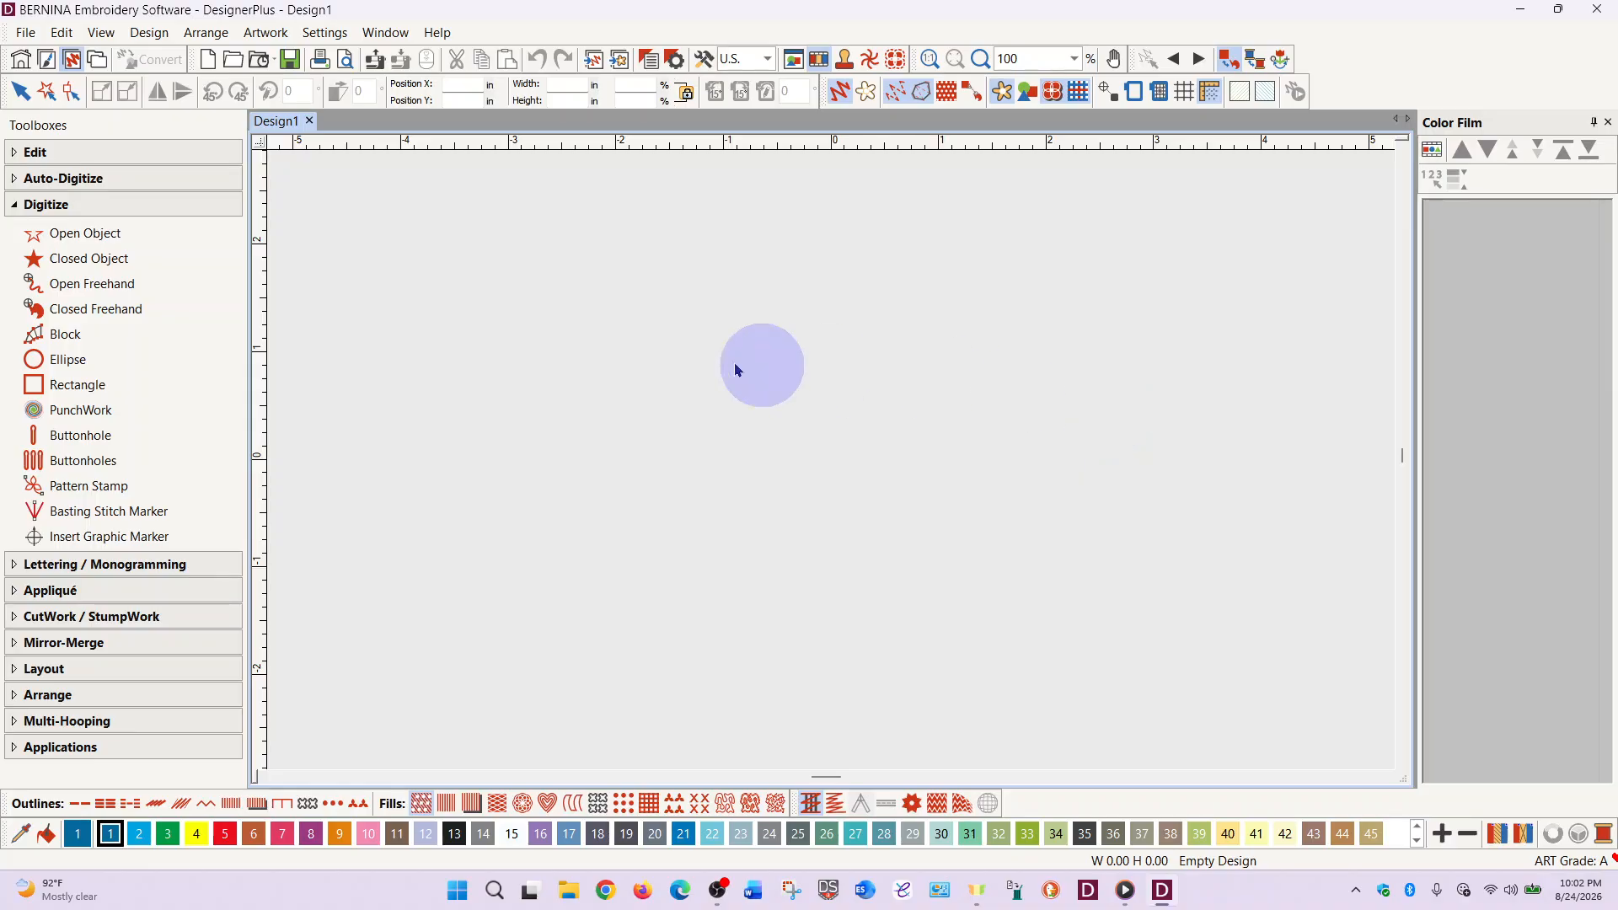
- Start a new lettering object with the text "MASON"
left_click(17, 571)
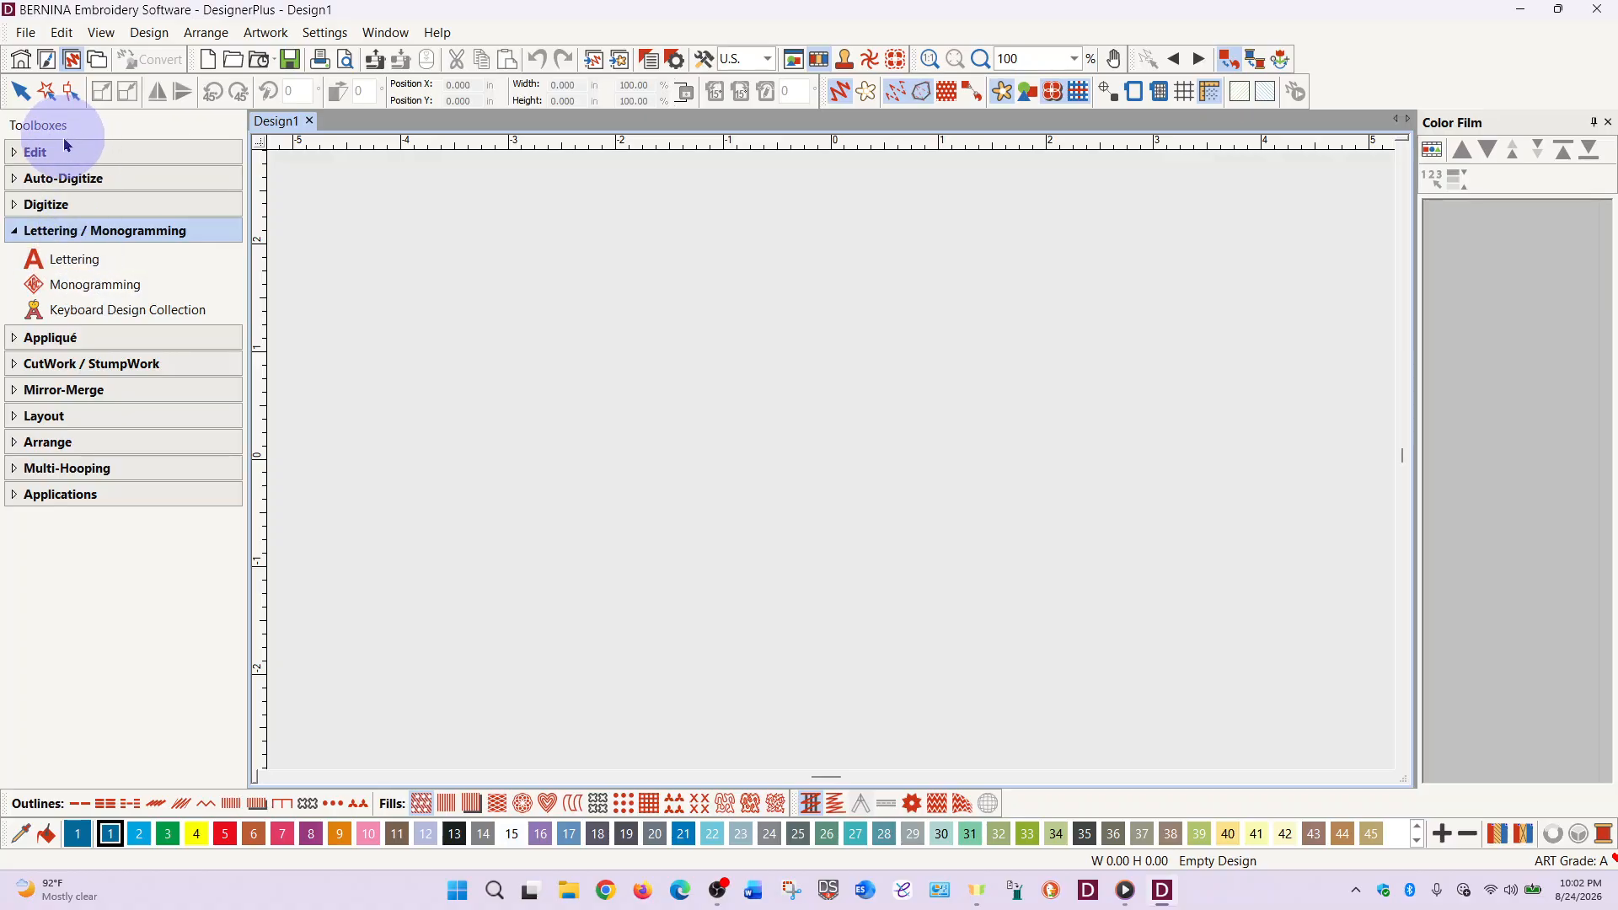
left_click(81, 265)
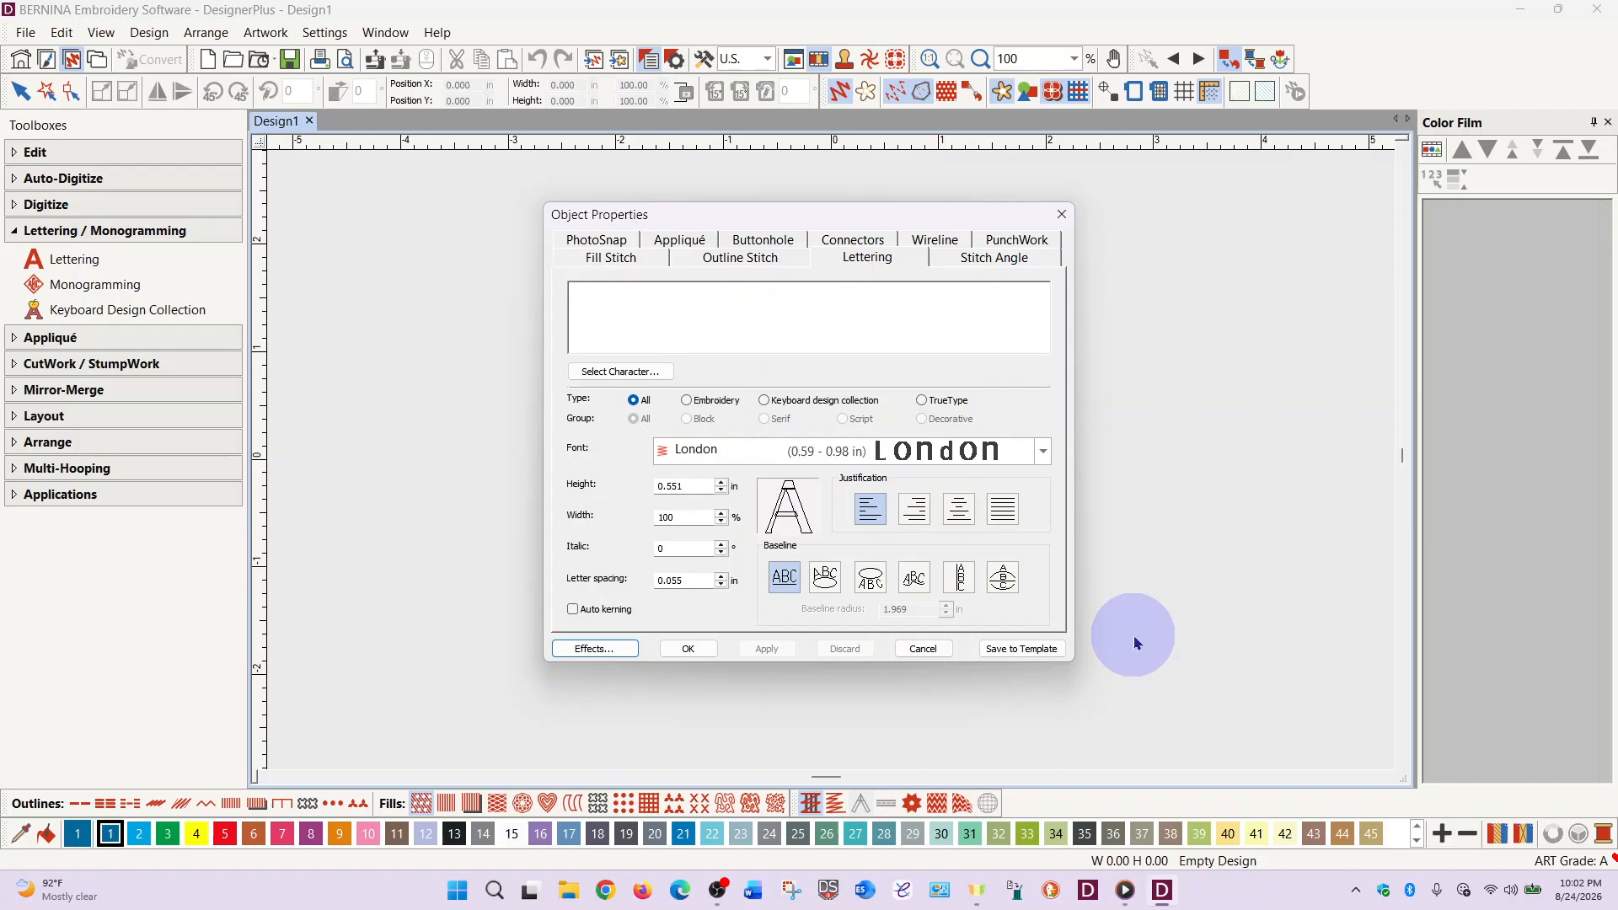
type("MASON")
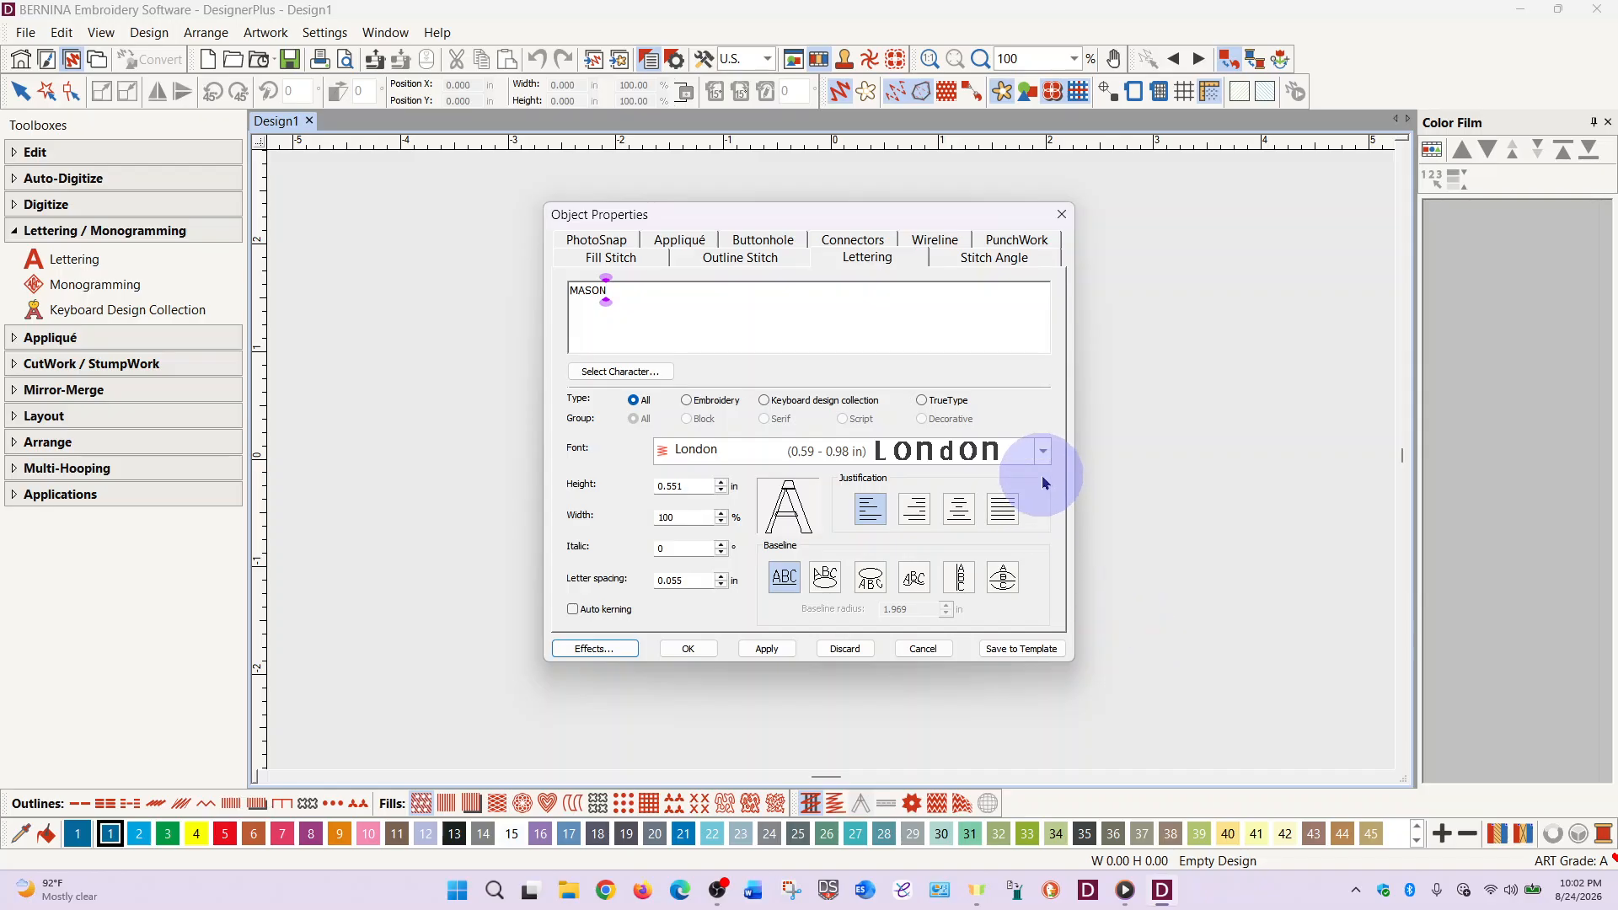
- Choose the Varsity Block-CAPS embroidery font for the lettering
left_click(733, 447)
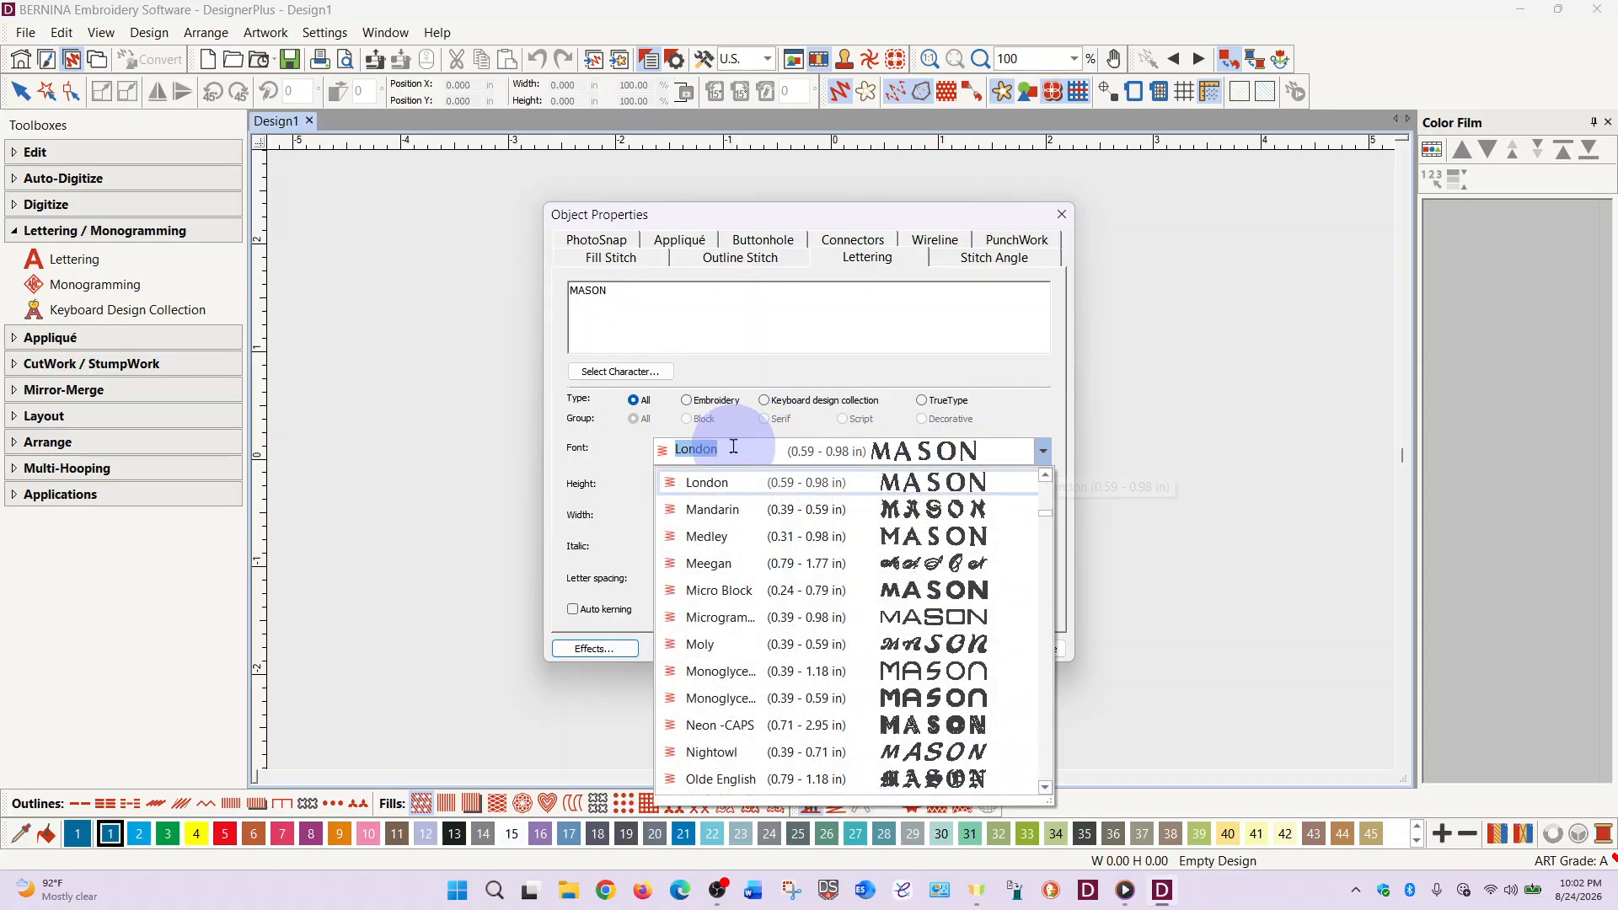
scroll(775, 638, "down", 5)
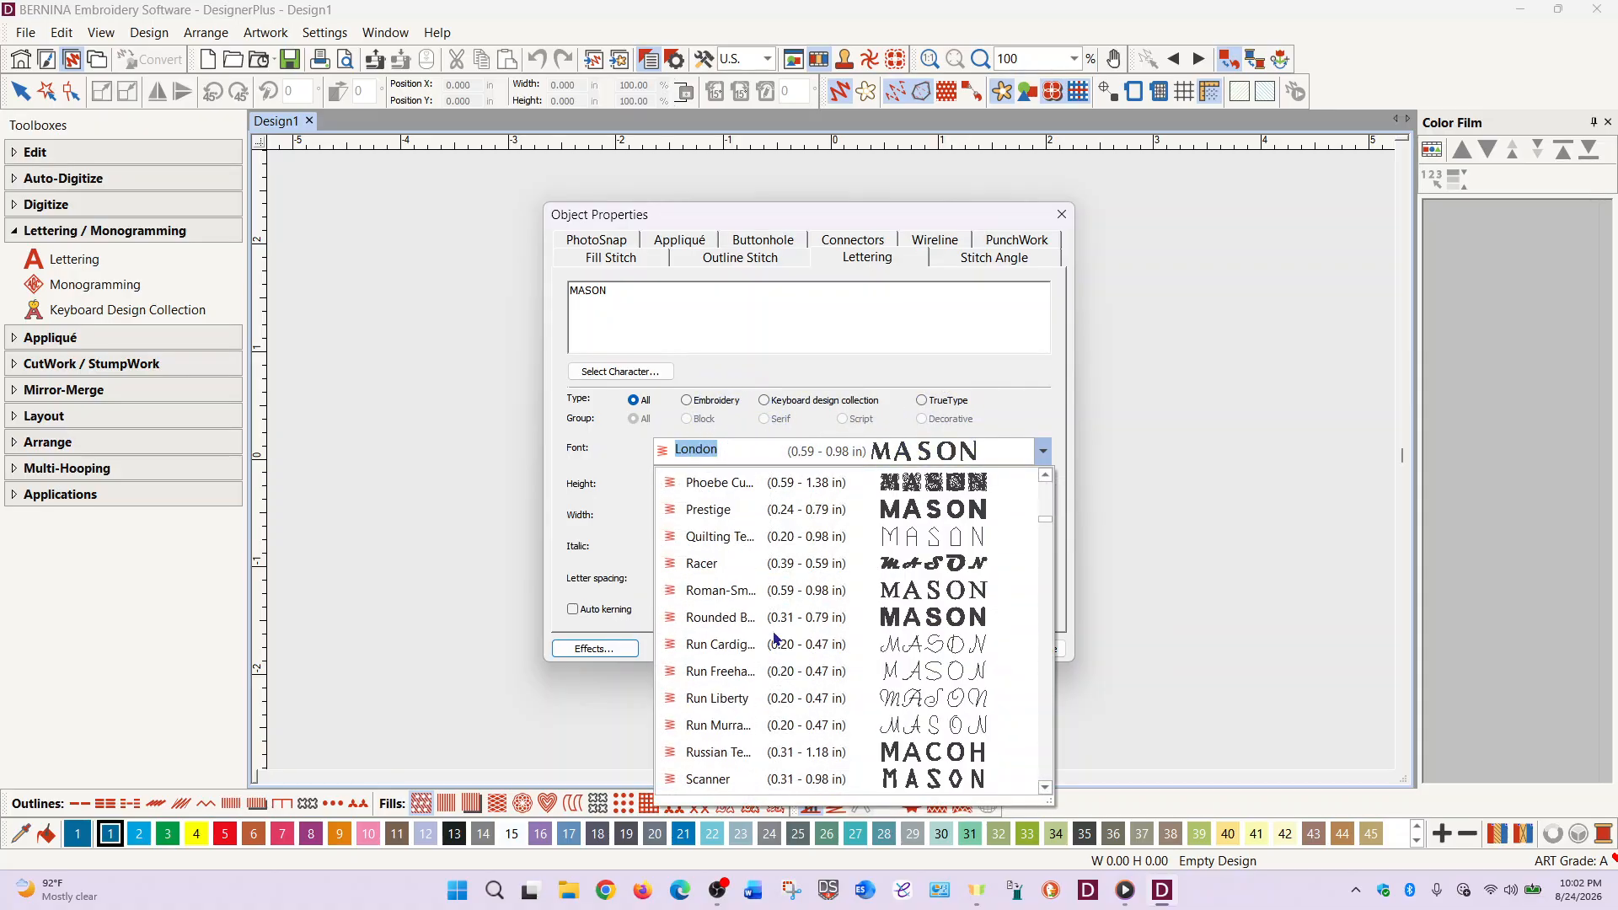
scroll(776, 638, "down", 7)
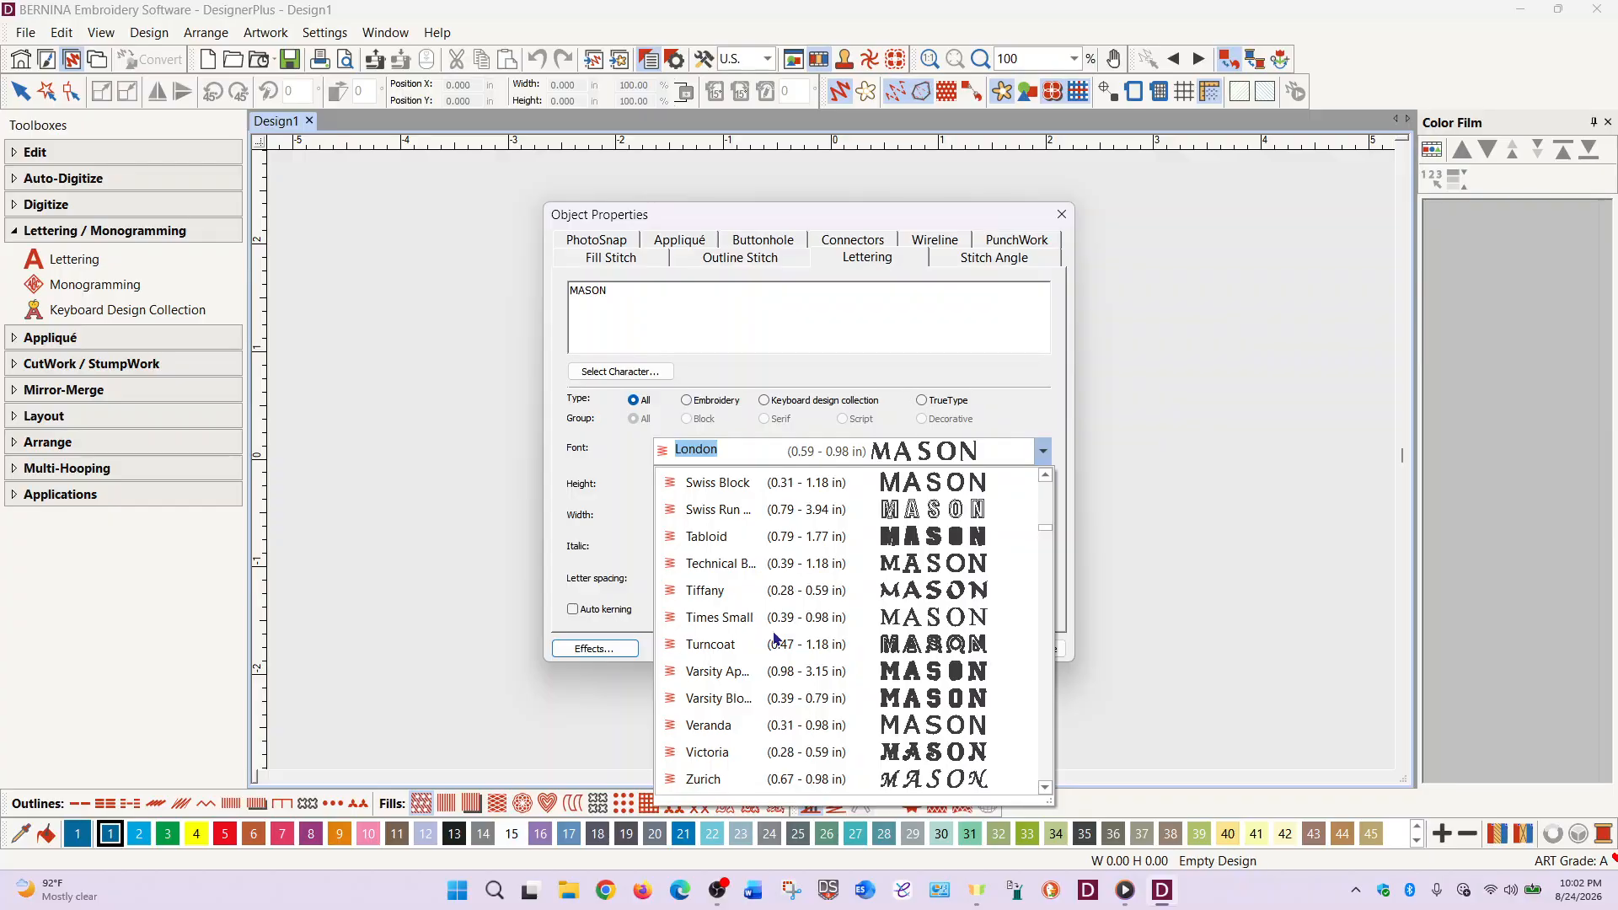
scroll(775, 638, "down", 3)
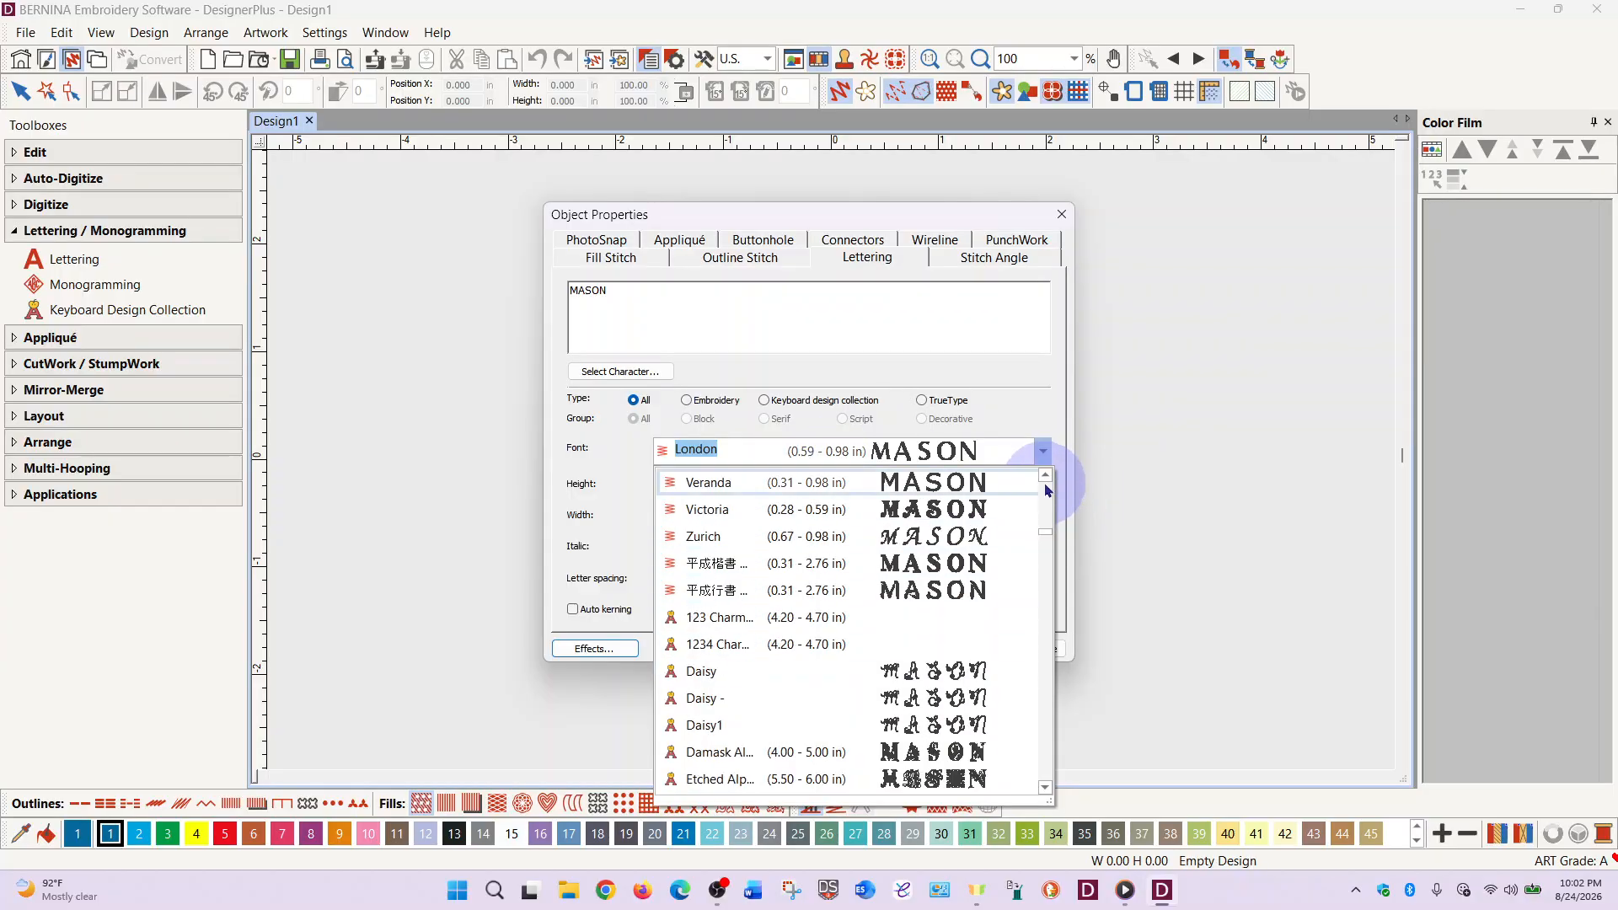
left_click(1045, 475)
left_click(1045, 475)
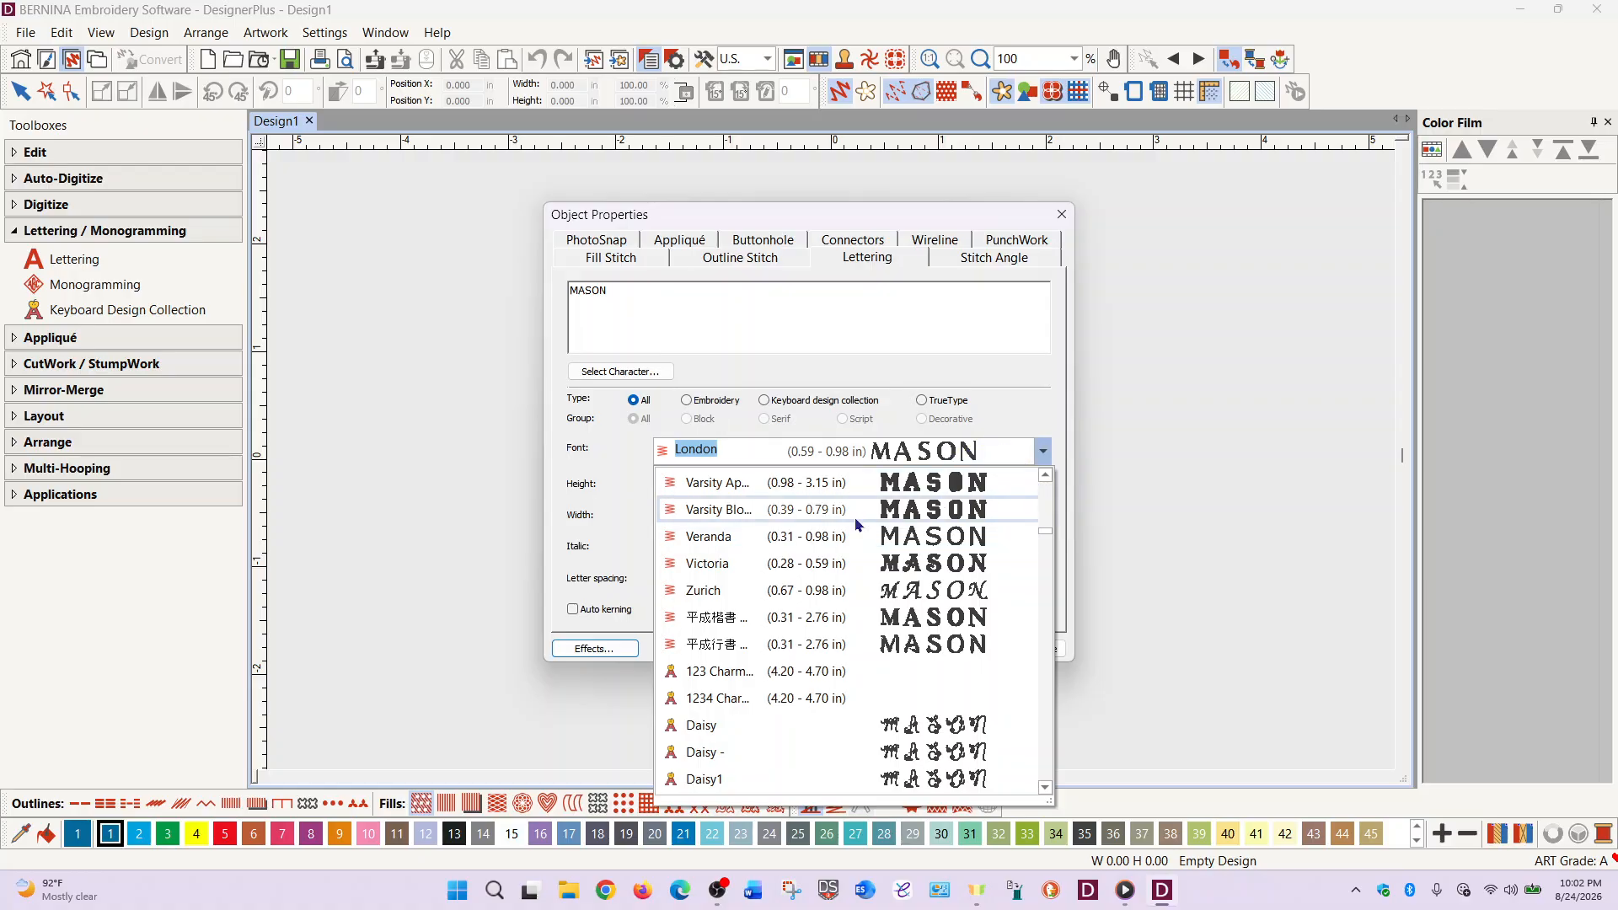
left_click(1045, 477)
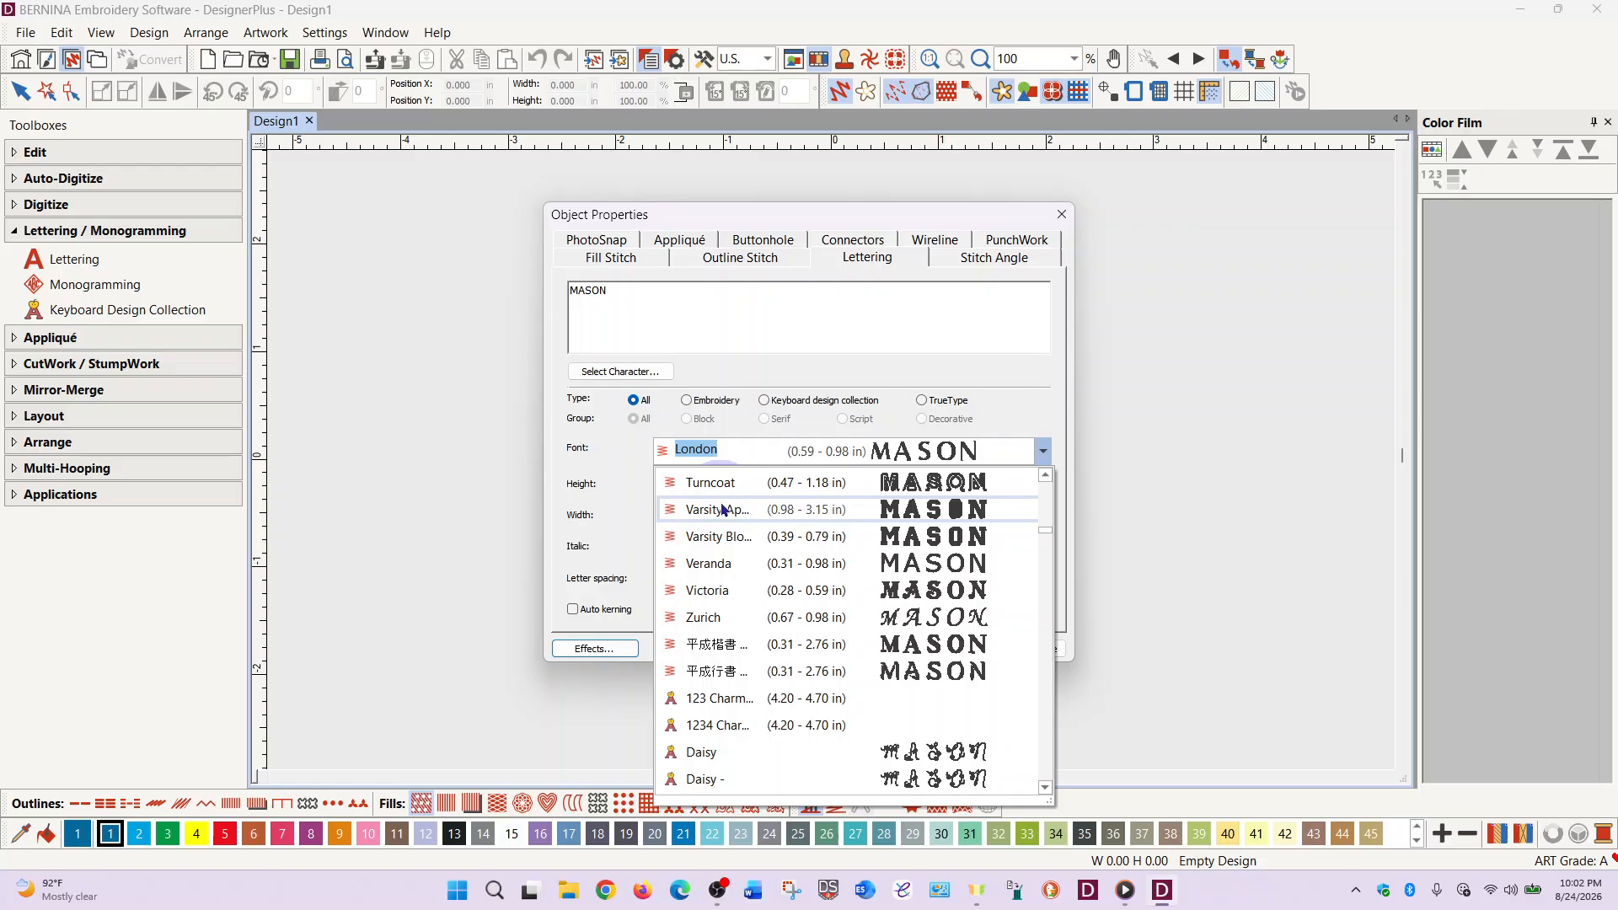
left_click(722, 543)
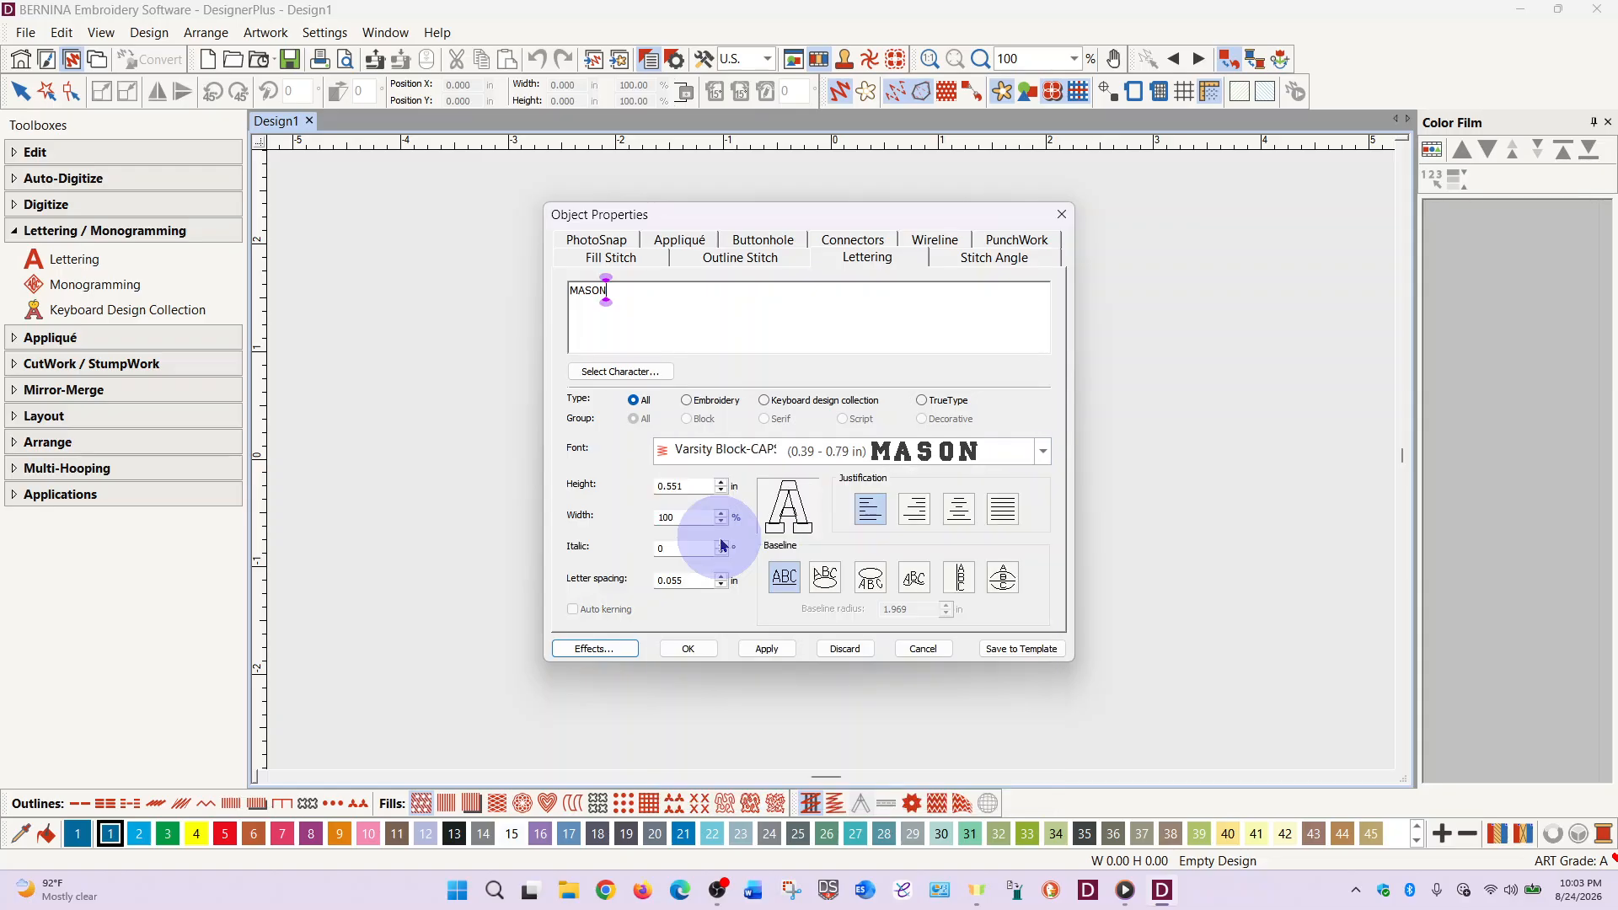
- Set the lettering height to 3 in and place the lettering in the empty design
left_click_drag(698, 486, 615, 482)
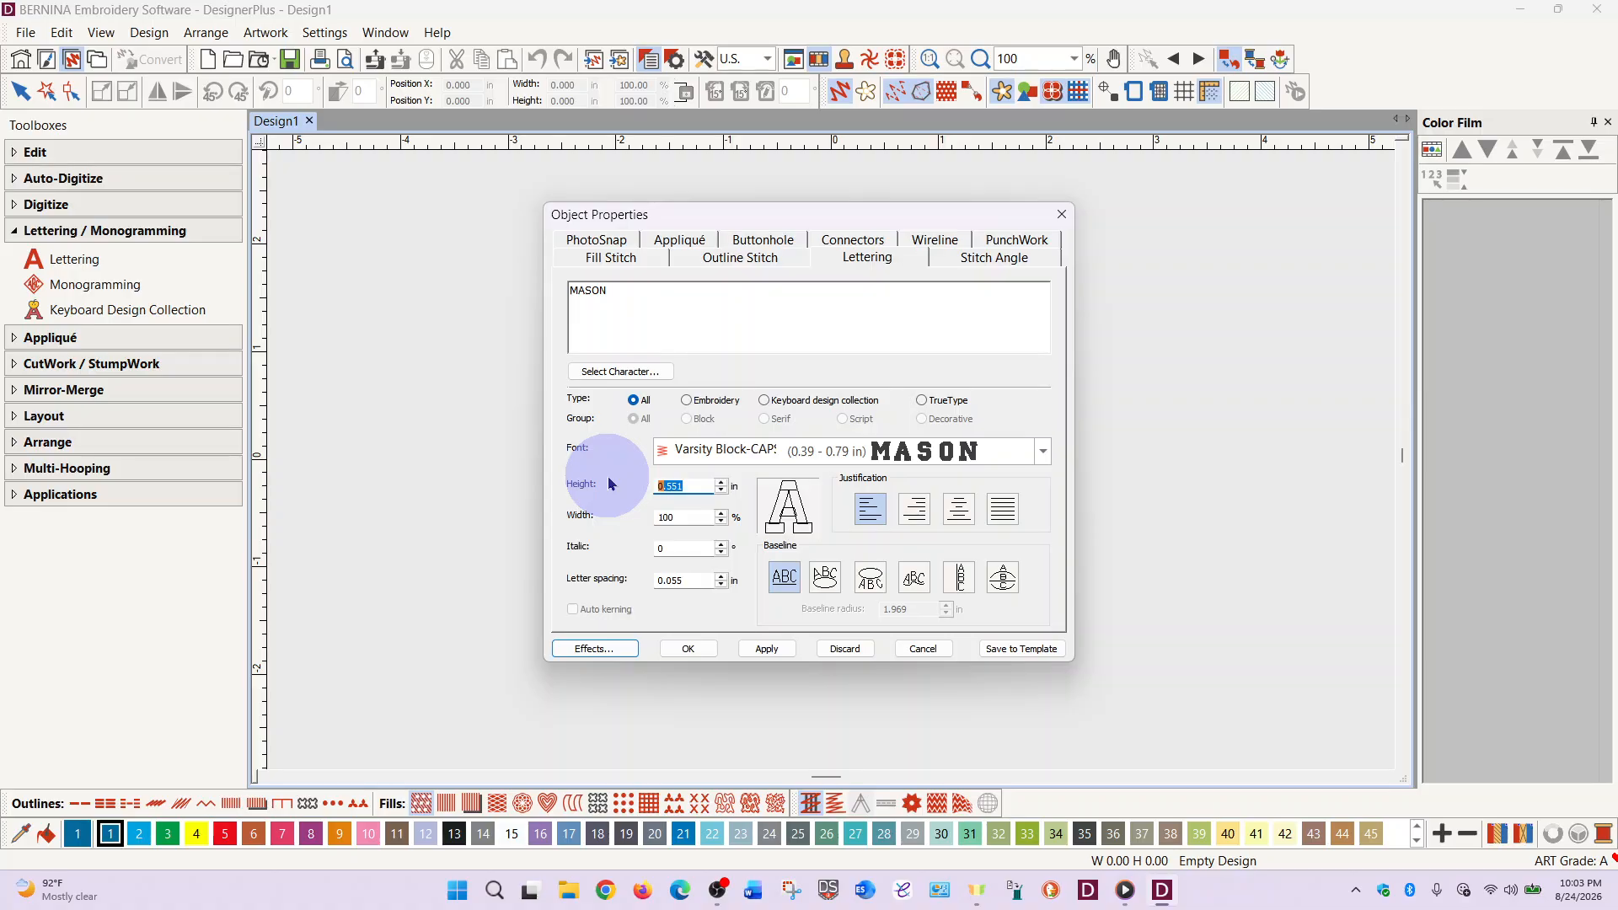
type("3")
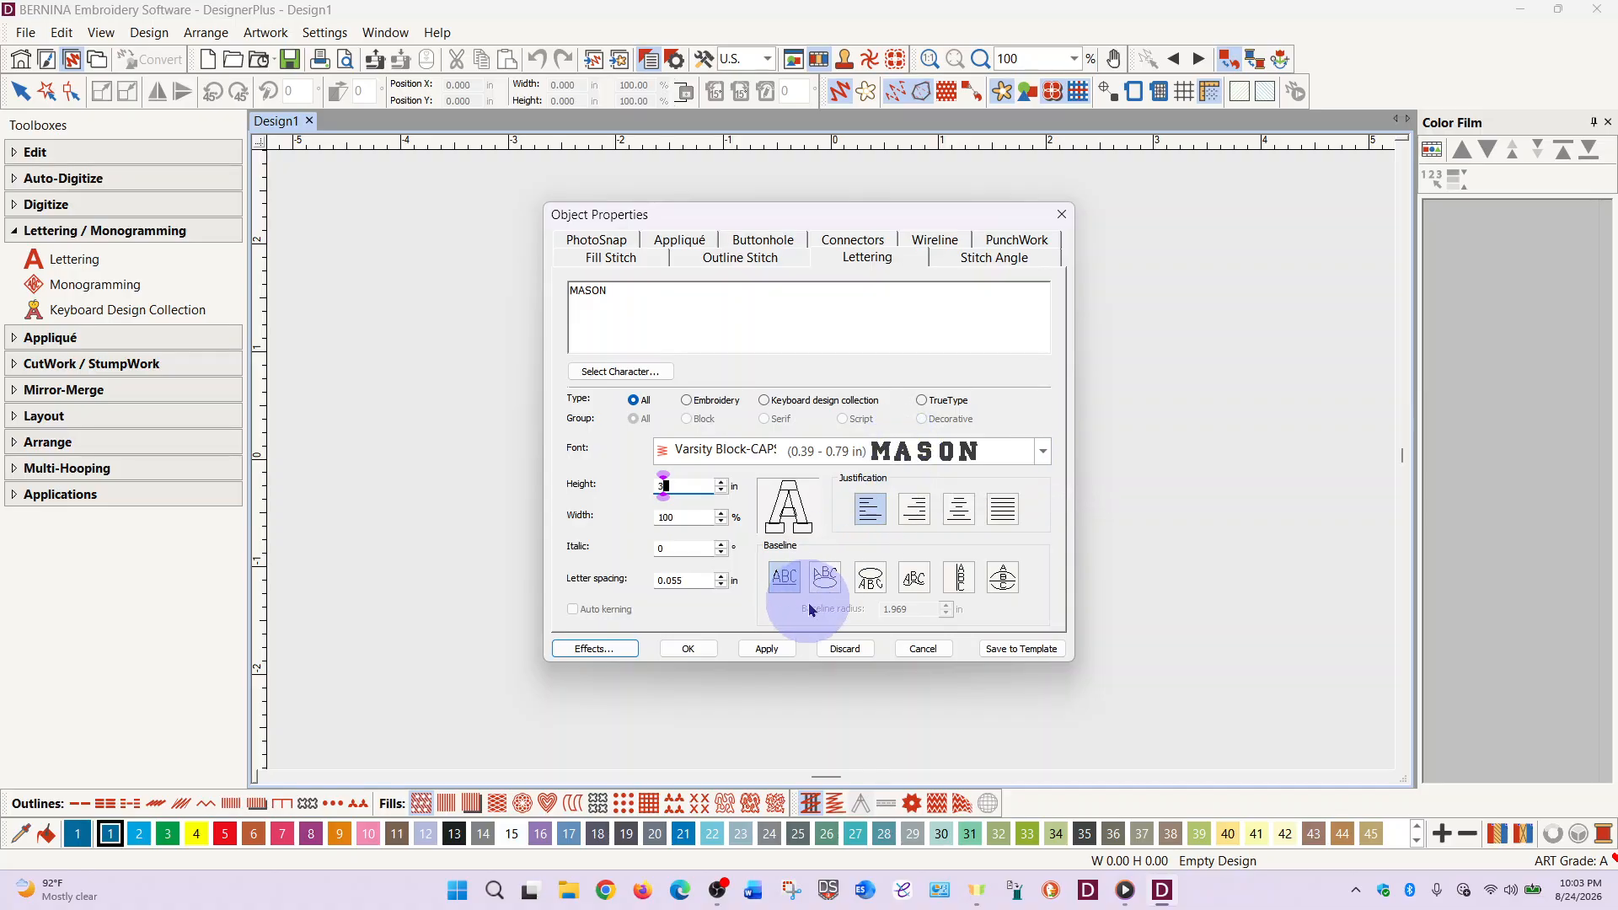
left_click(688, 648)
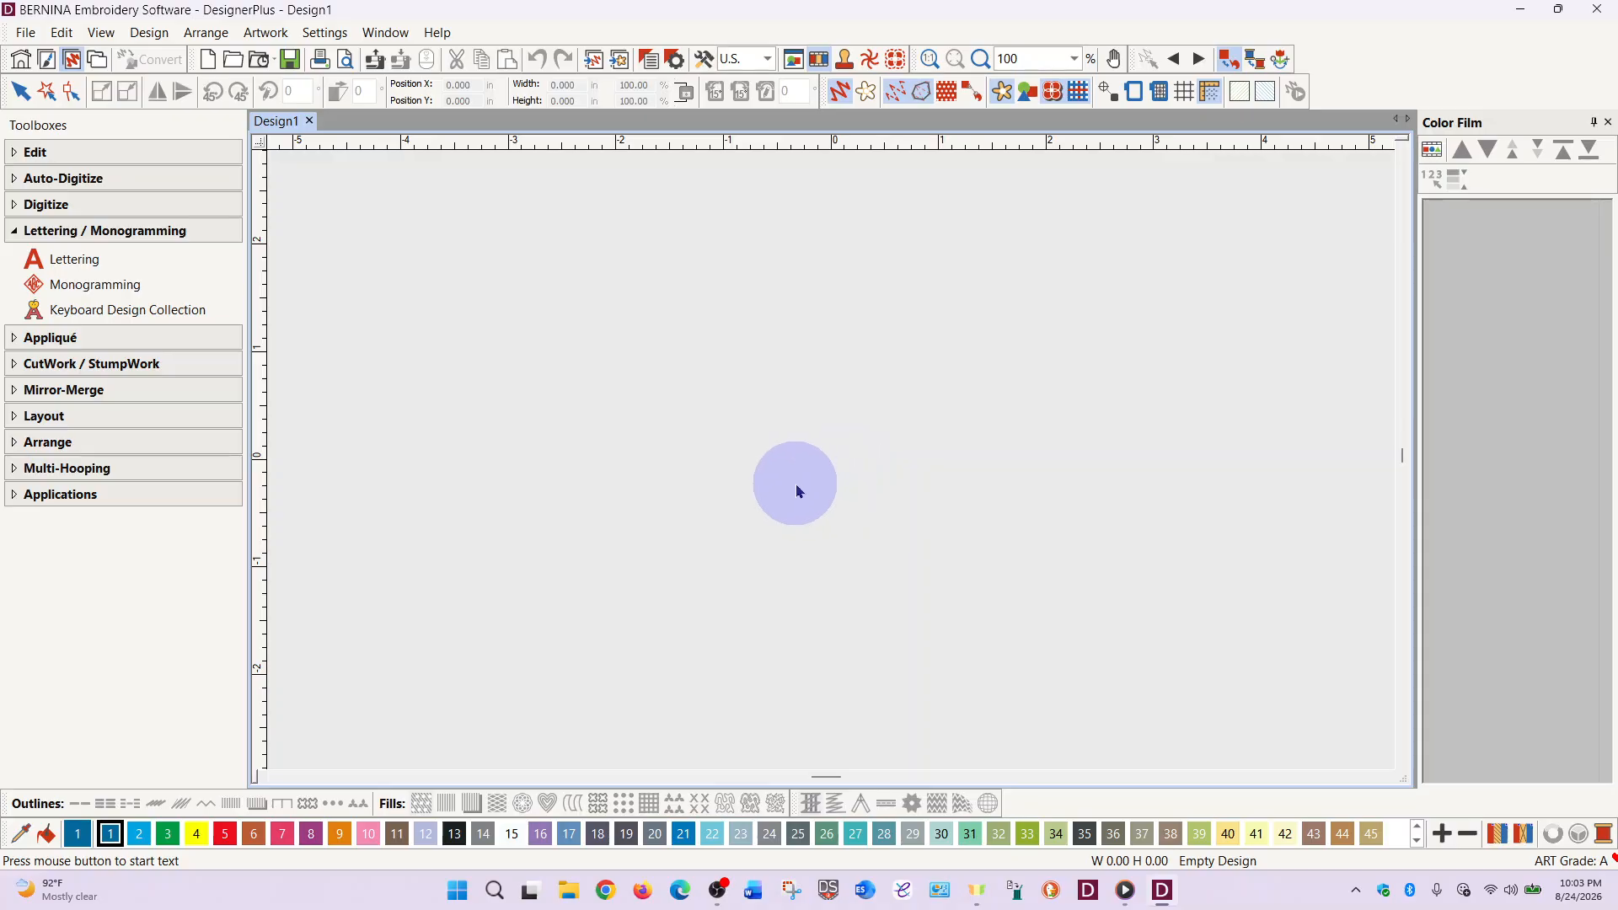
left_click(722, 520)
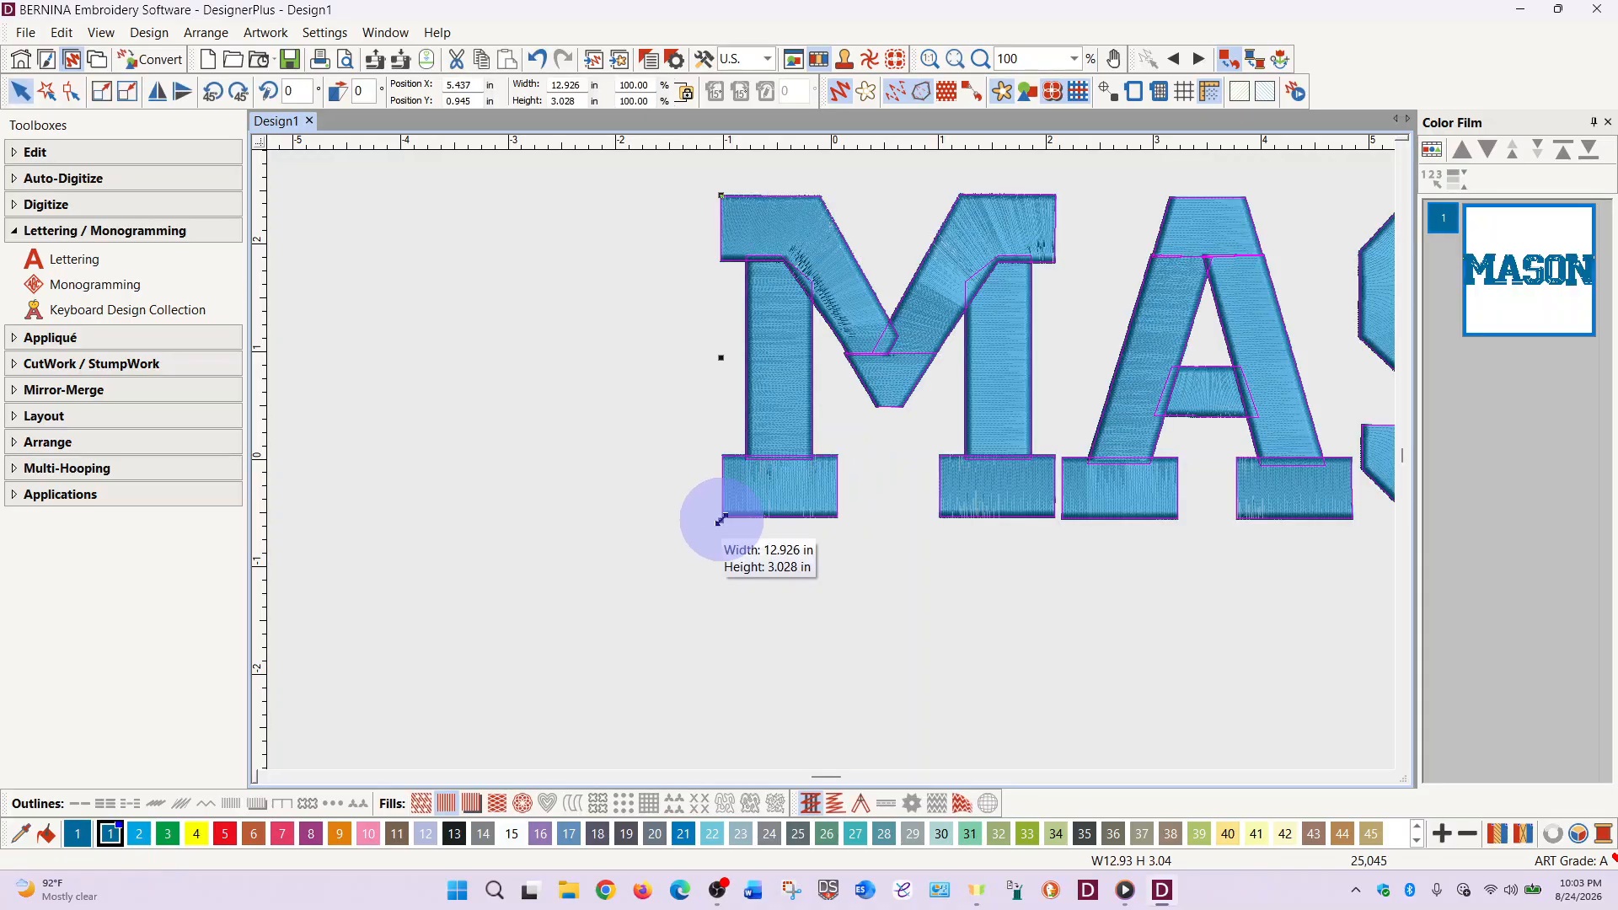
key("0")
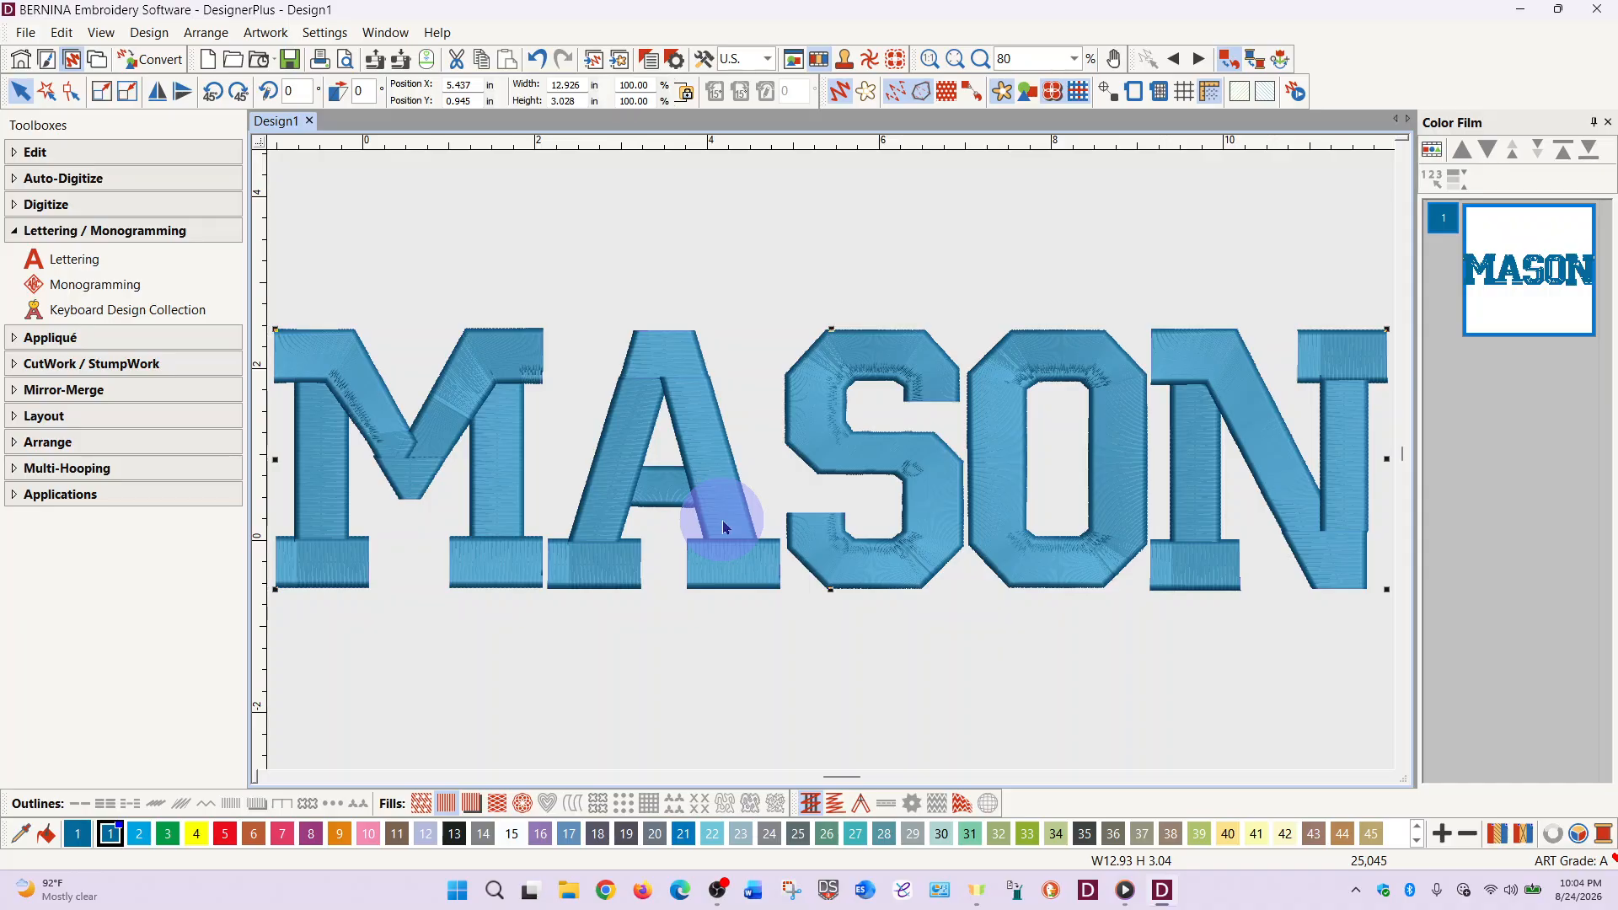
scroll(723, 527, "up", 1)
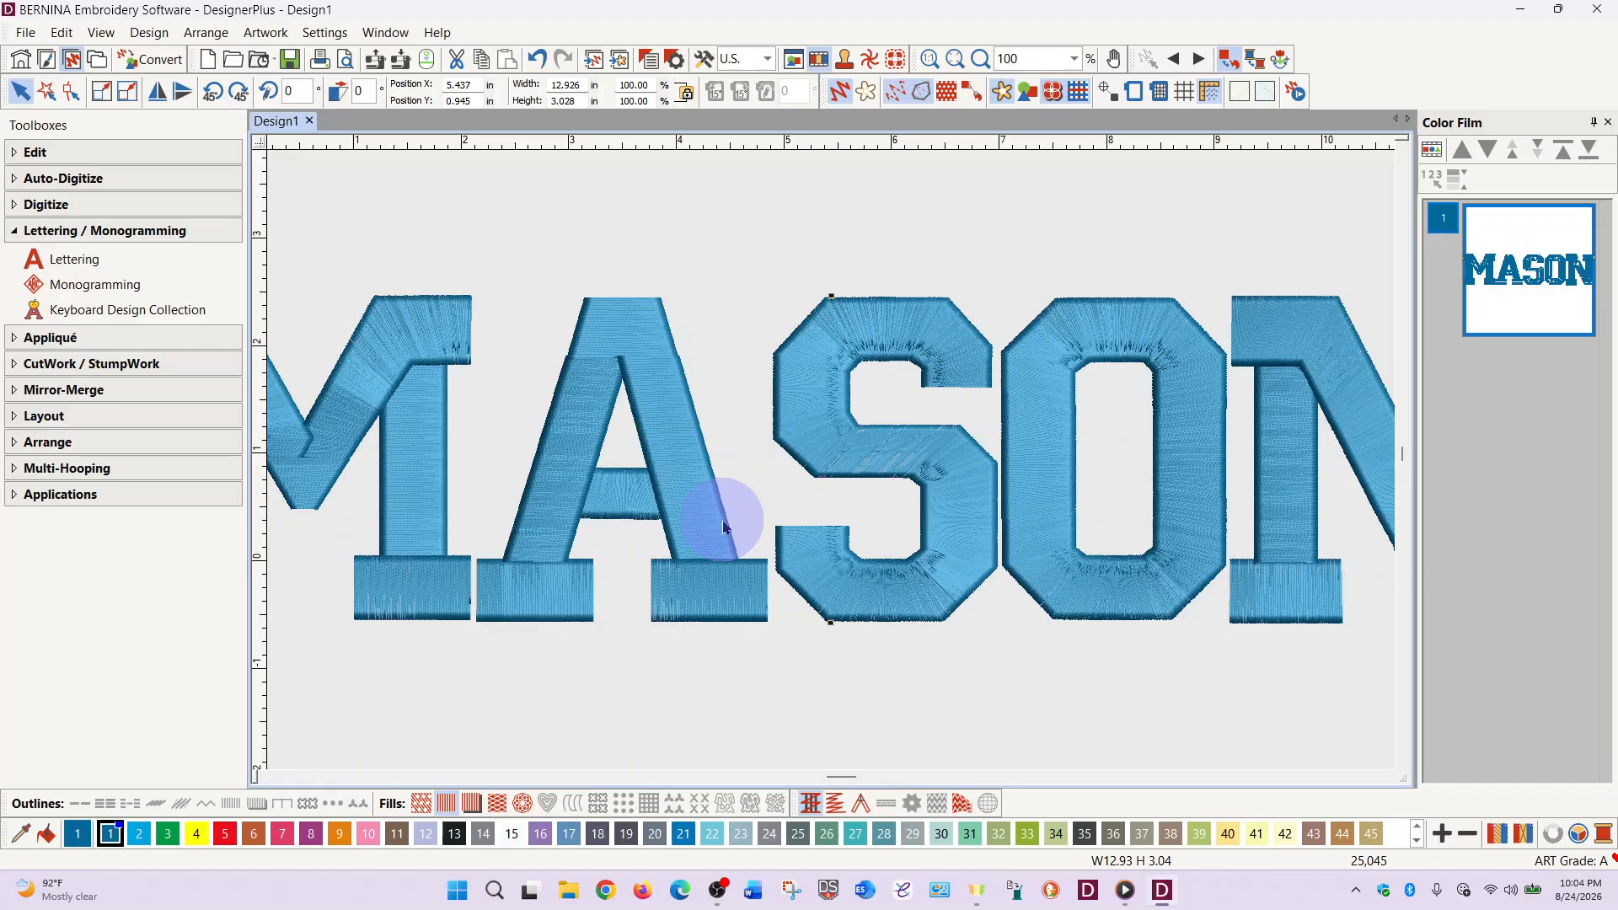
scroll(723, 527, "down", 1)
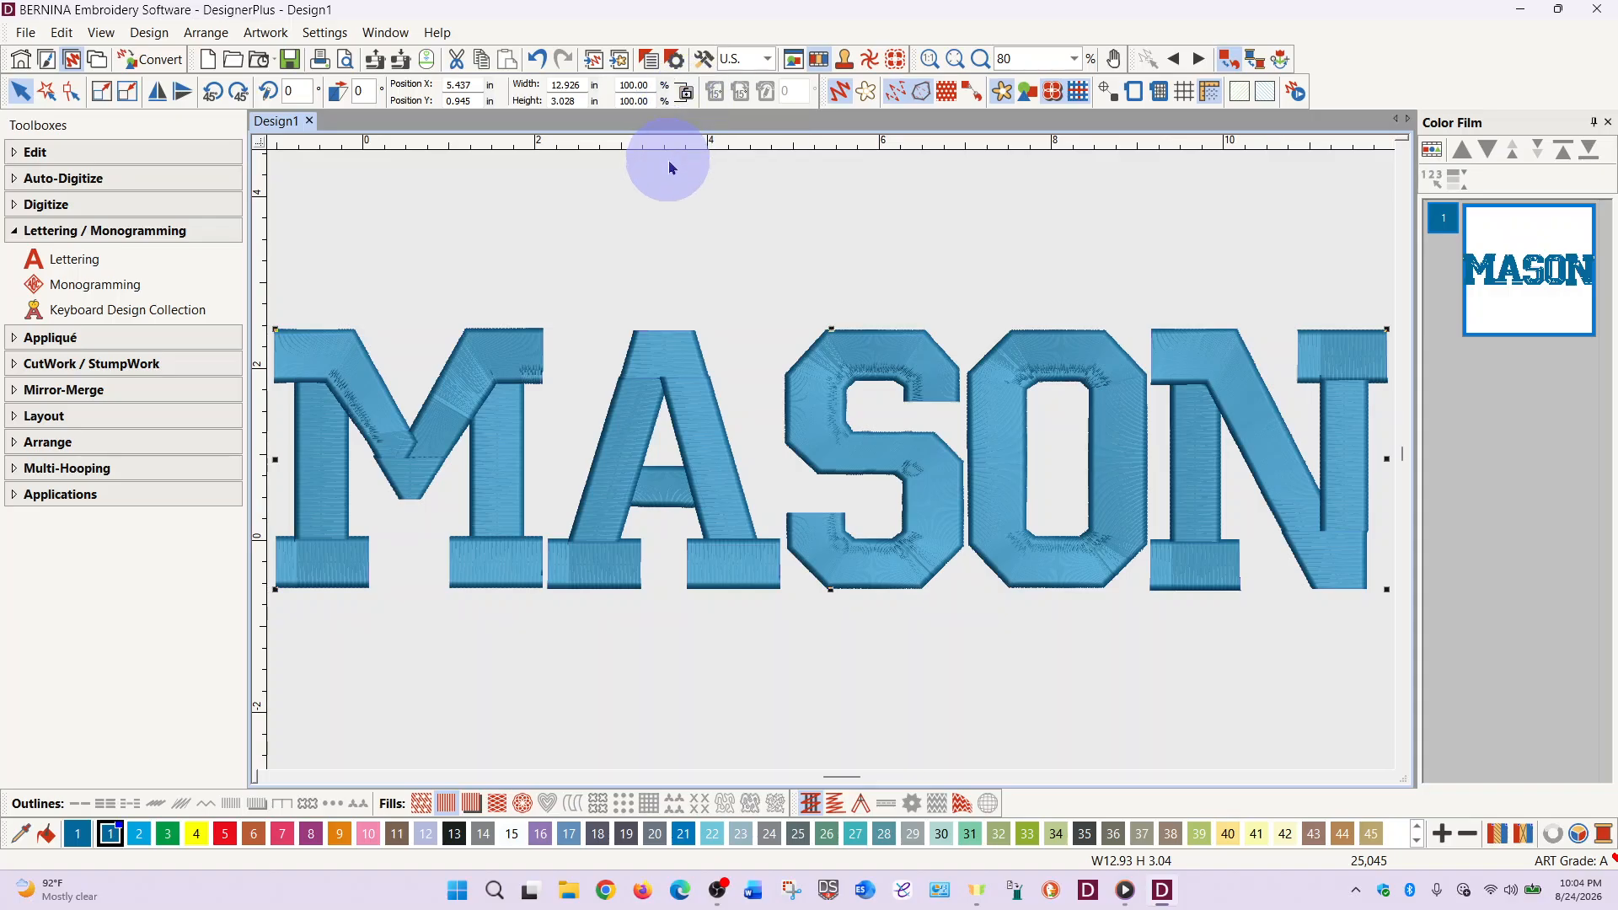
- Set the overall width of the lettering to 10 in, leaving the proportions unlocked
double_click(585, 84)
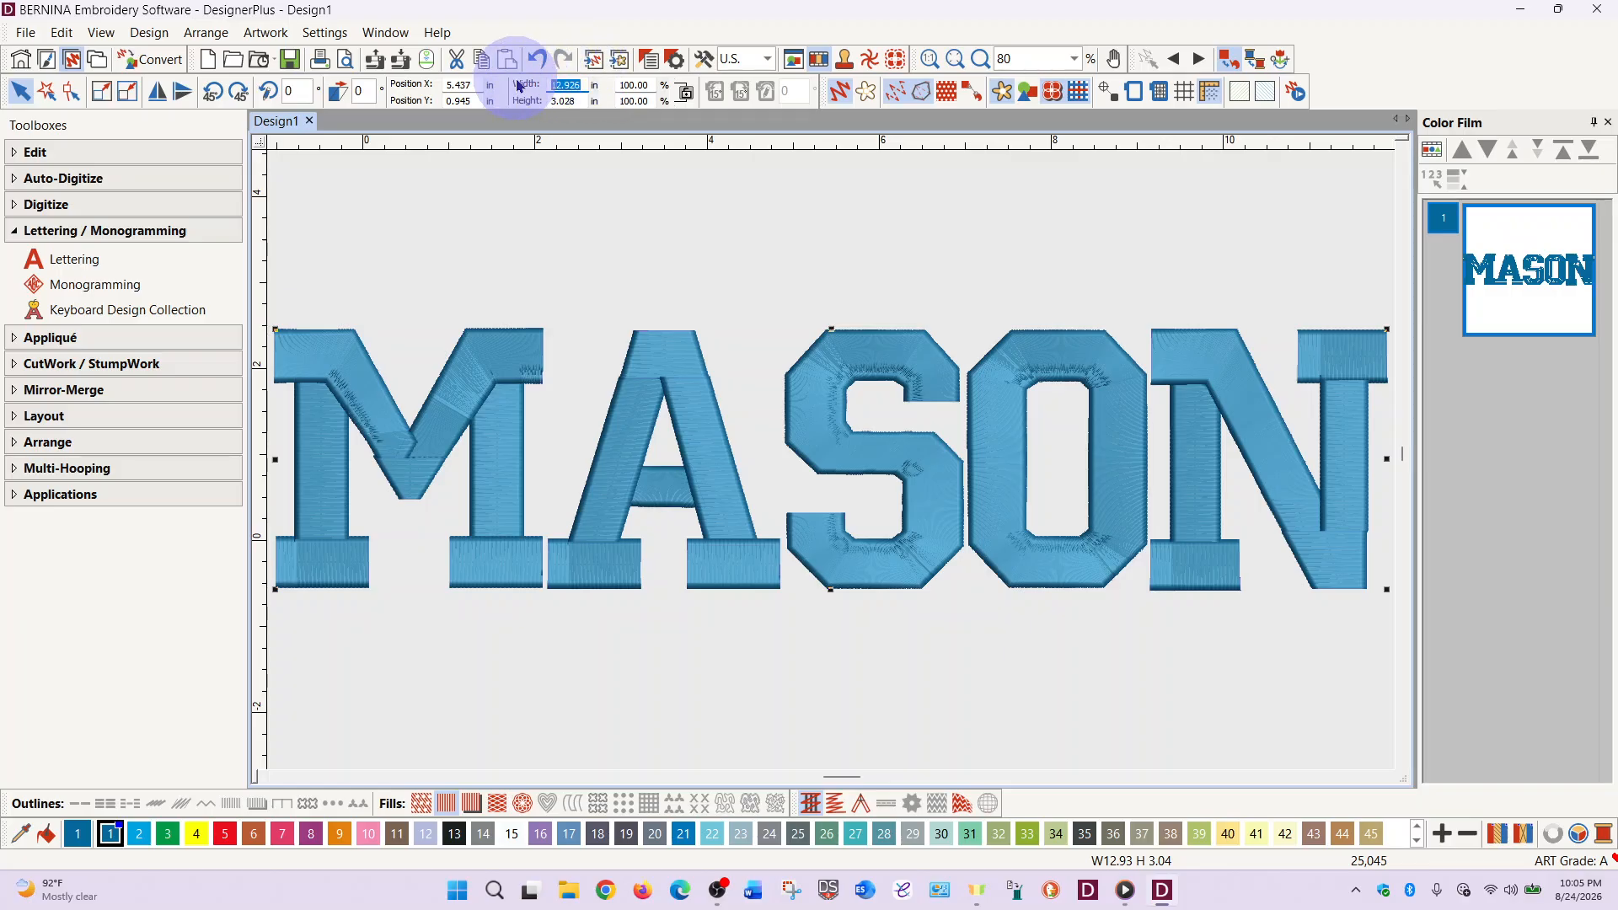
type("10")
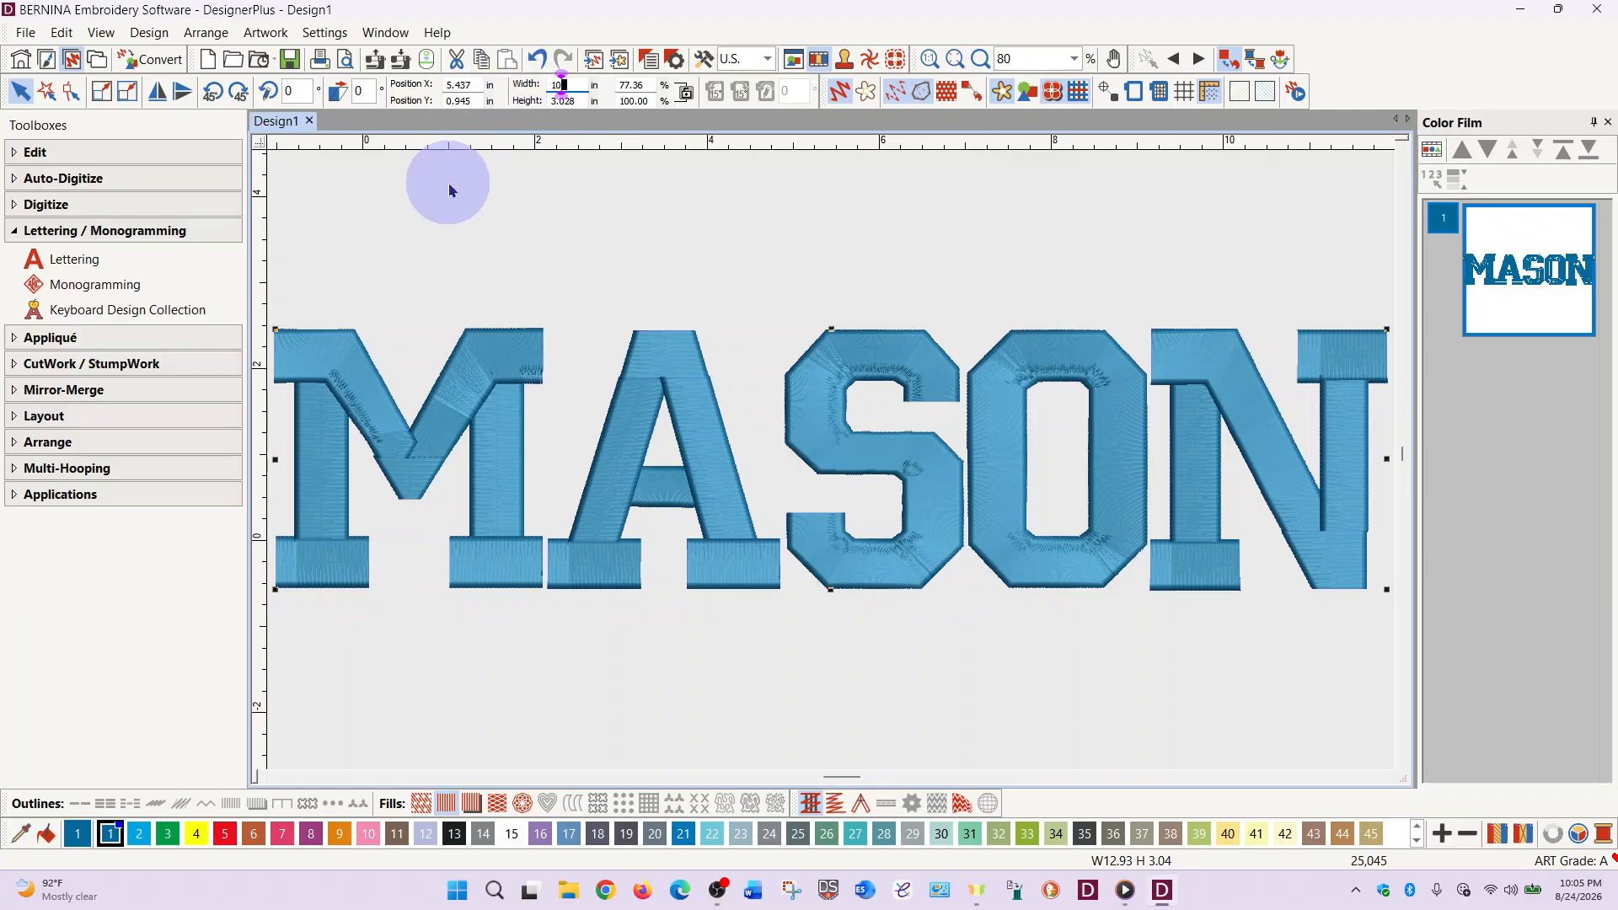
key("Return")
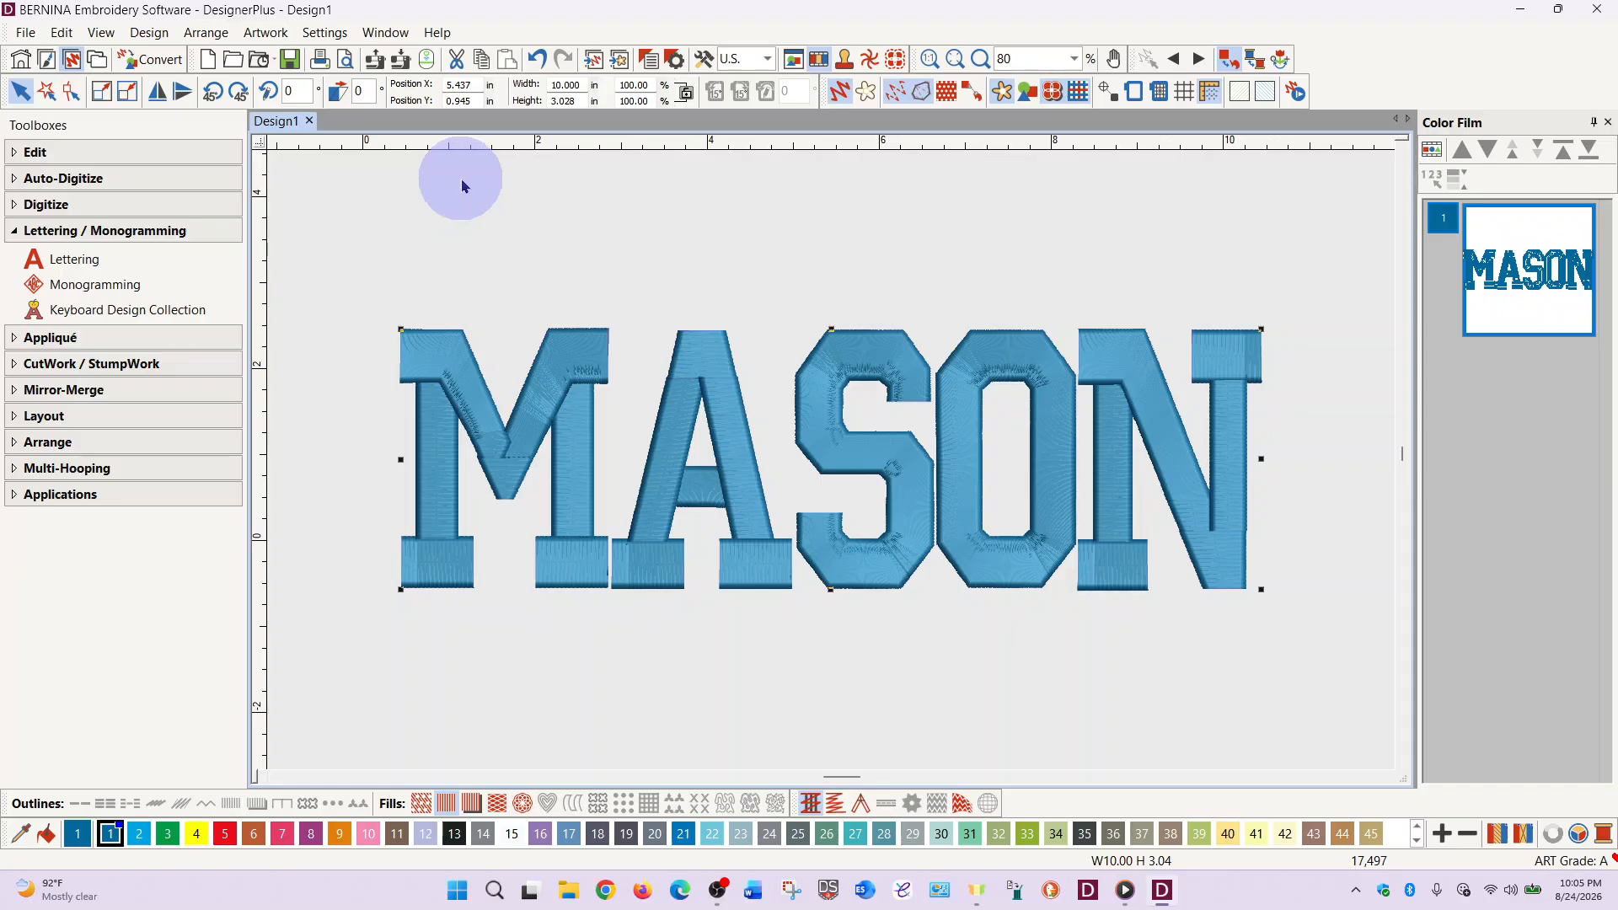
- Open the lettering's object properties and apply a letter spacing of 0.1 in
left_click(653, 67)
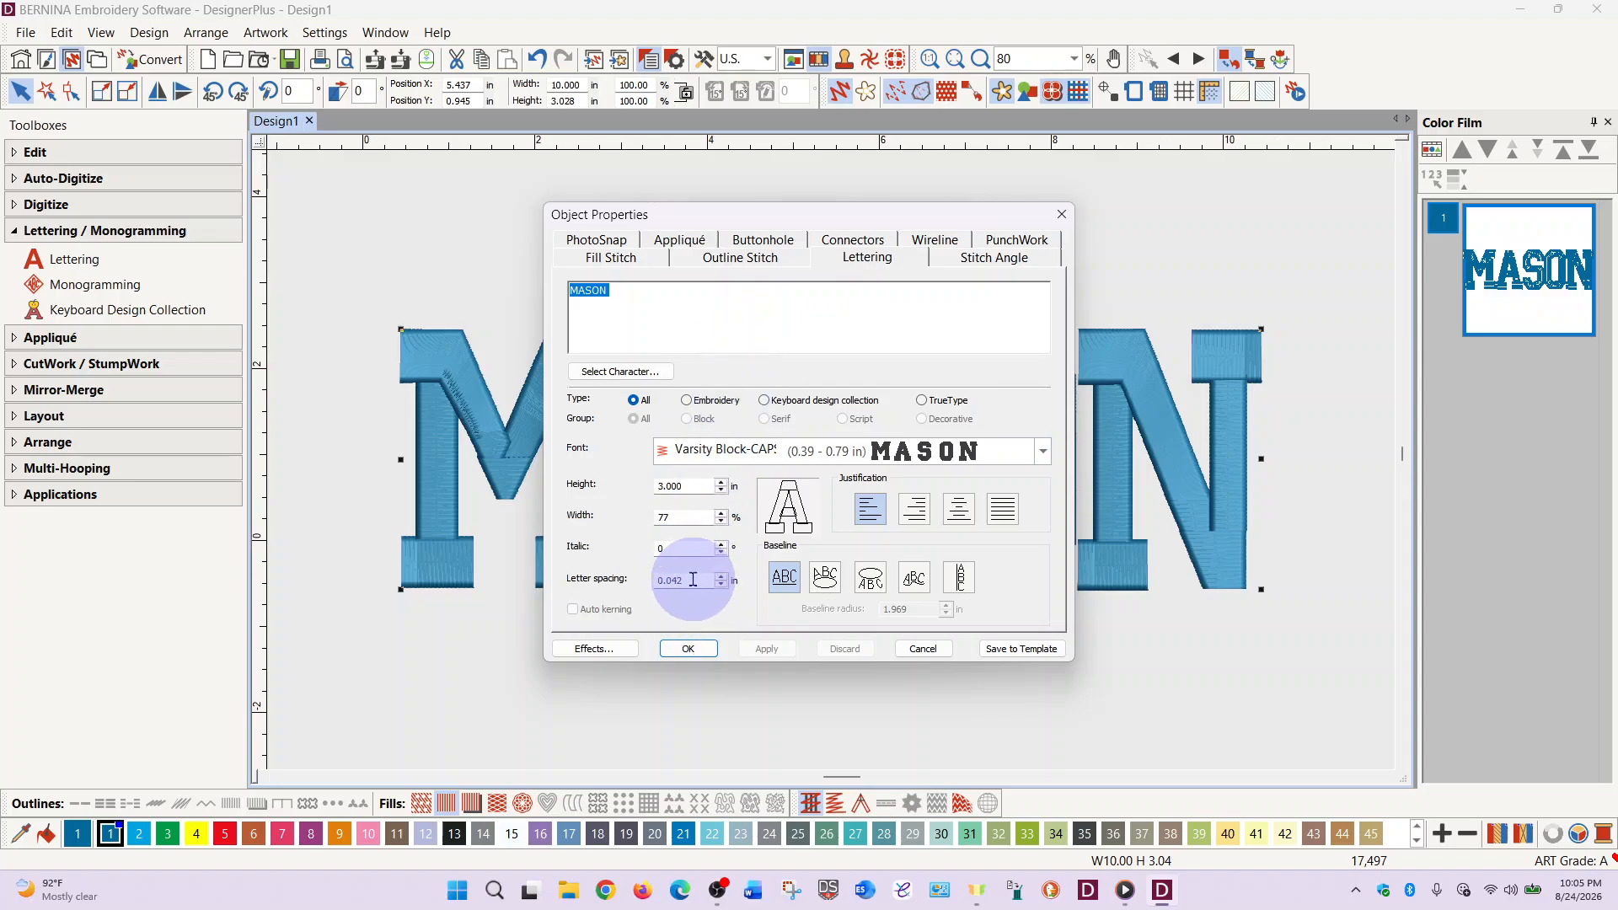
left_click_drag(693, 579, 625, 579)
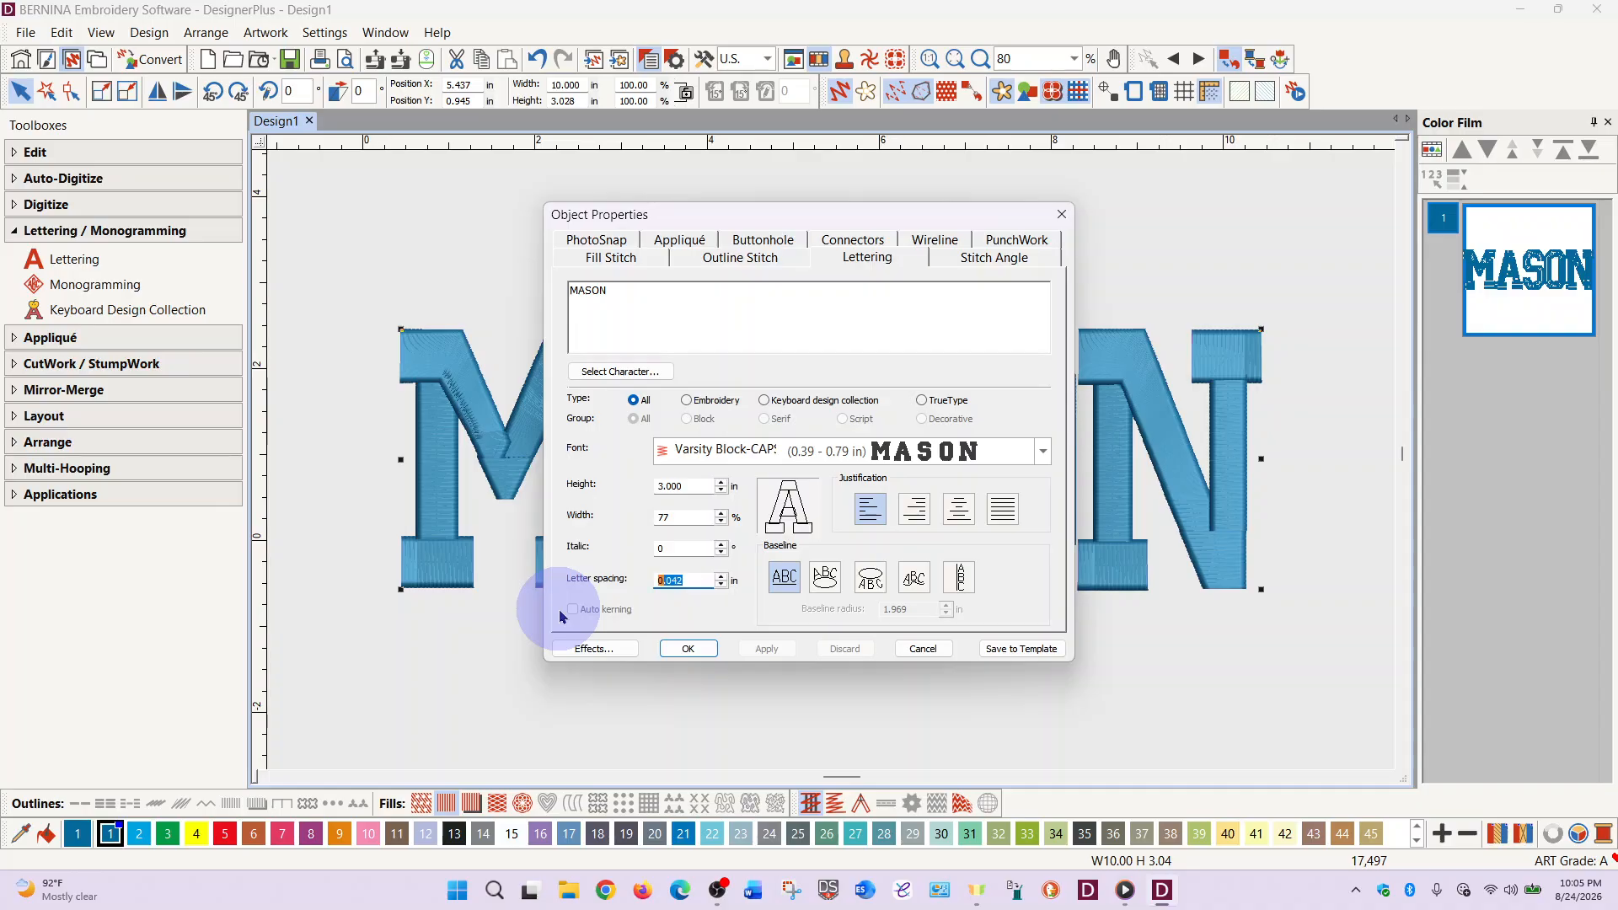
key("BackSpace")
left_click(770, 648)
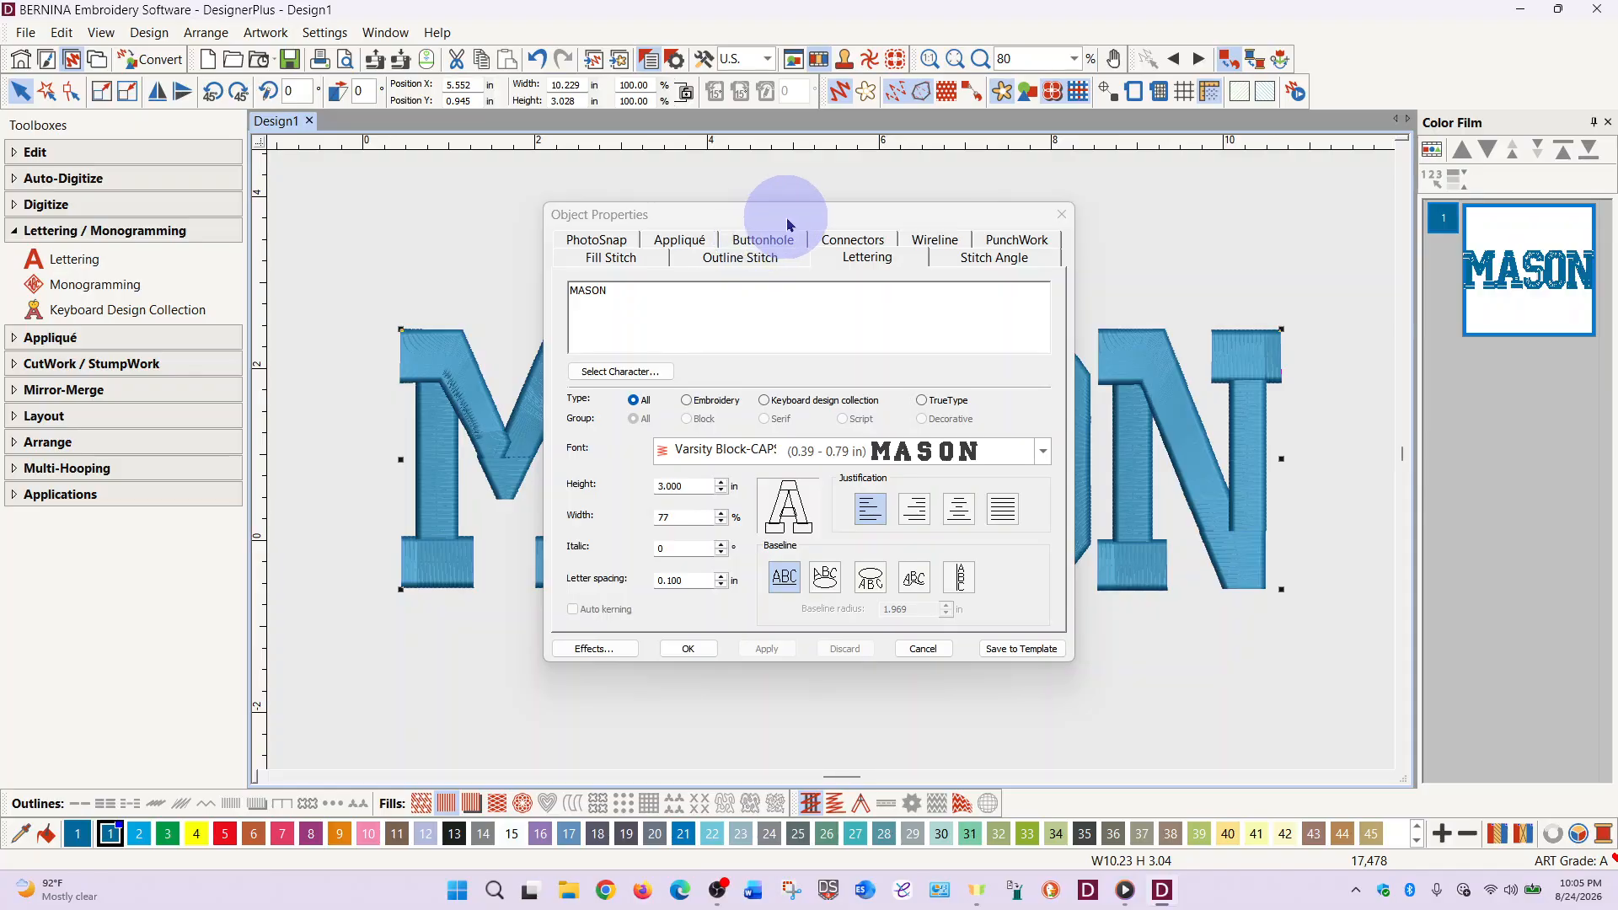
- Set the letter spacing to 0.2 in, apply it and accept the object properties
left_click_drag(787, 217, 278, 116)
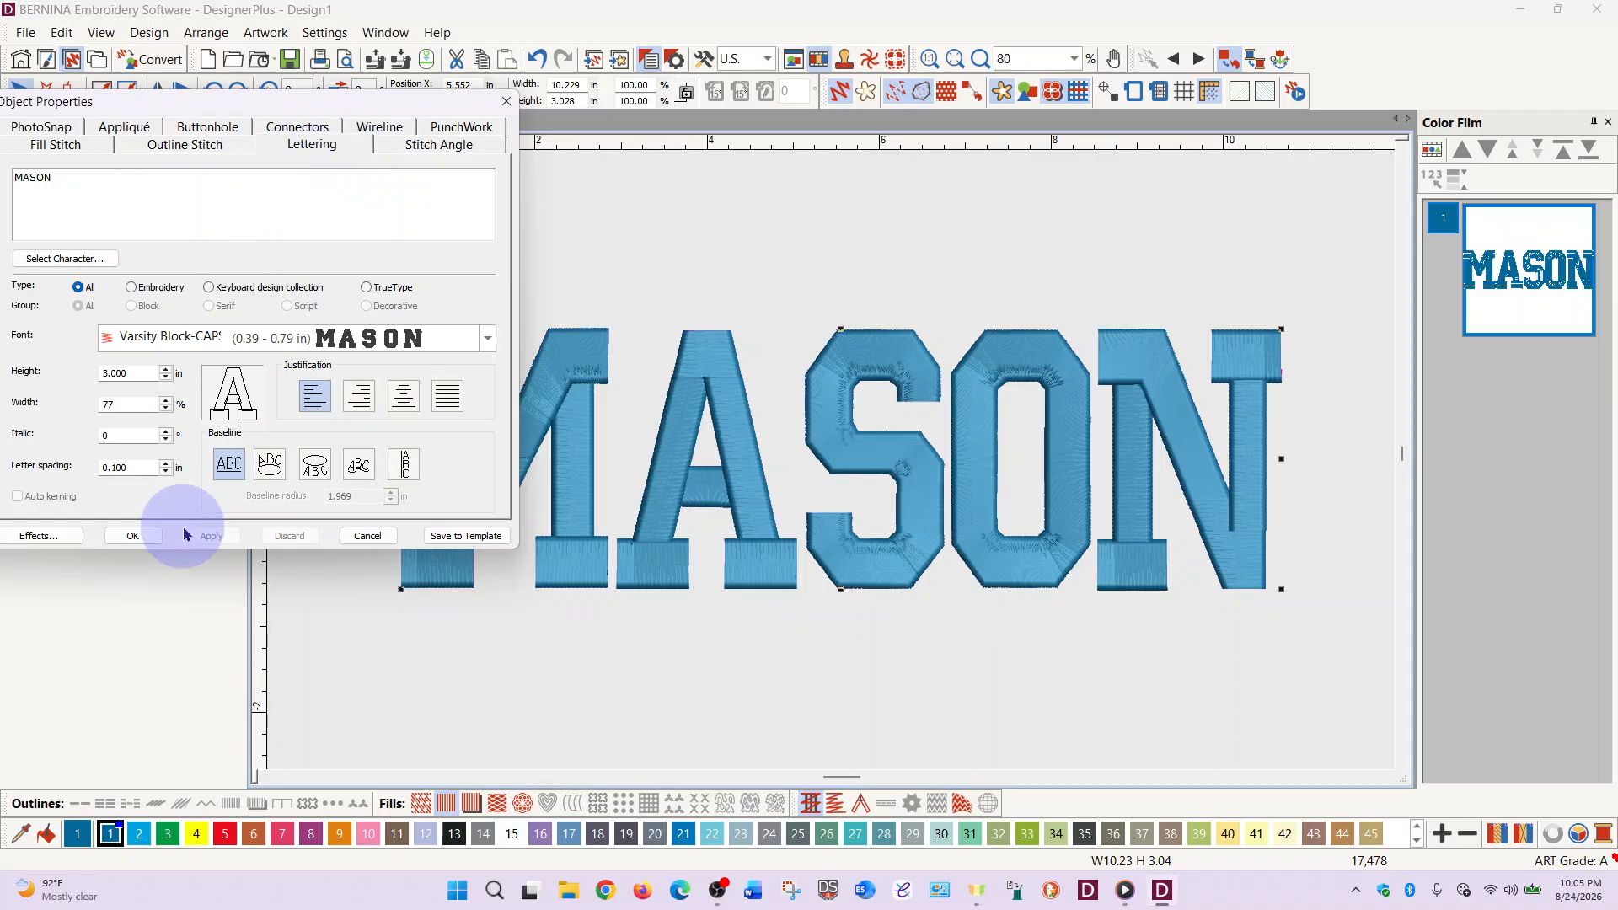
left_click(143, 472)
left_click_drag(143, 470, 60, 487)
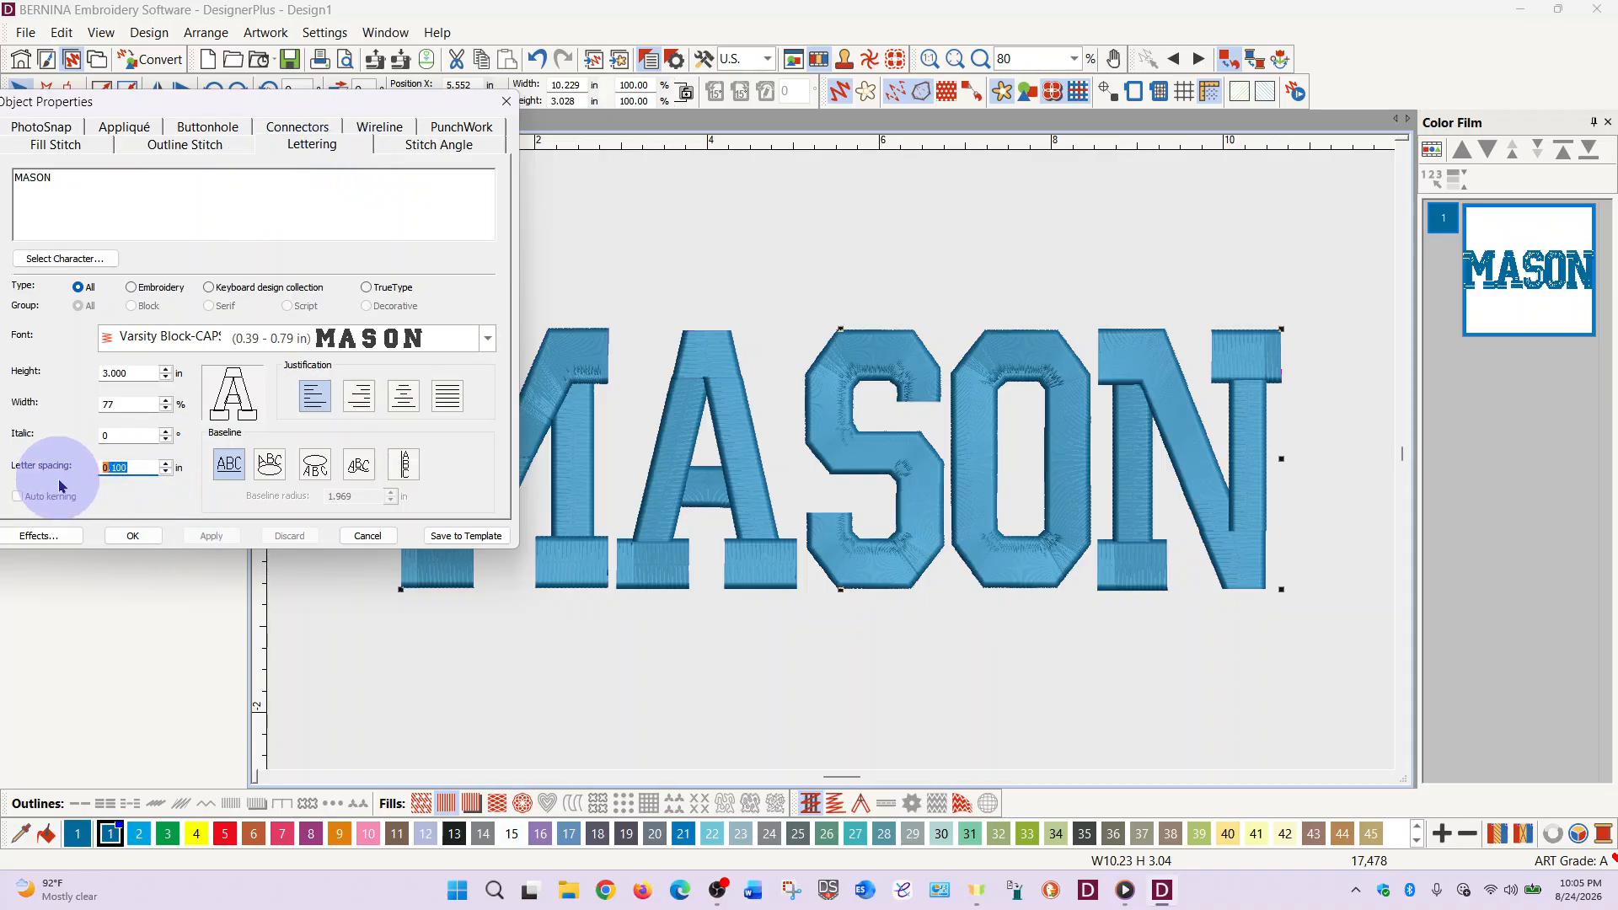
type(".2")
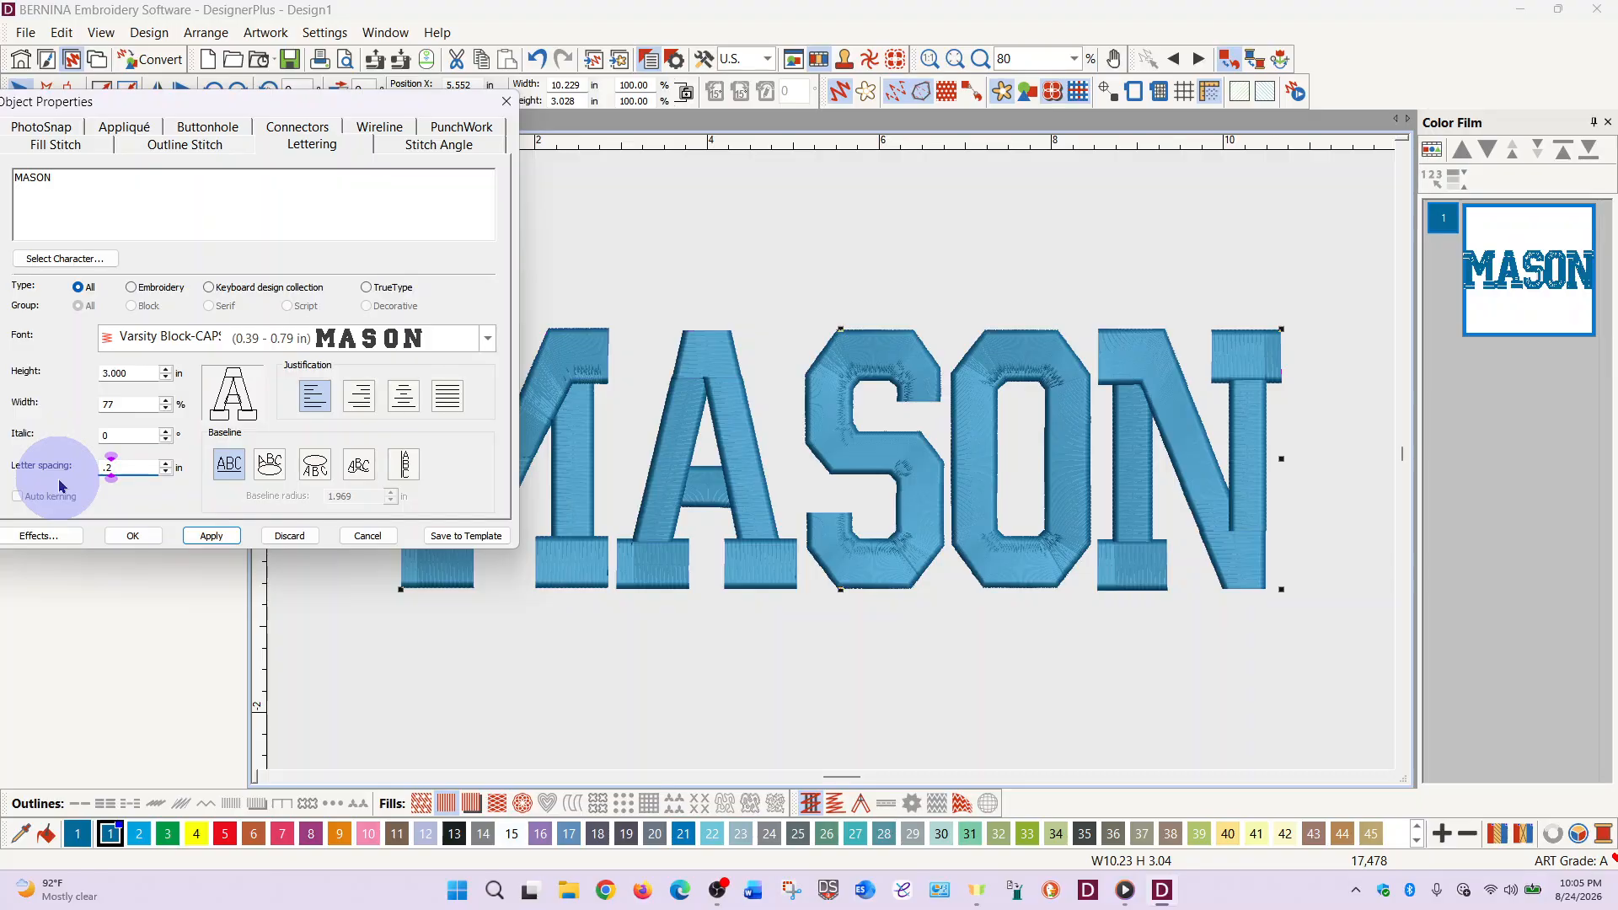
left_click(213, 536)
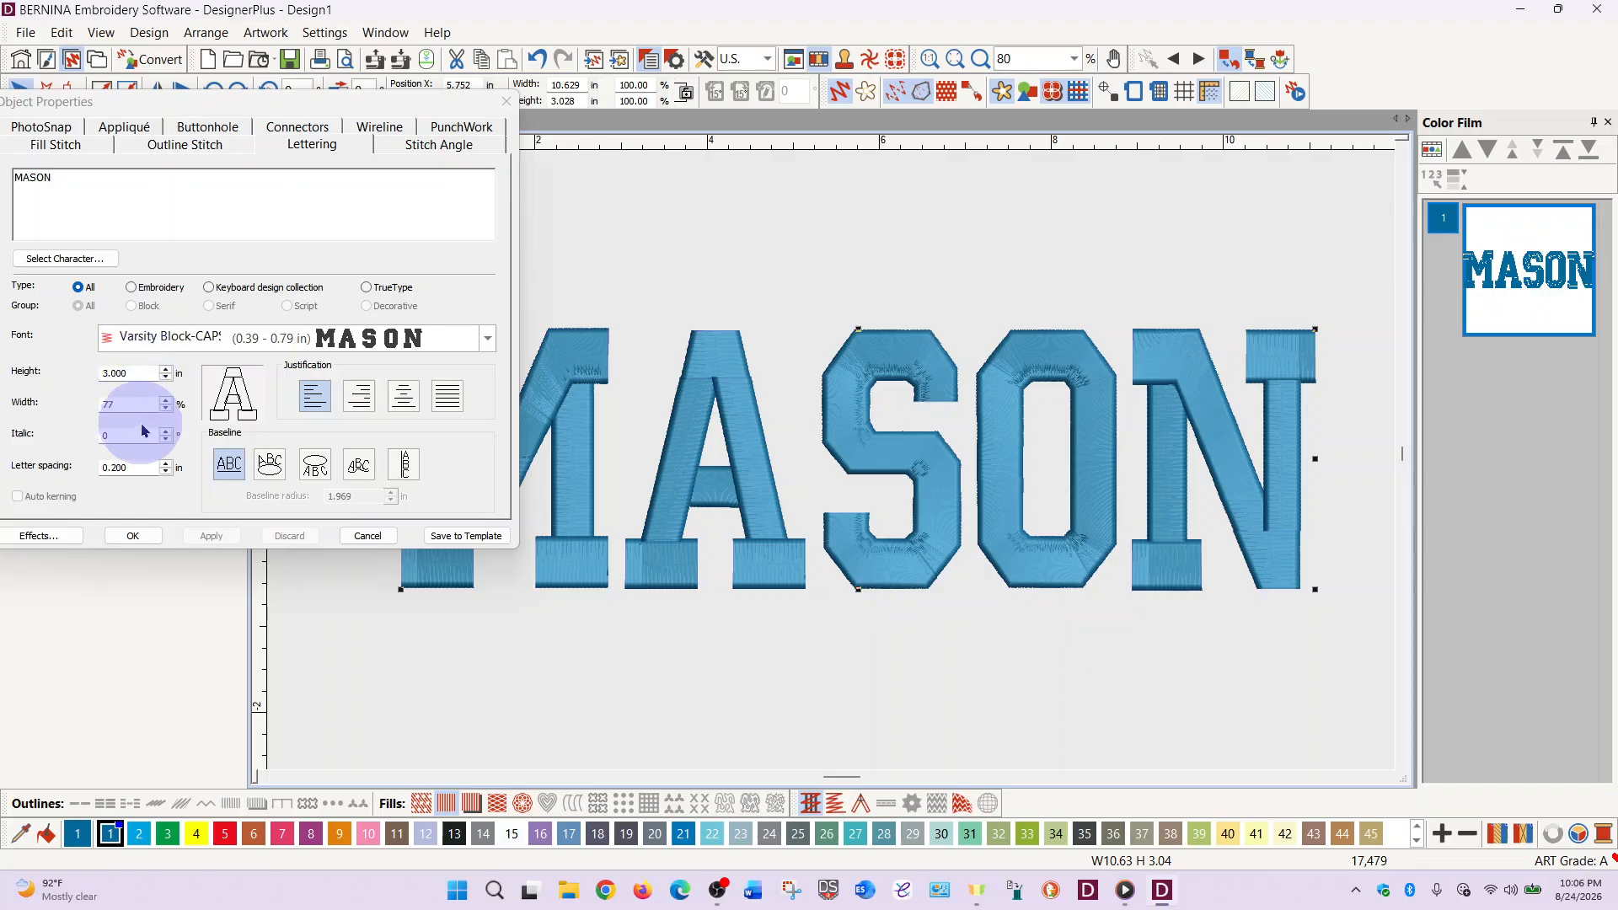
left_click(137, 538)
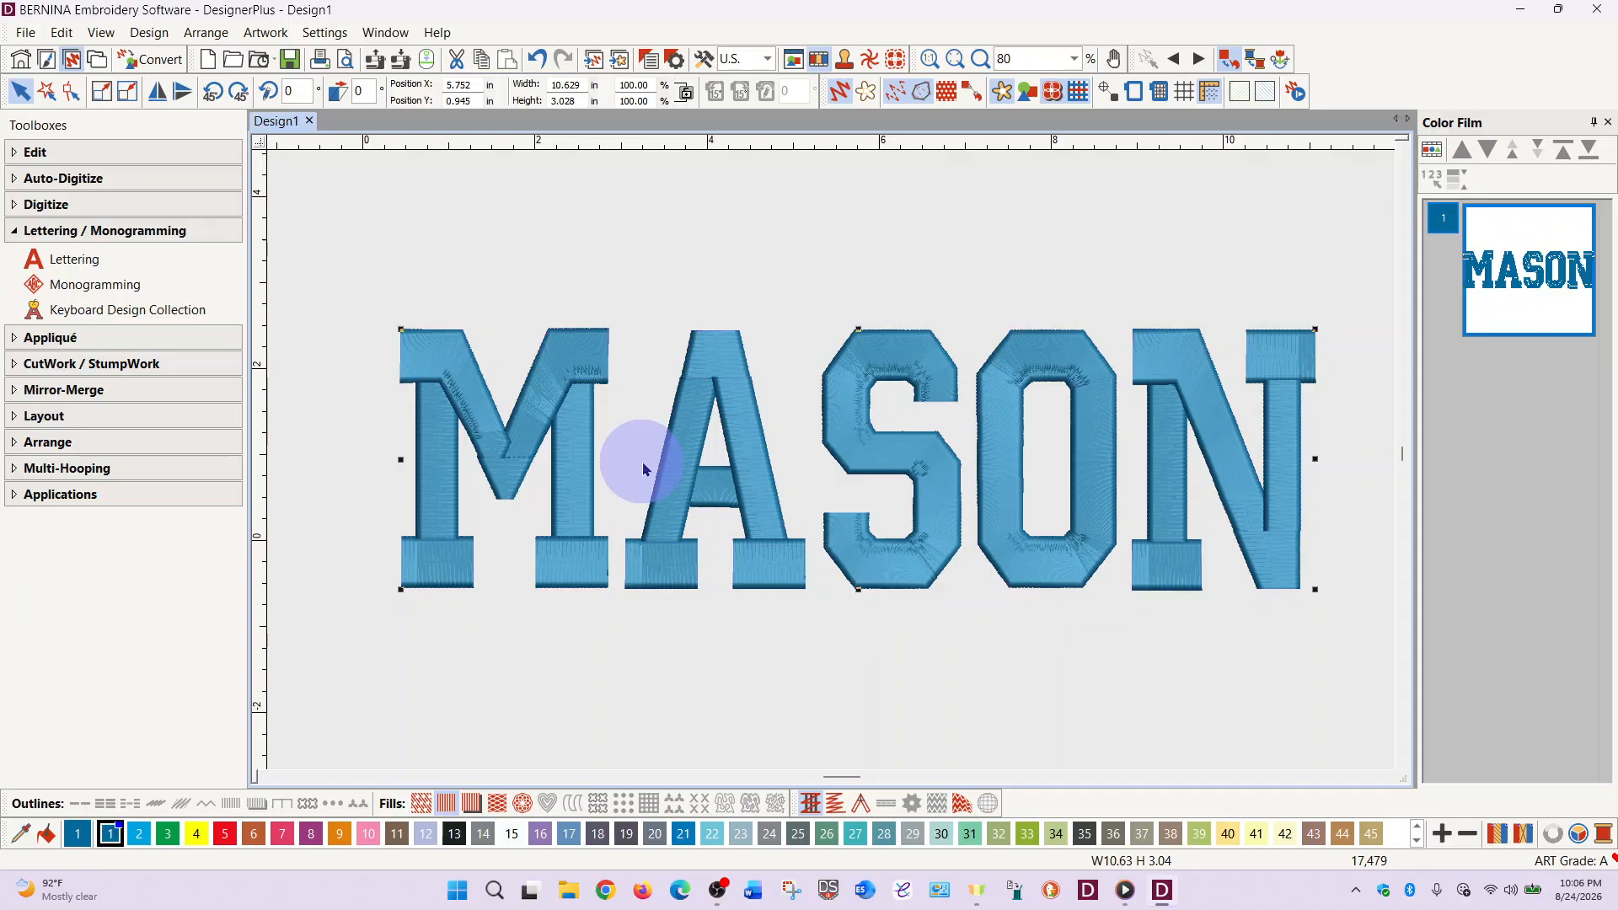
- Use Reshape to nudge the individual letters S and M slightly to the left
left_click(75, 100)
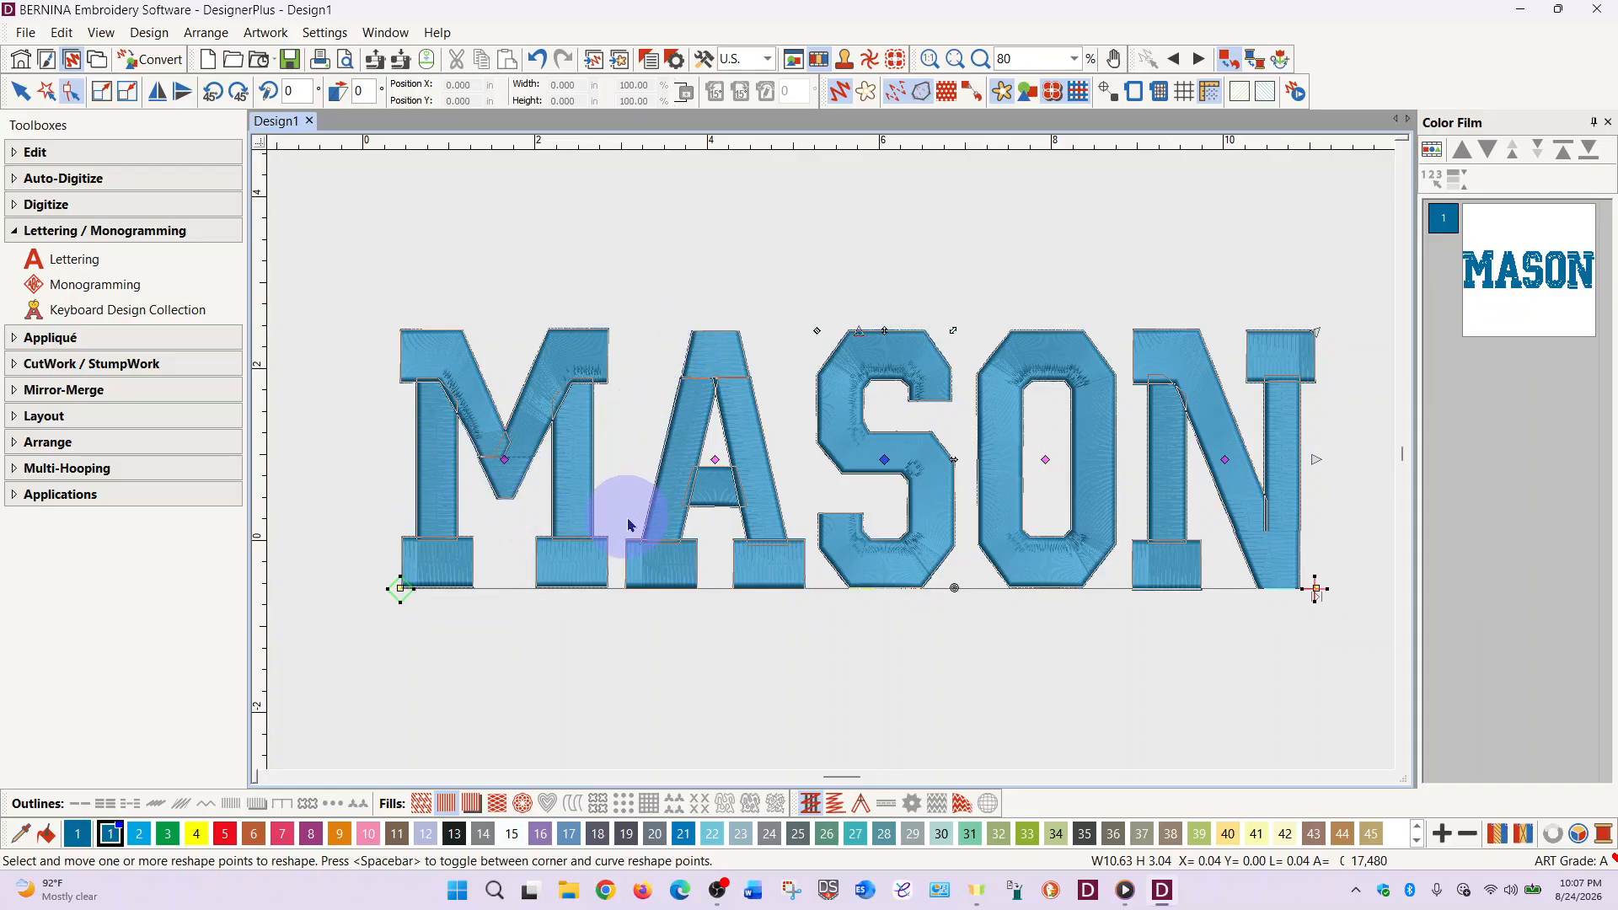
left_click(504, 462)
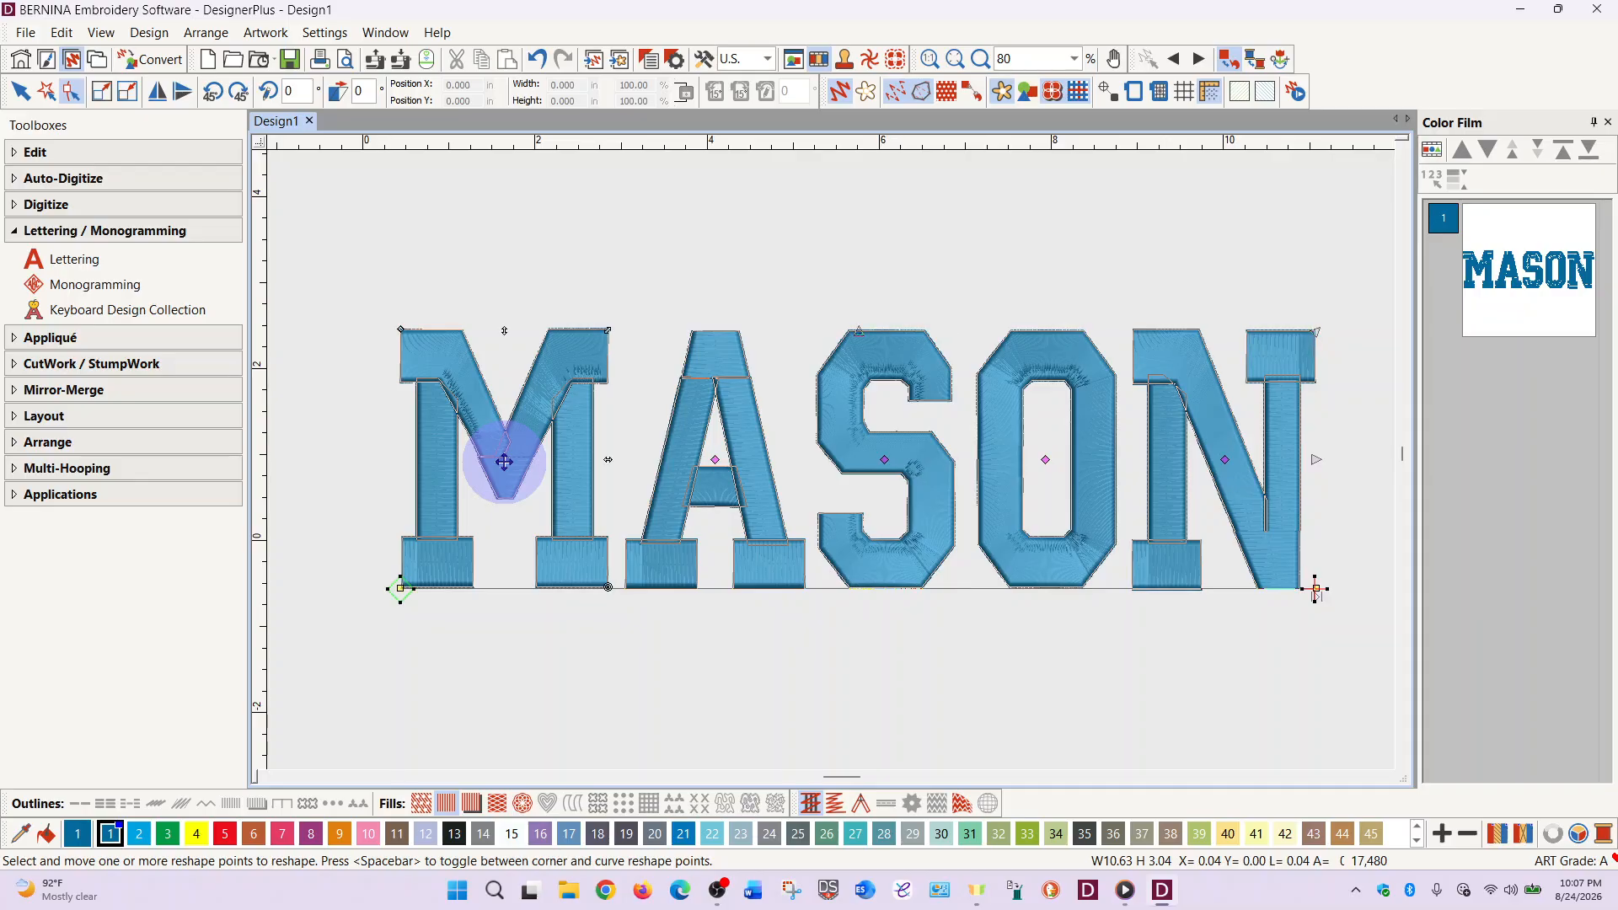
key("Left")
key("Left")
key("Left")
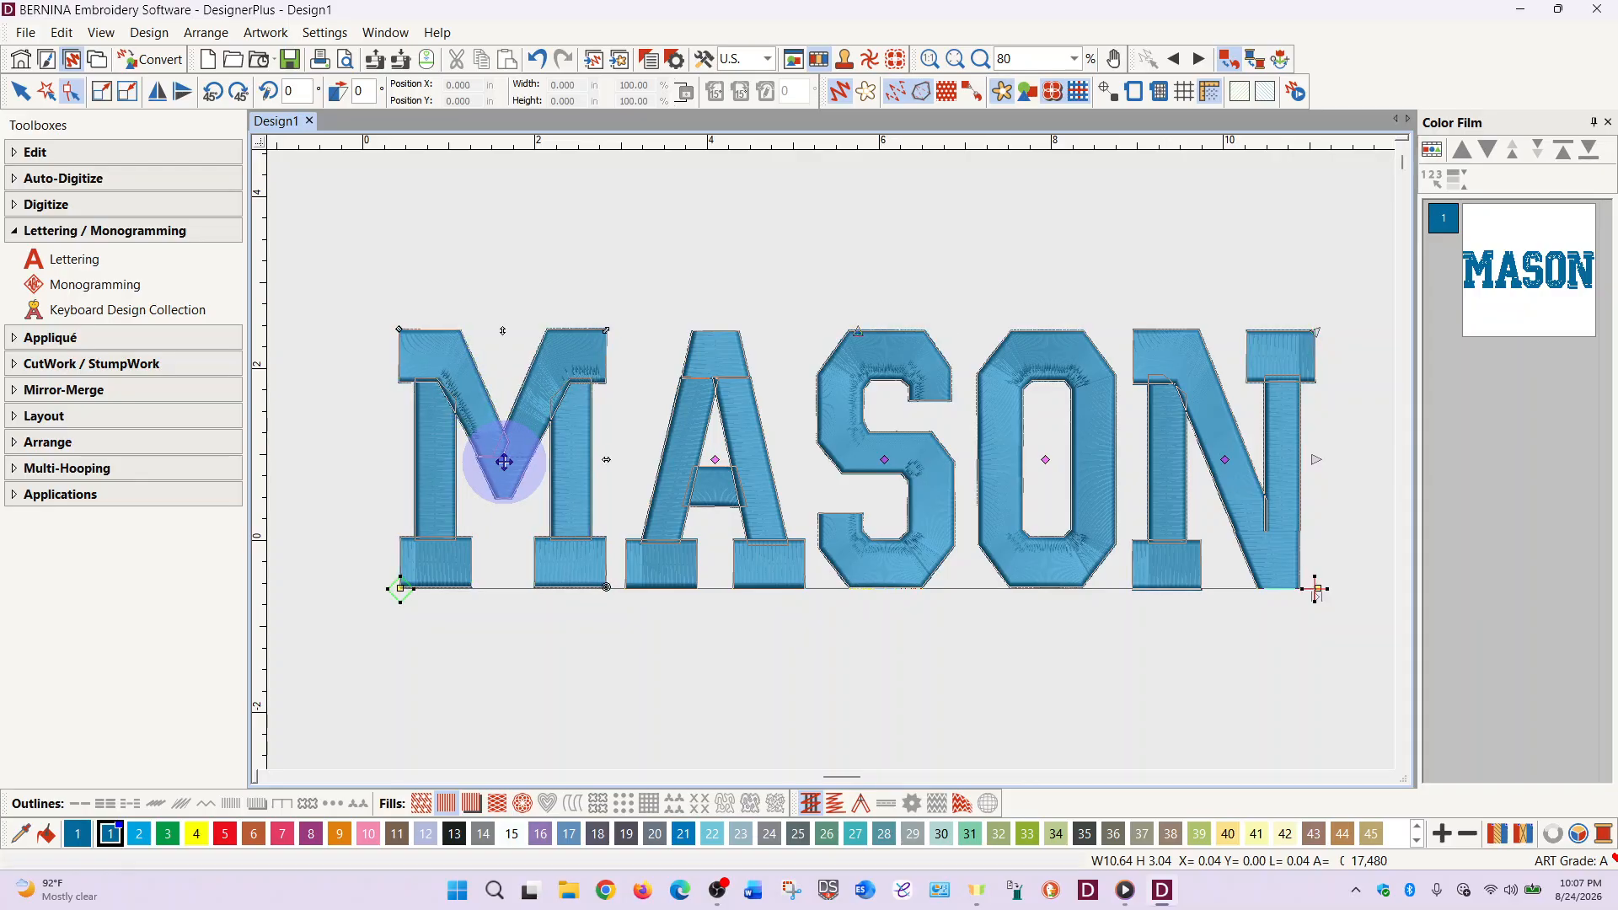
key("Left")
key("Left")
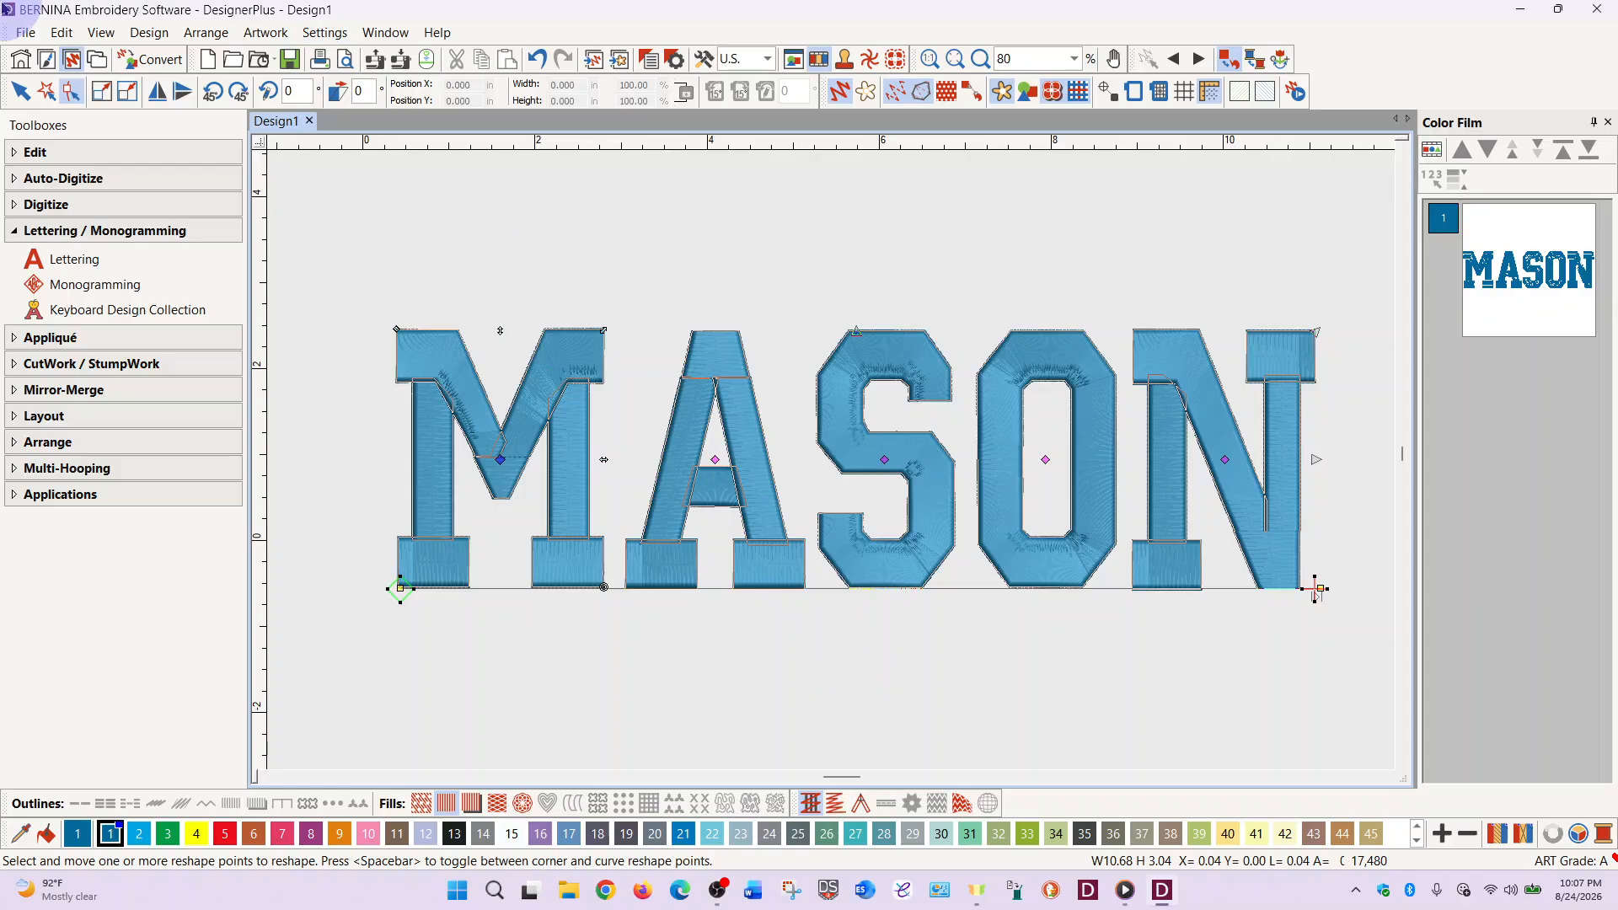
- Examine the Elastic Lettering shape options for the lettering and leave without applying one
left_click(73, 36)
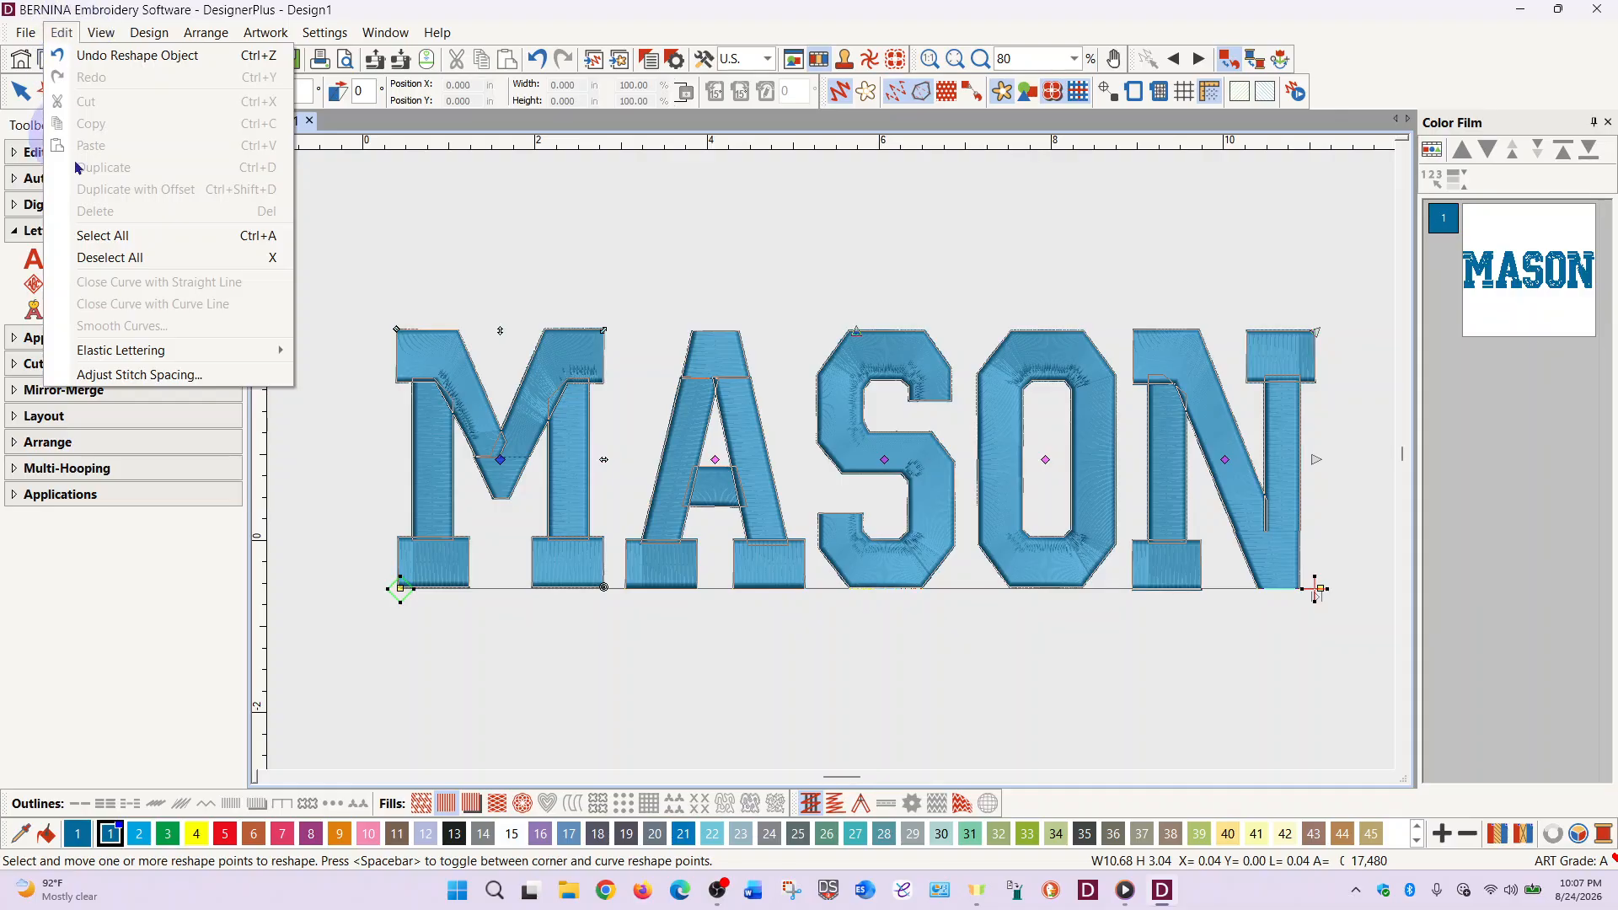
mouse_move(122, 356)
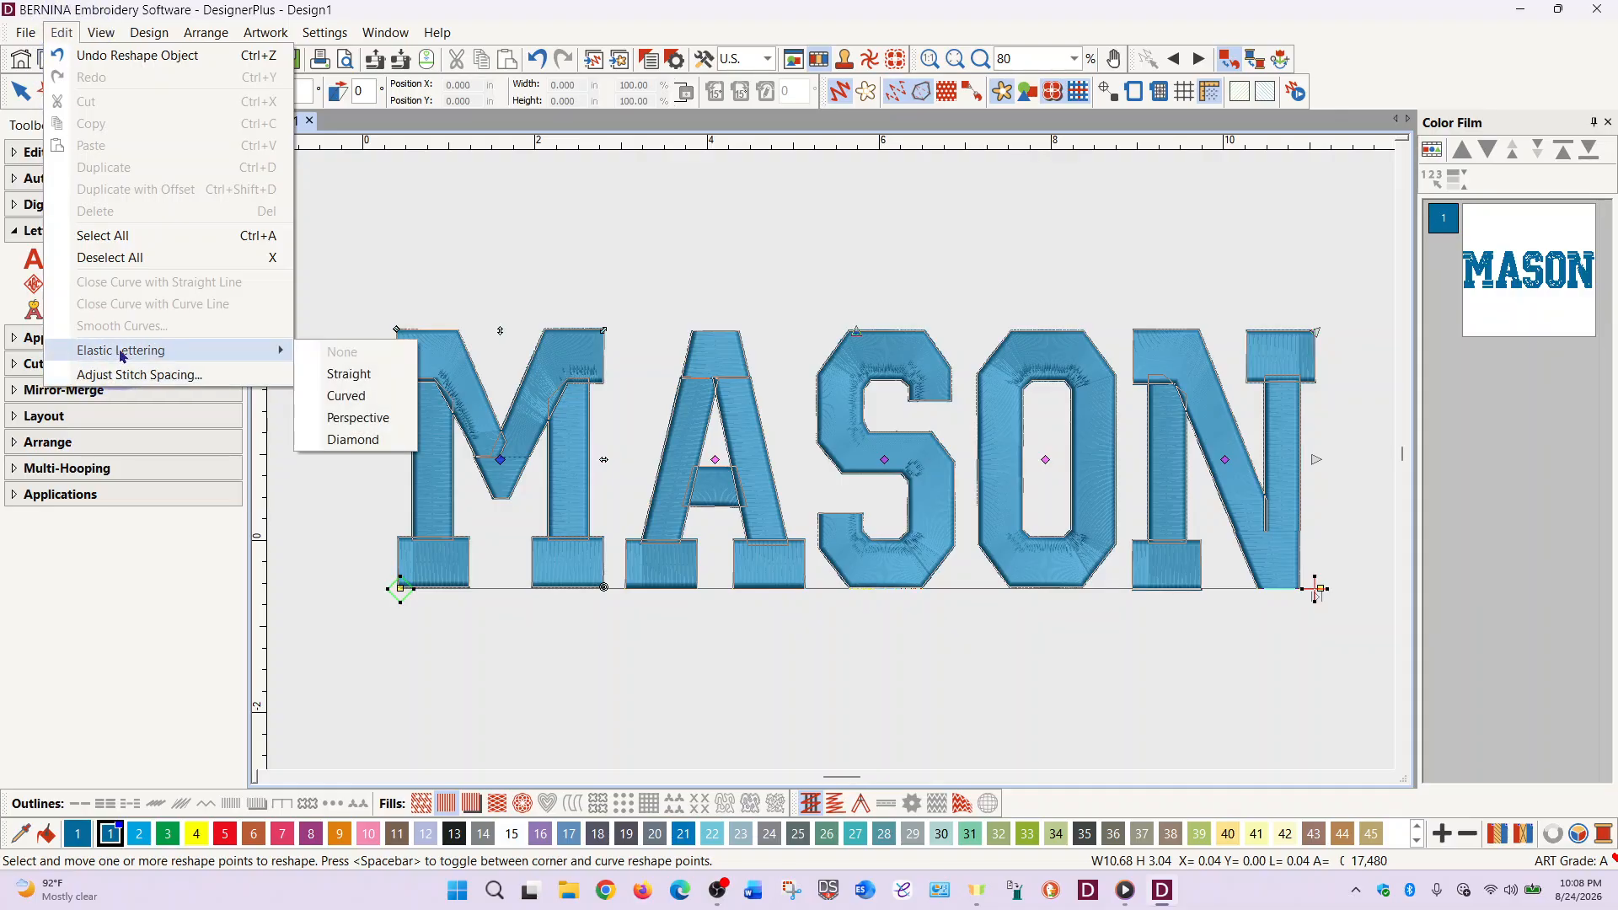
left_click(992, 674)
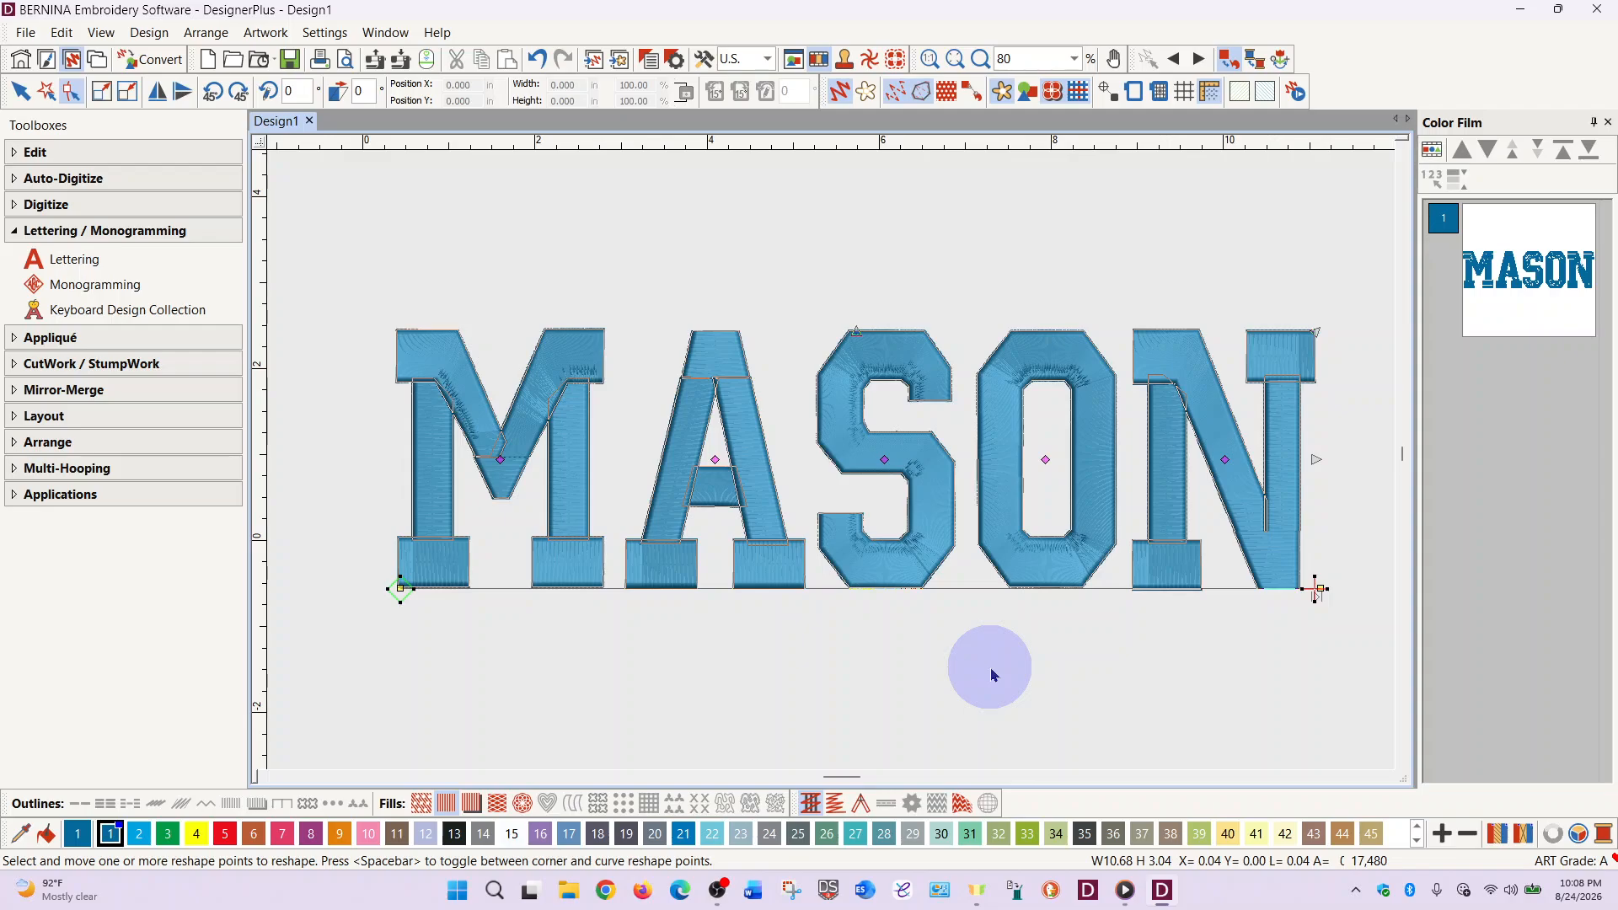
- Apply the Curved Elastic Lettering shape to the MASON lettering
left_click(1538, 317)
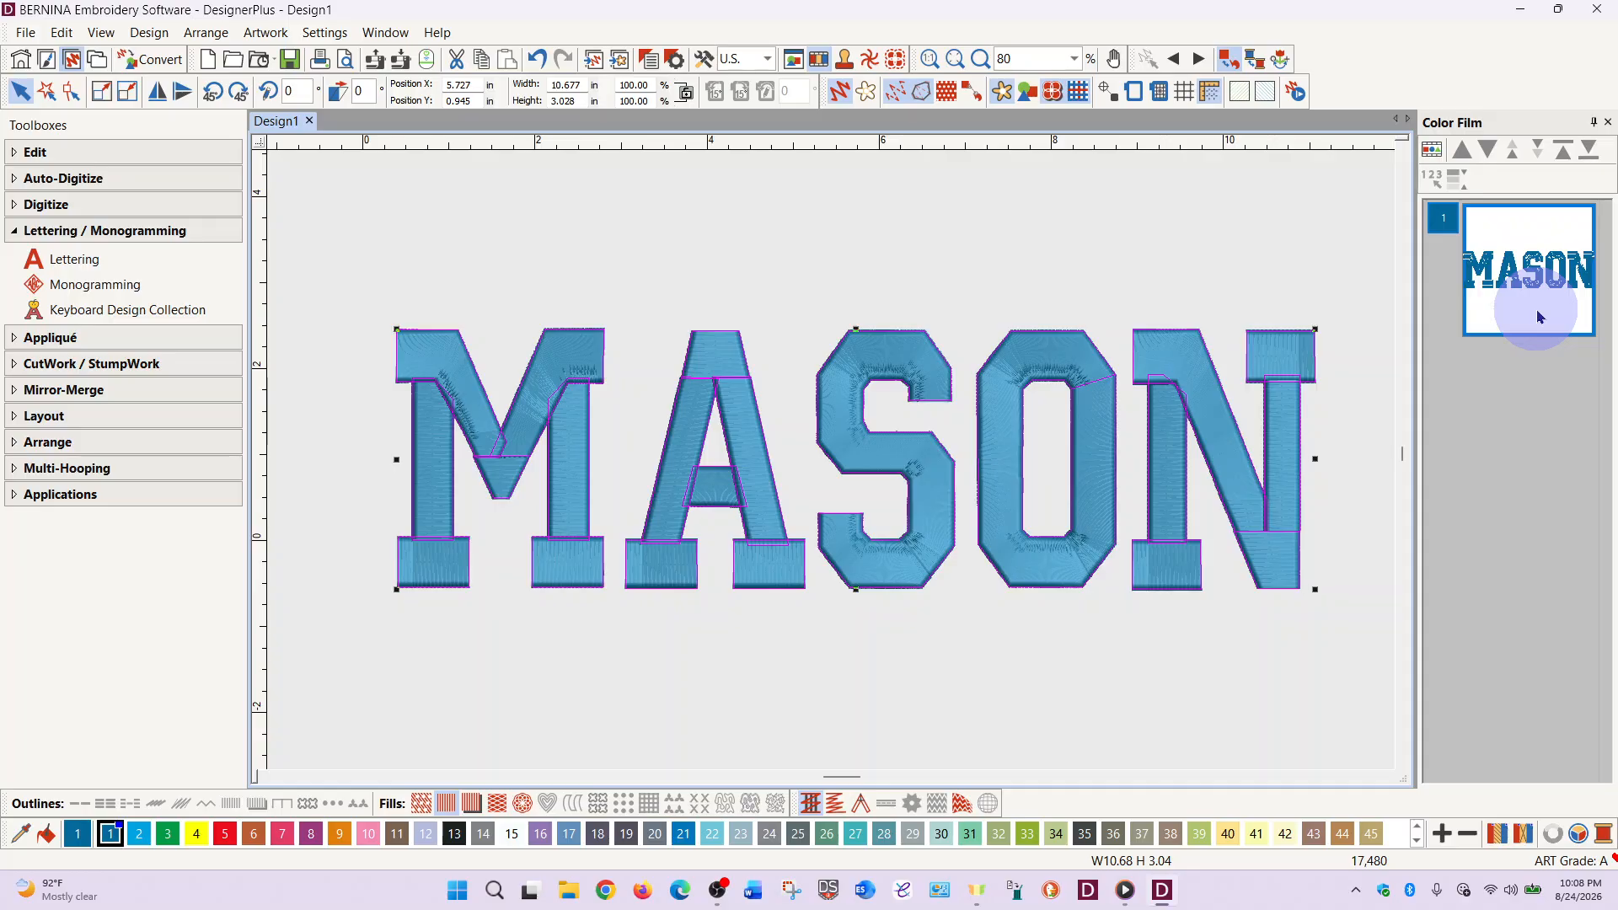
key("1")
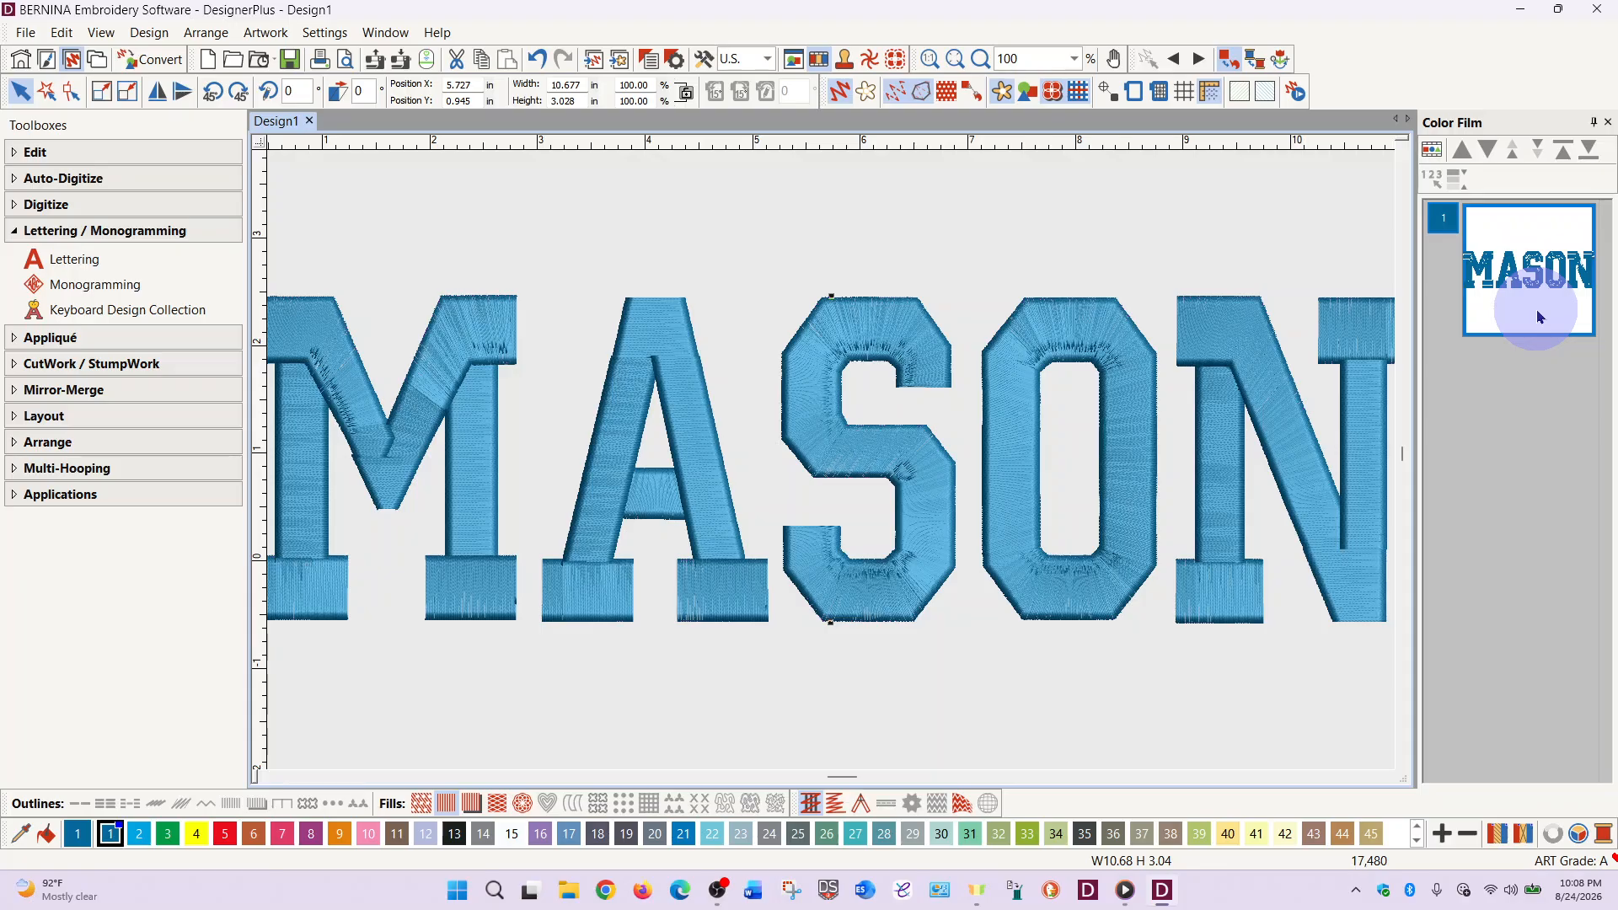
key("0")
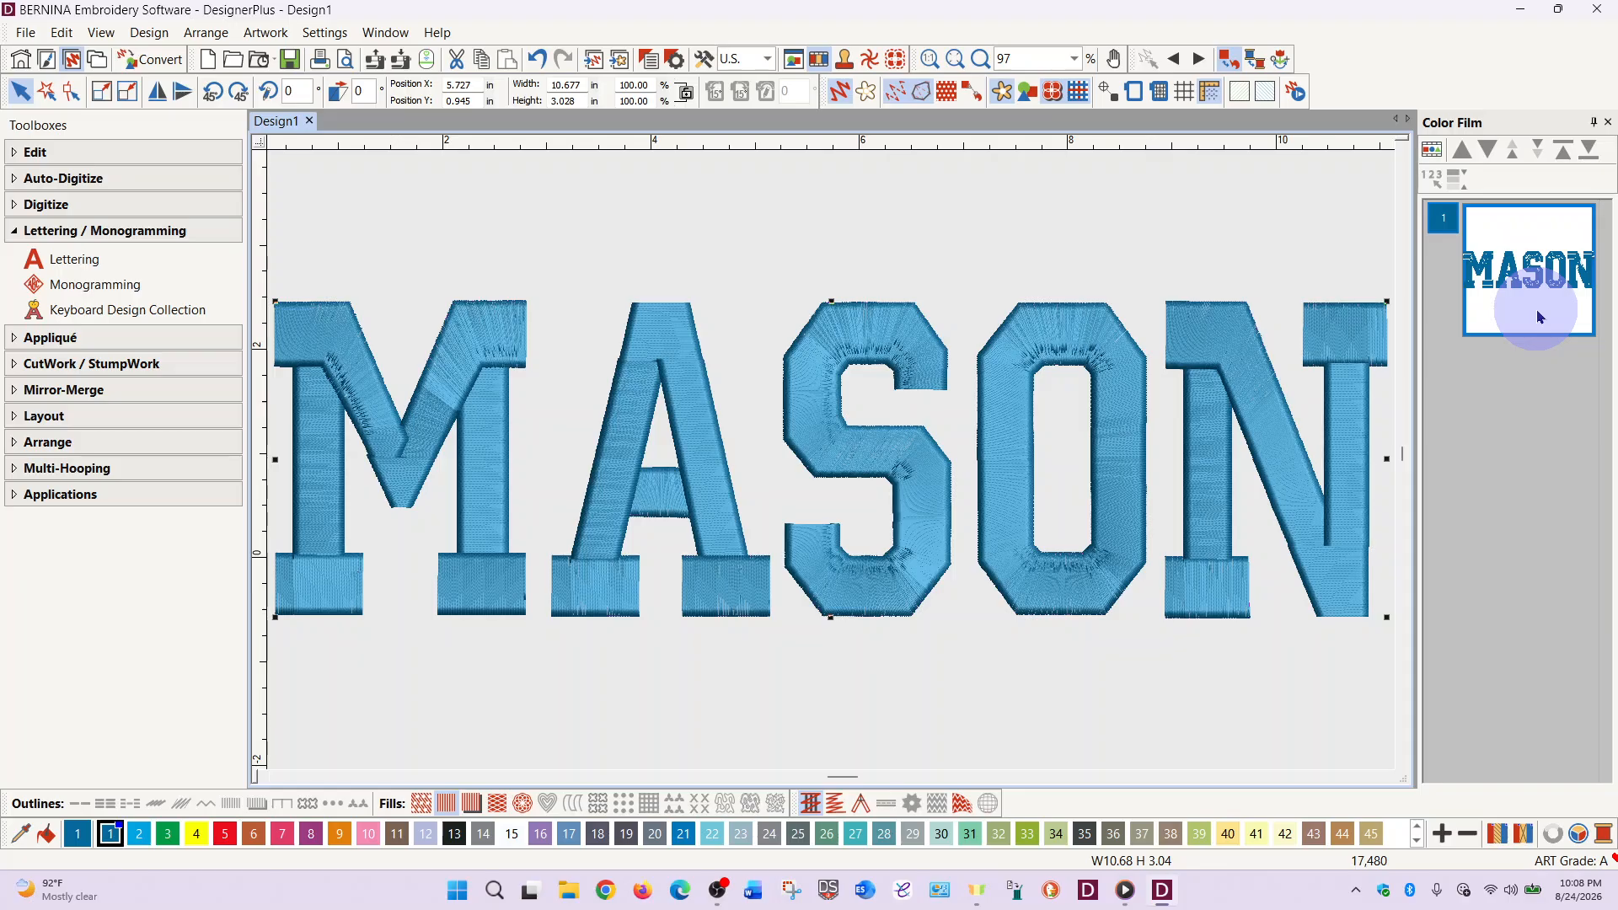
left_click(66, 32)
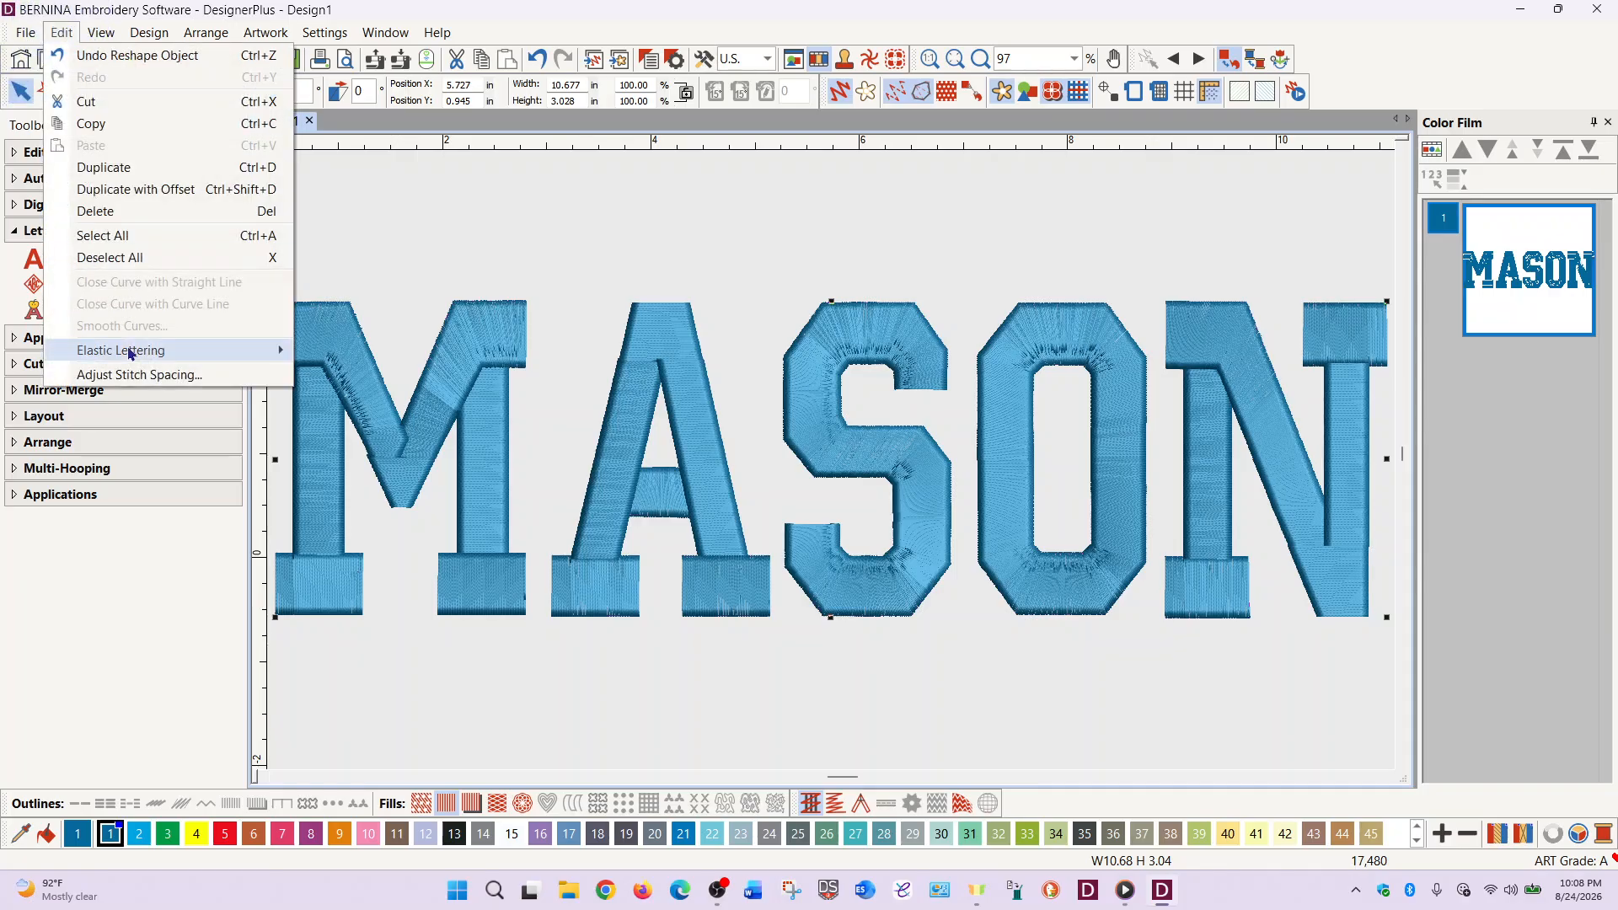
mouse_move(154, 353)
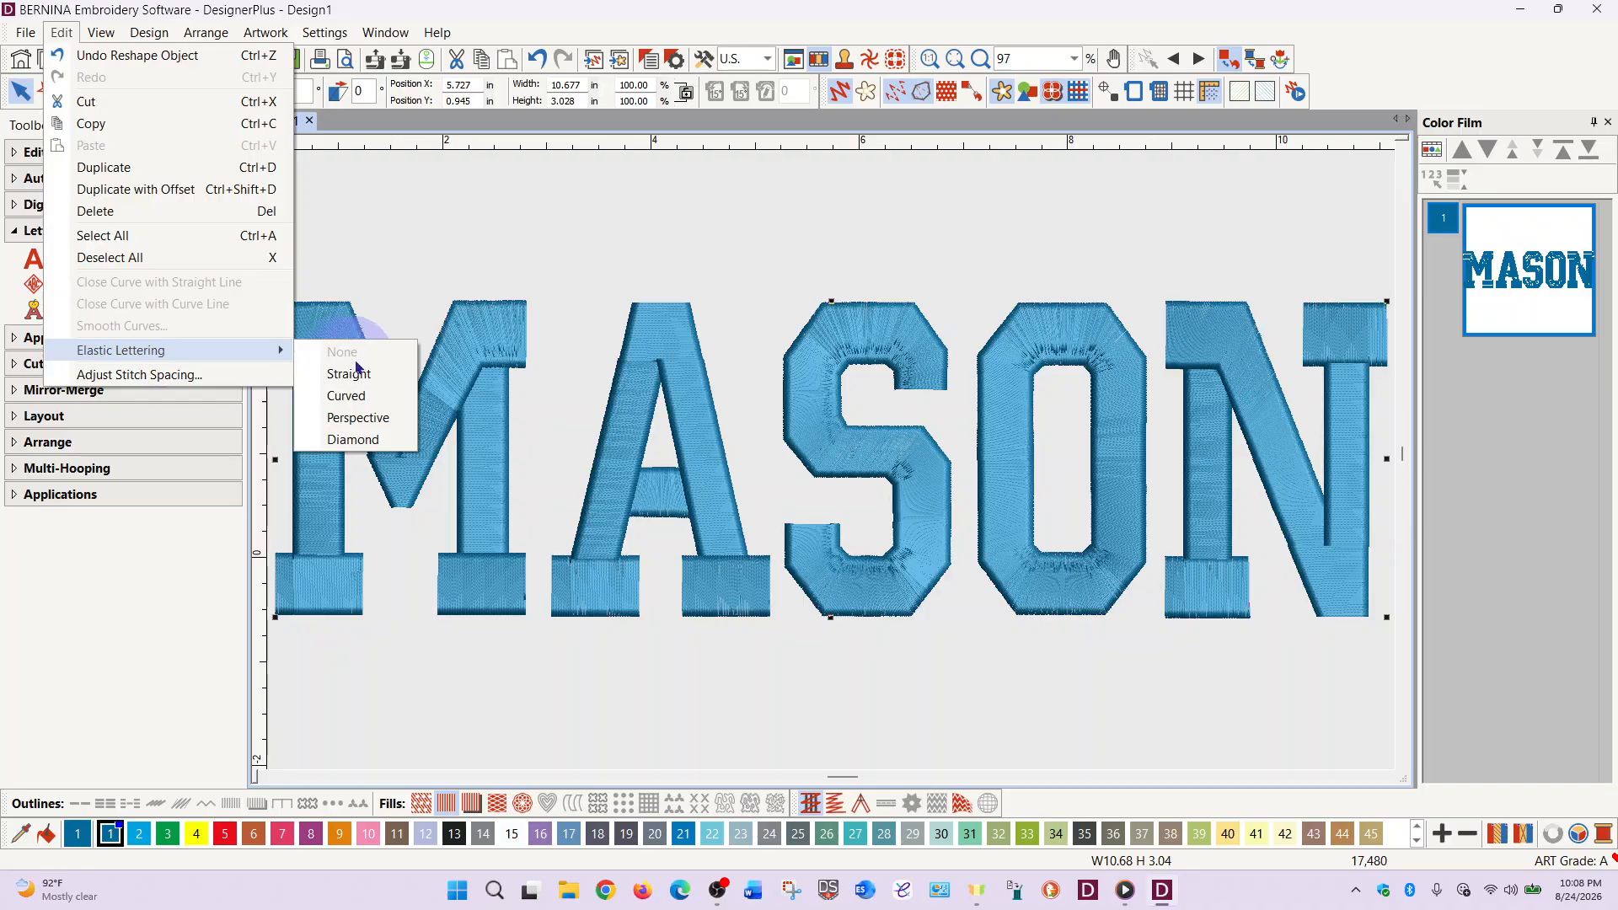
left_click(359, 399)
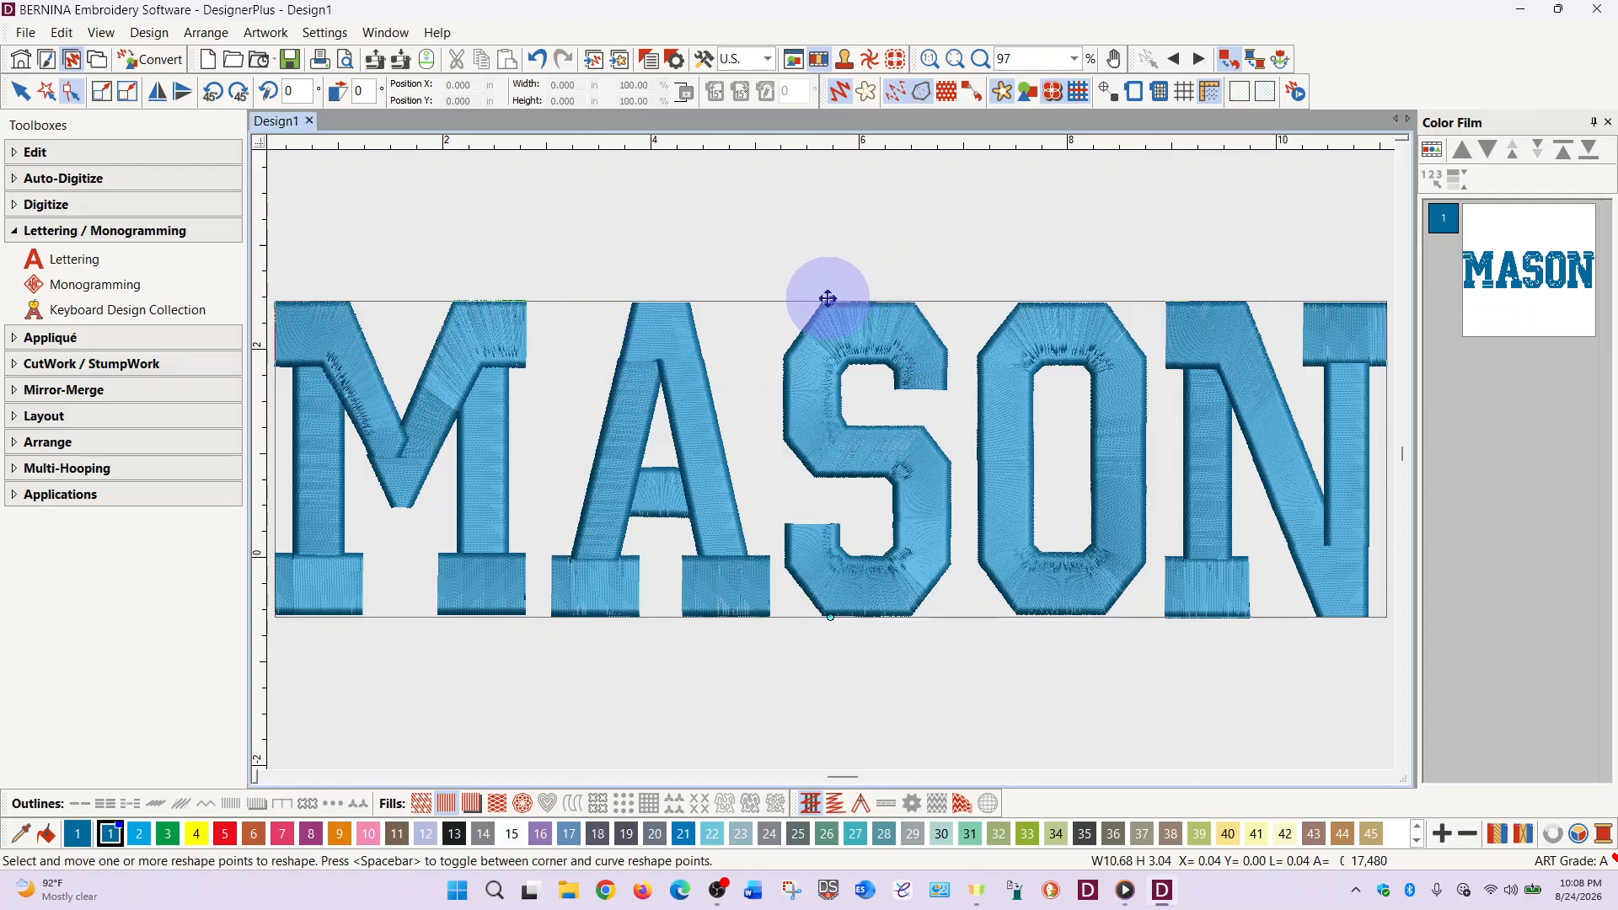
- Raise the middle of the upper and lower envelope curves equally by about 1.3 in to arch the lettering upward
left_click_drag(828, 299, 862, 300)
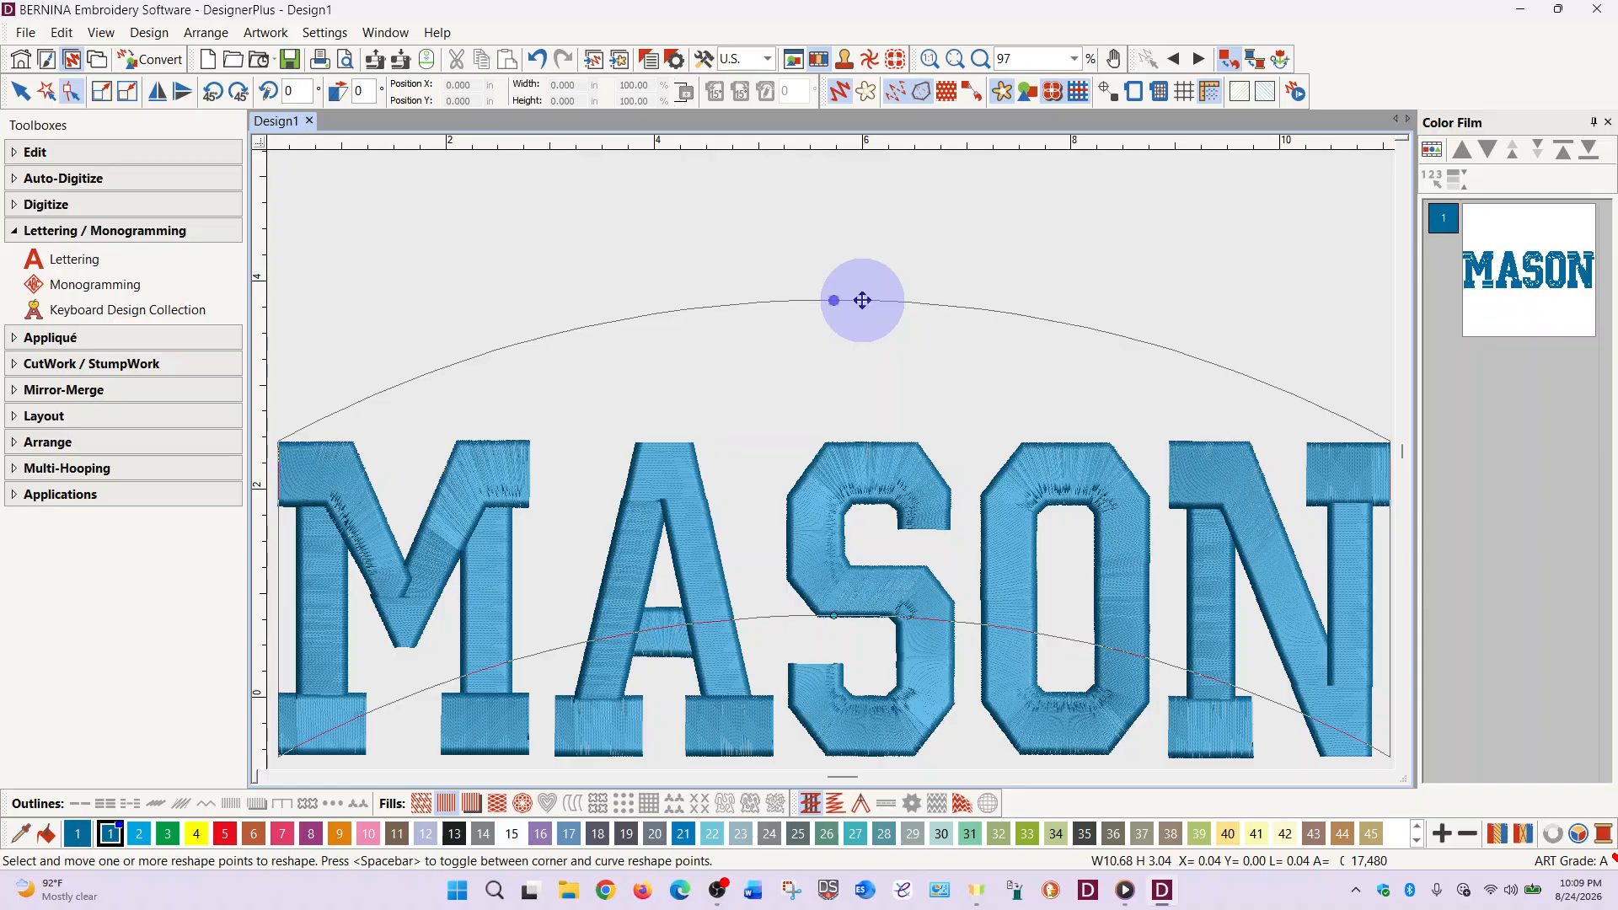
left_click_drag(862, 300, 866, 308)
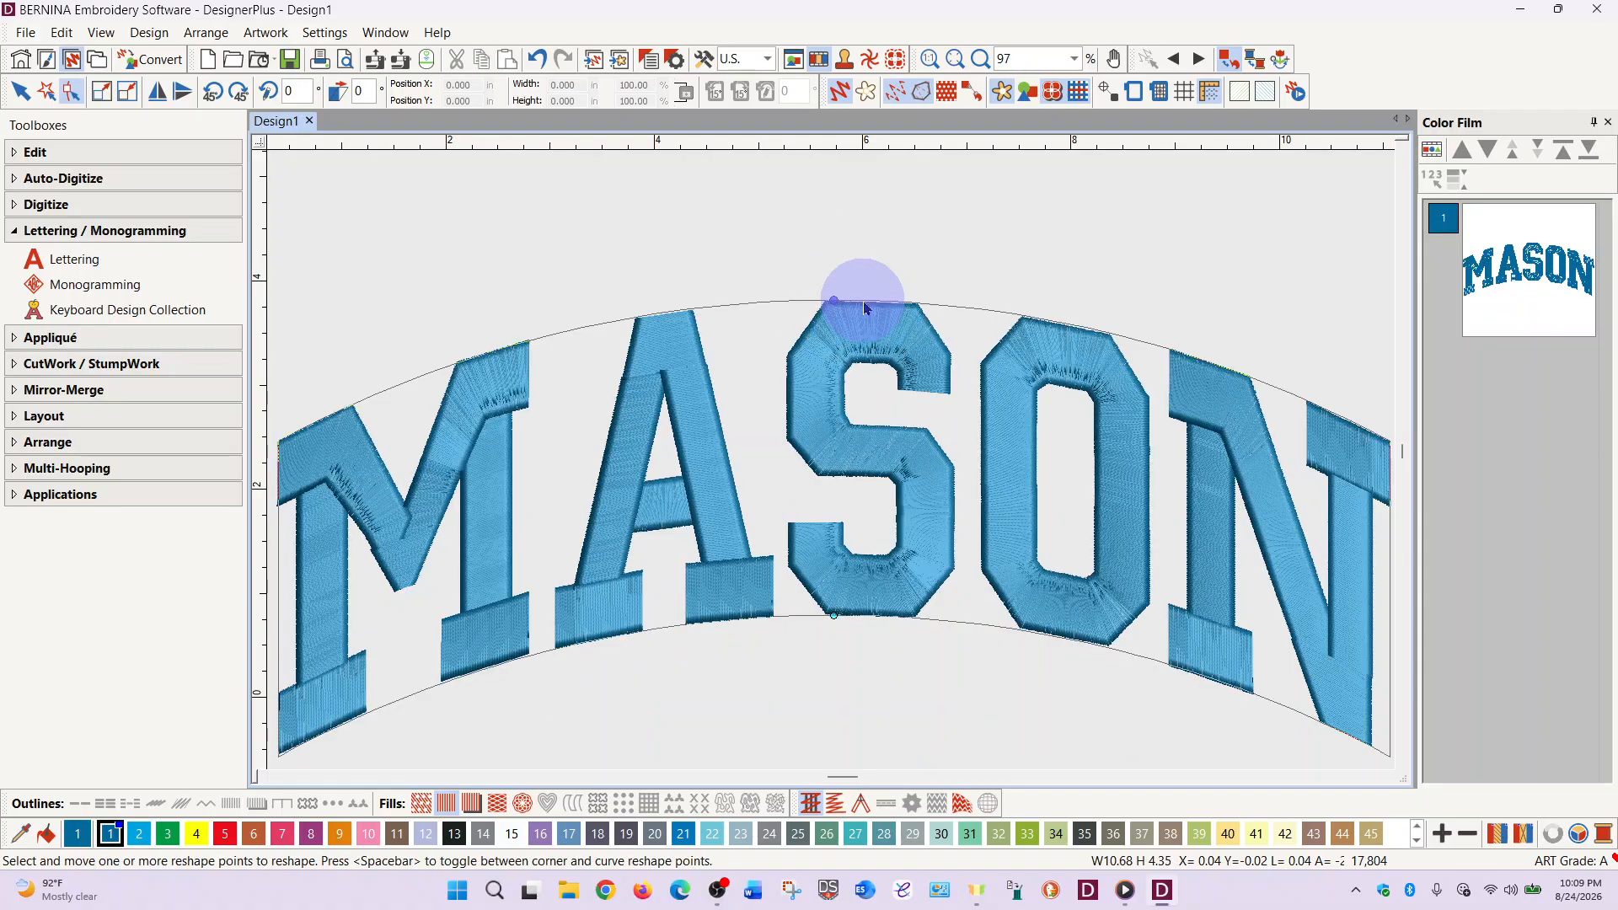
key("1")
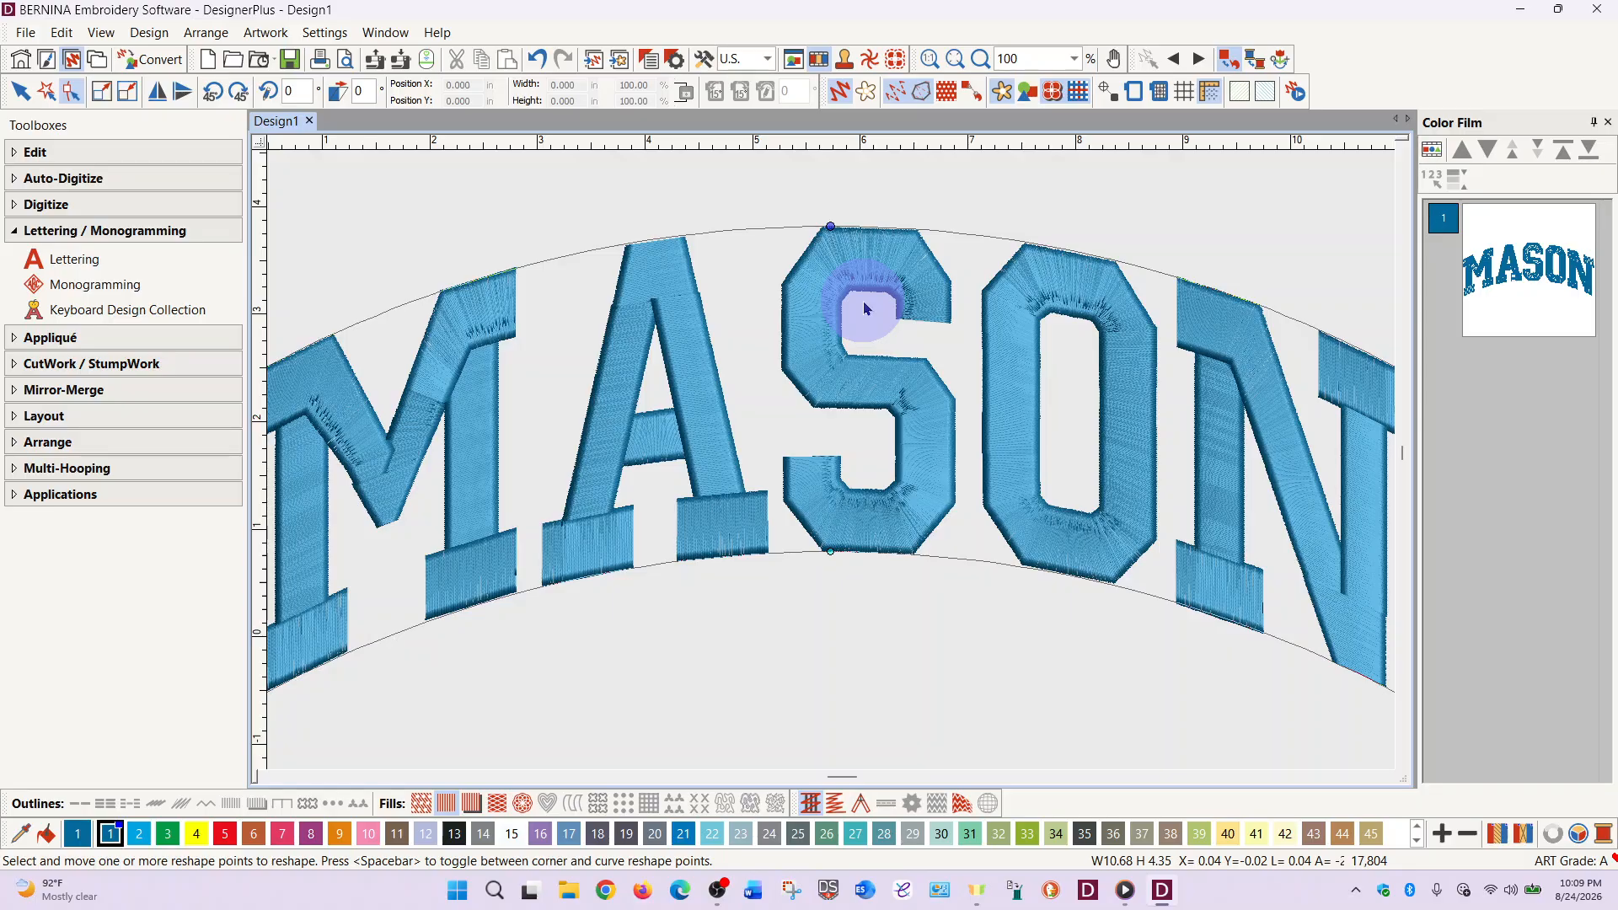
key("0")
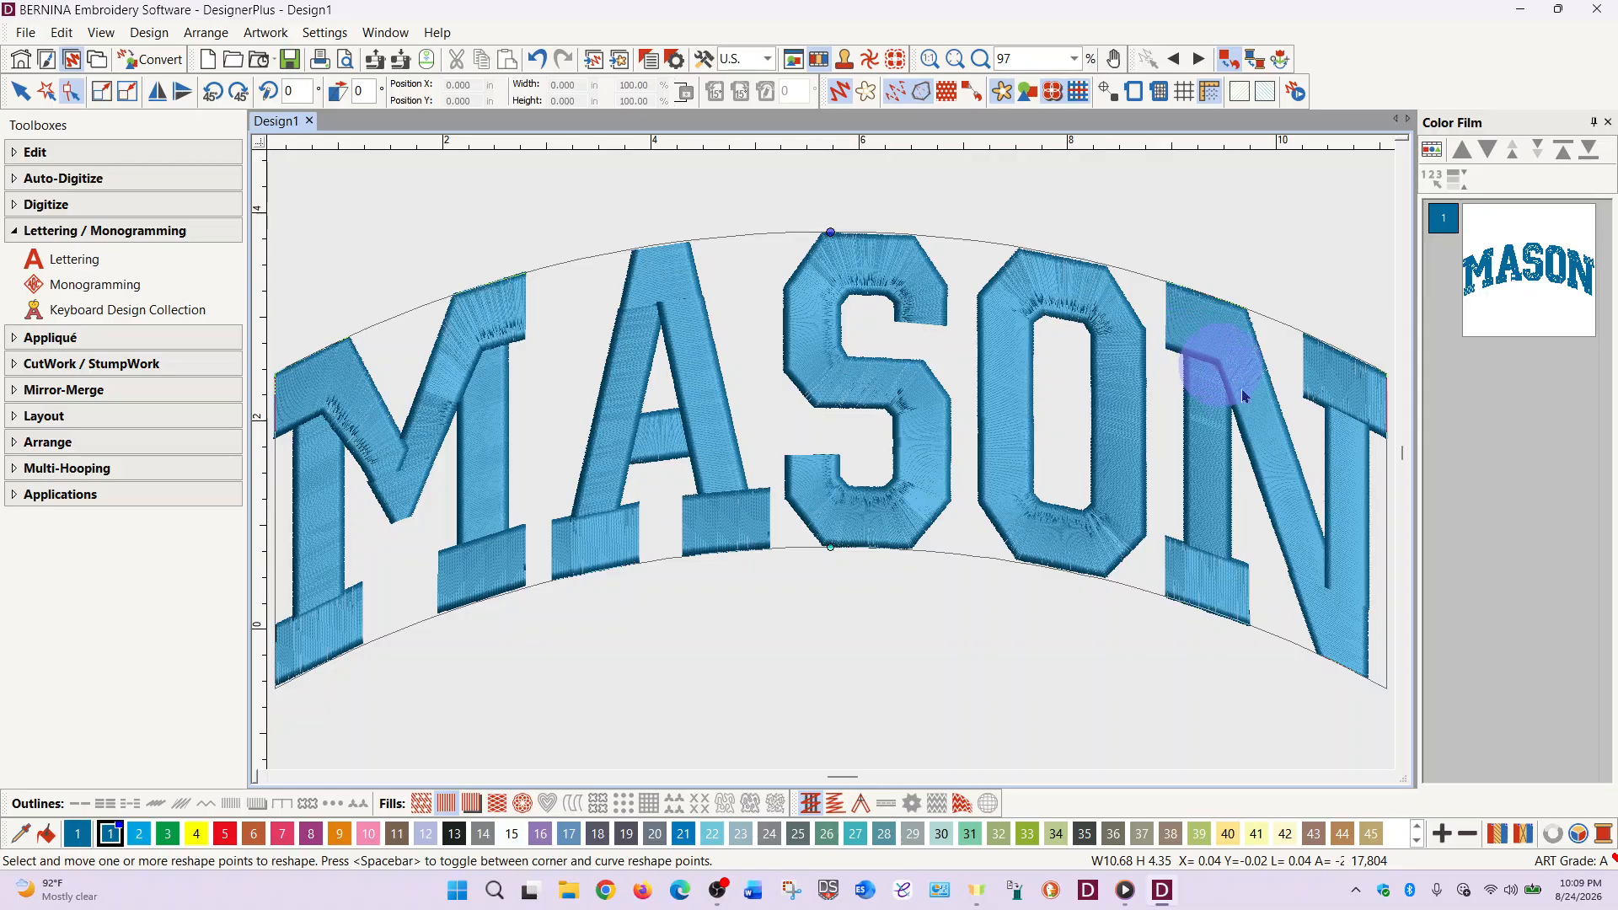
- Examine the arched lettering and its curved envelope control points in Reshape
left_click(1554, 317)
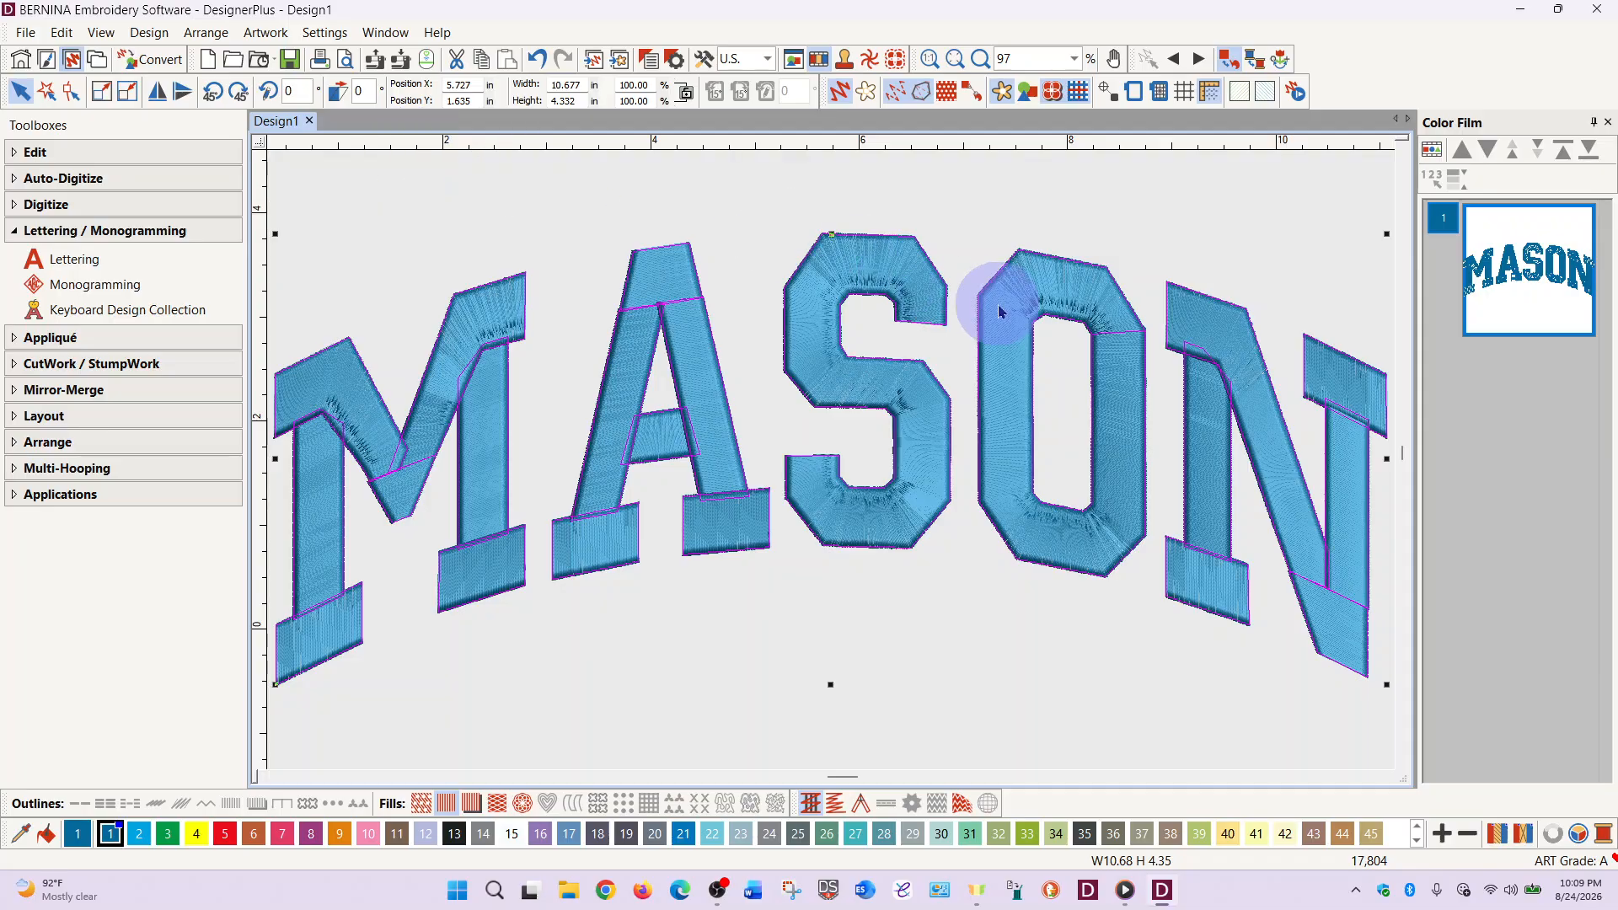
left_click(1071, 763)
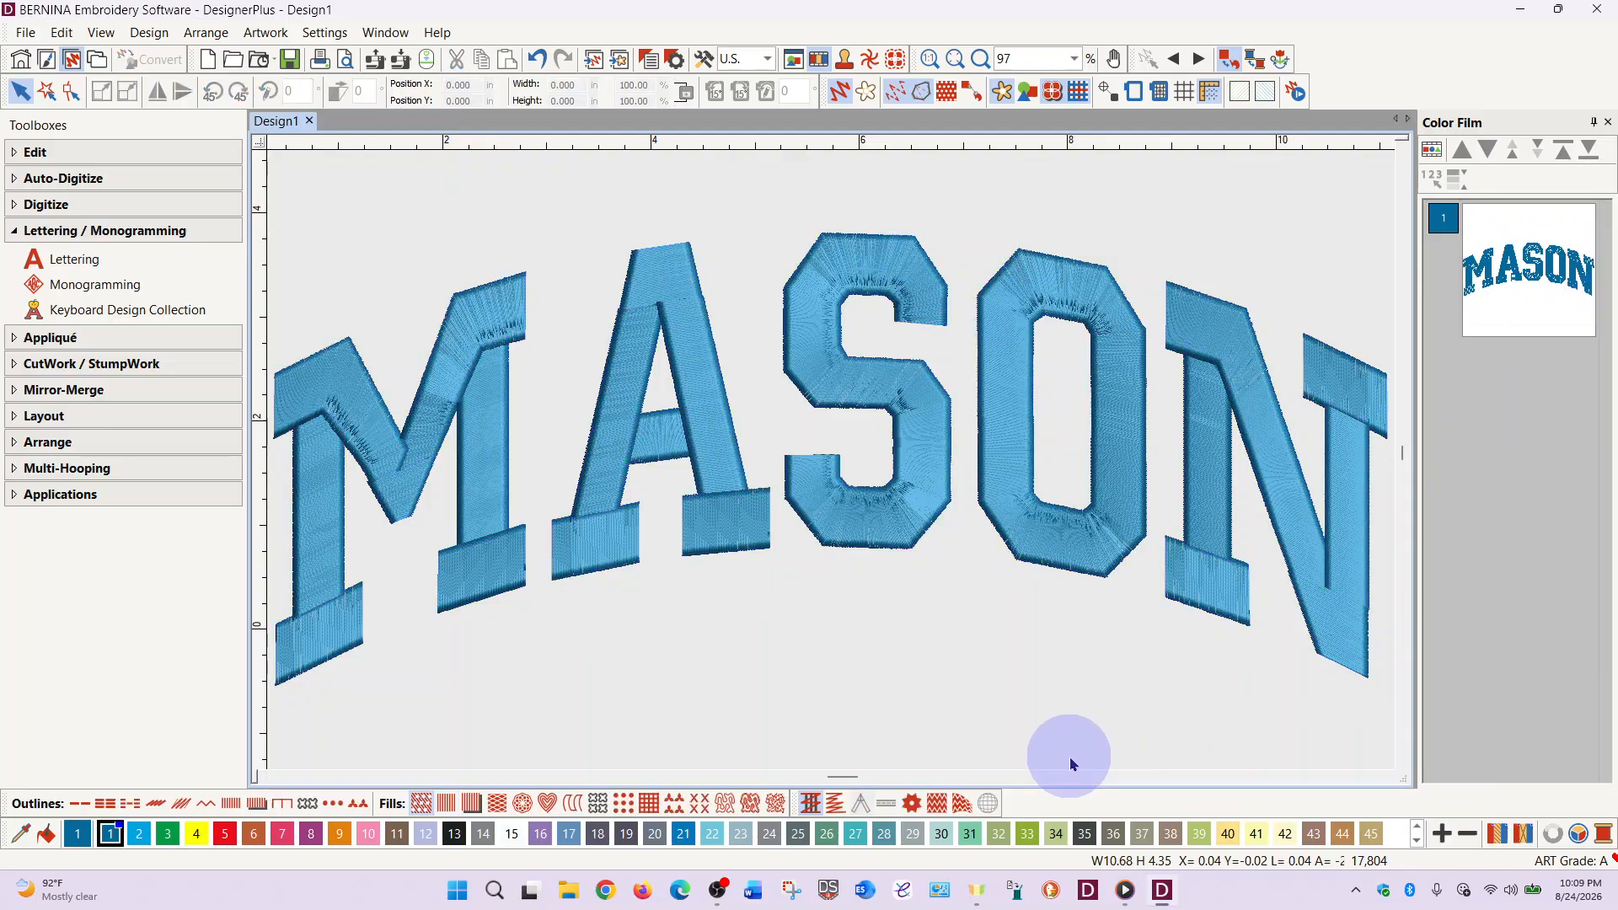
left_click(1508, 331)
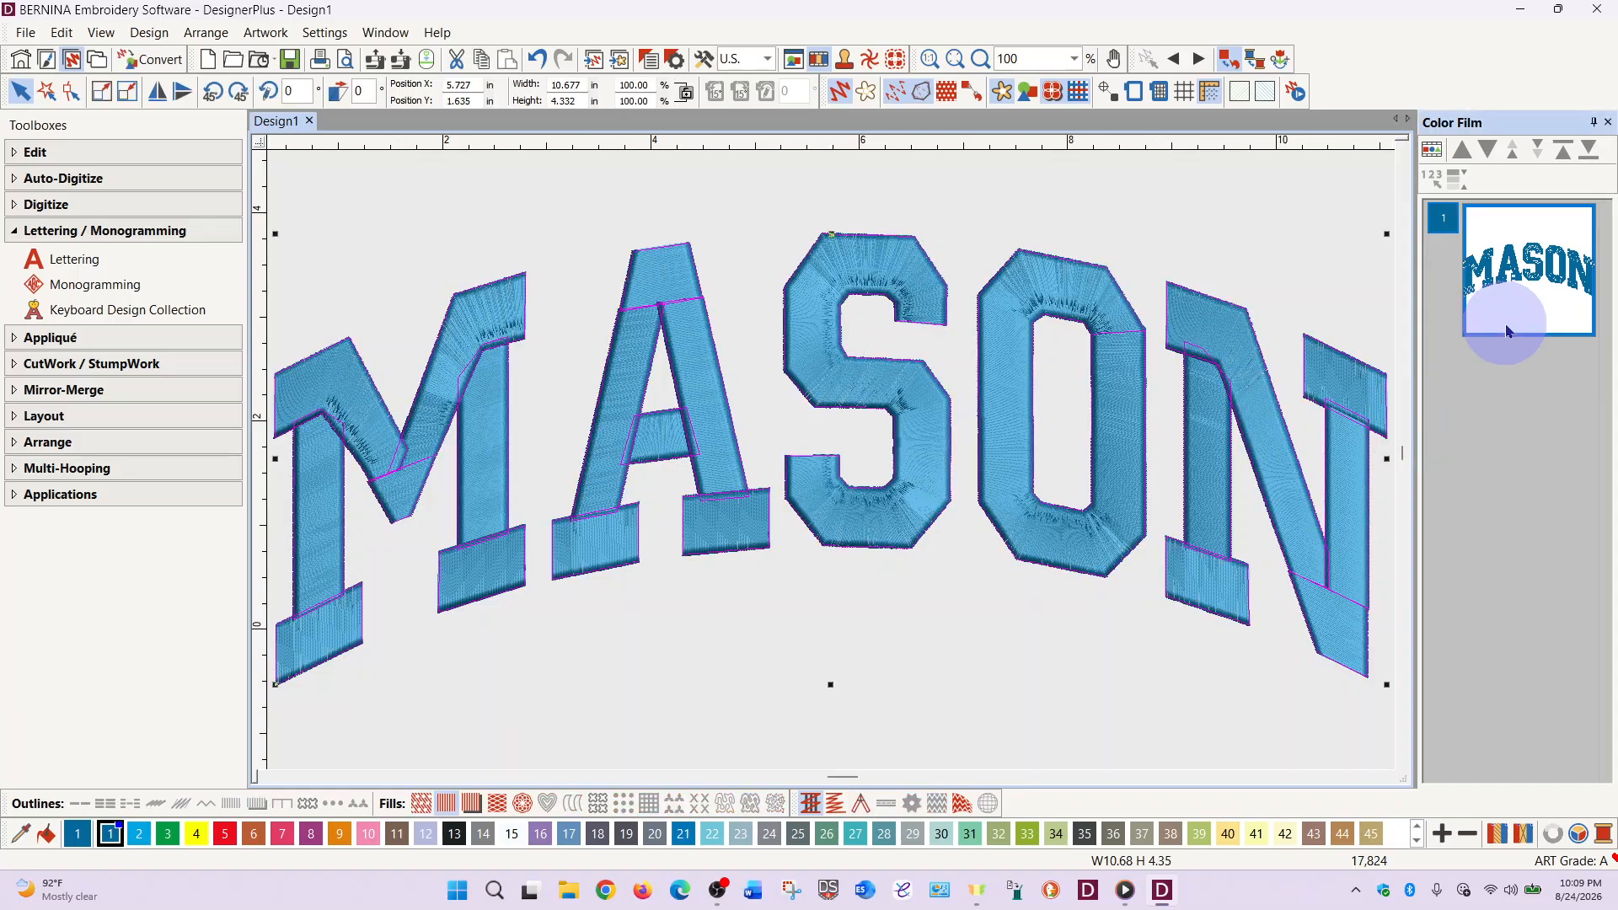
key("h")
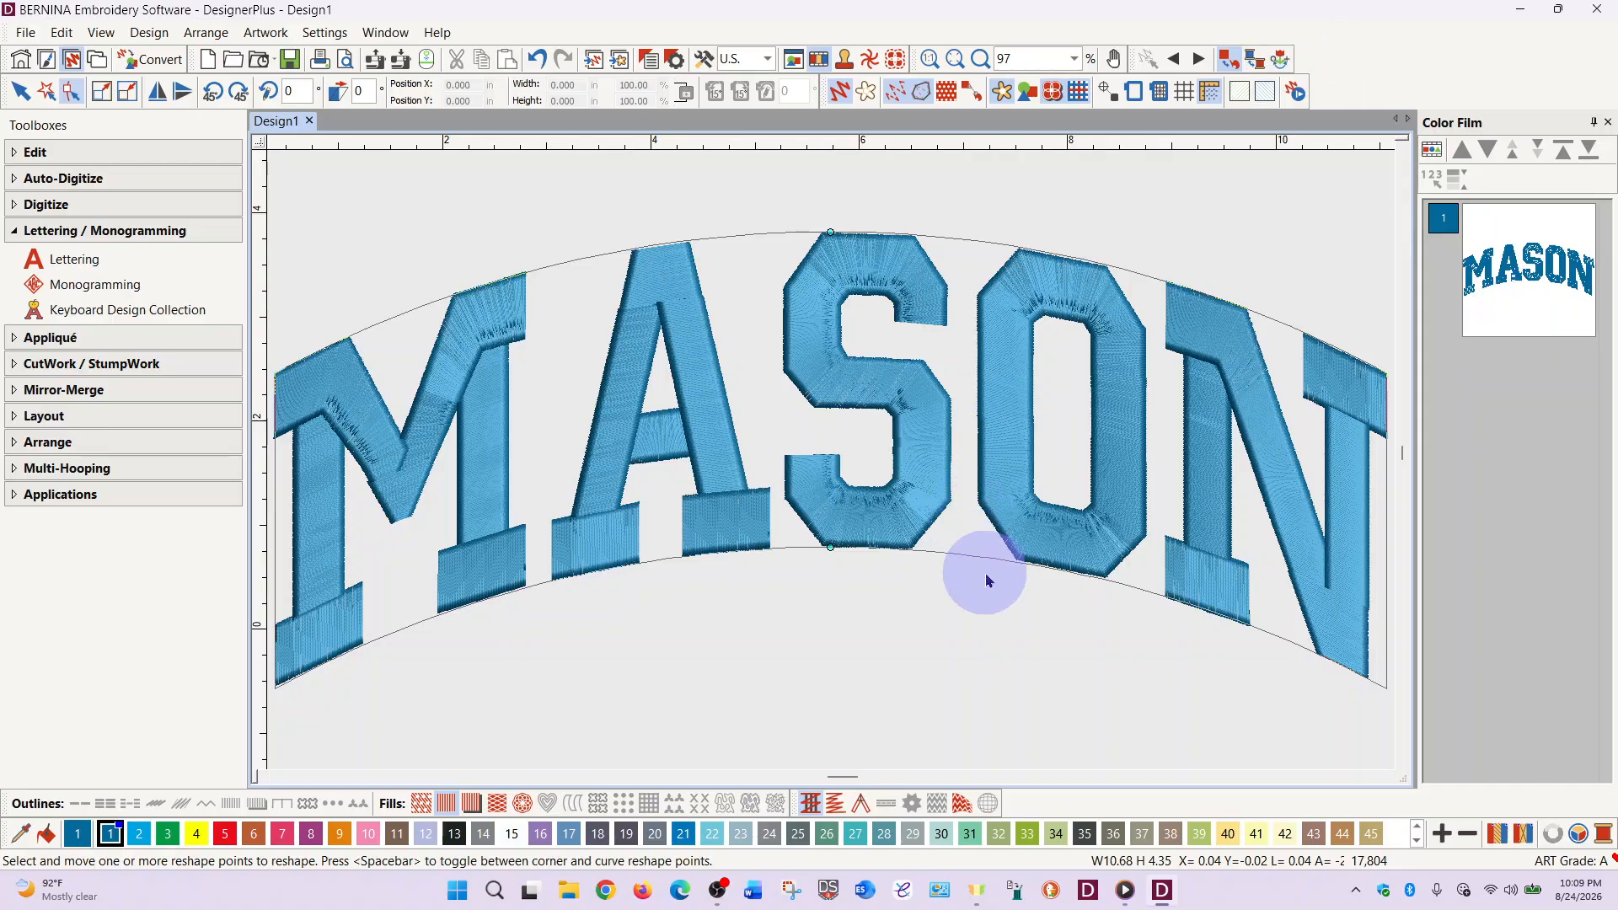
left_click(1527, 315)
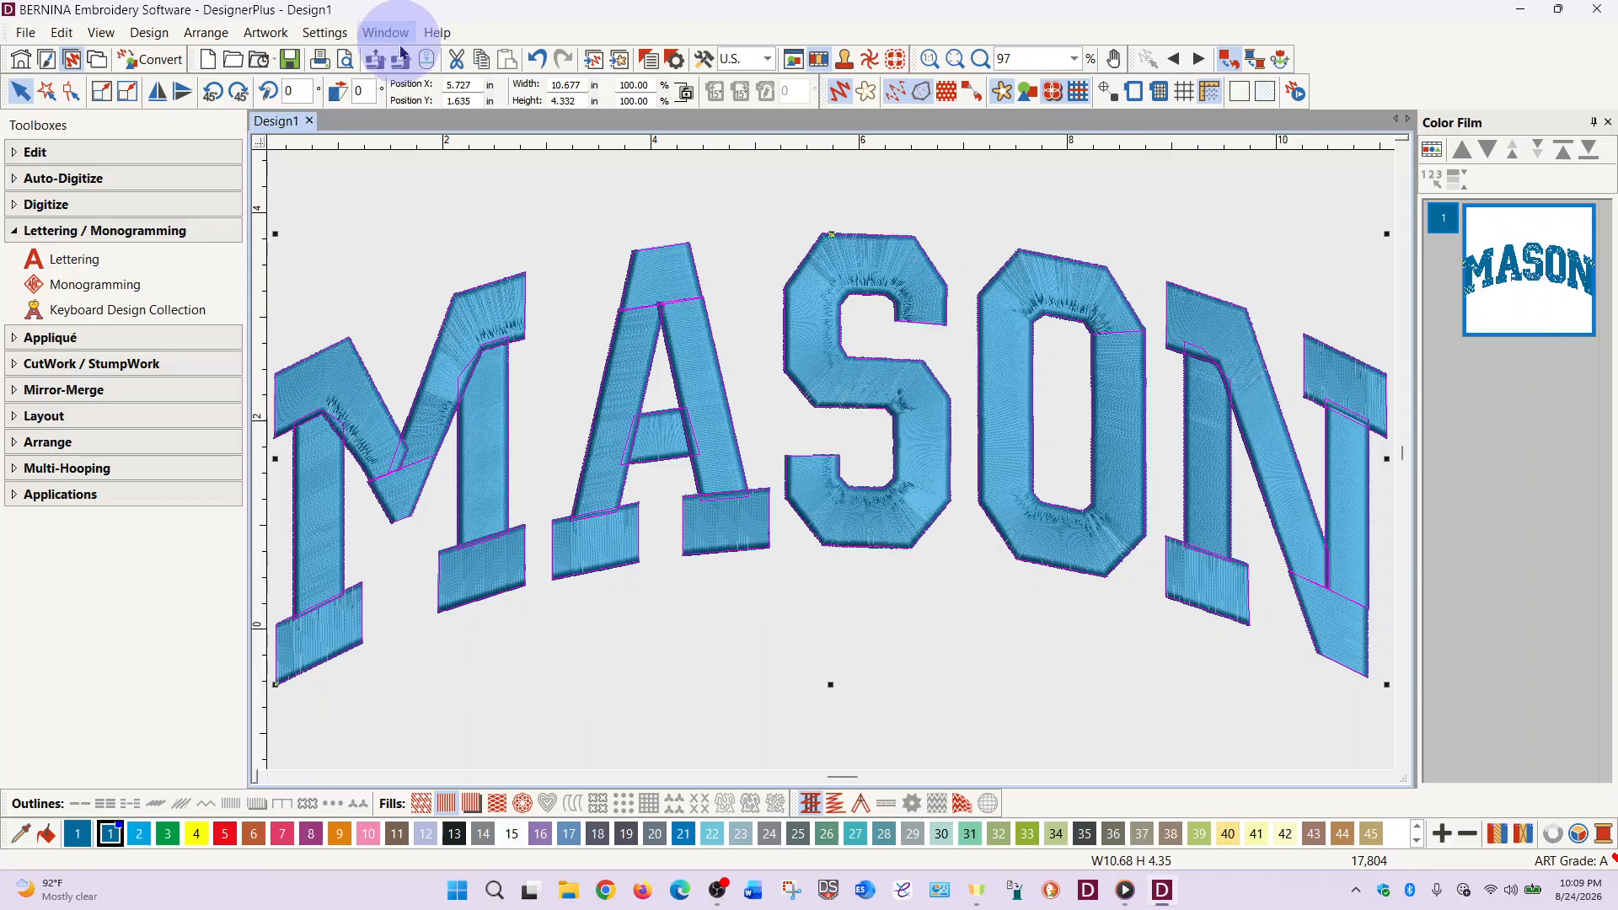
left_click(72, 93)
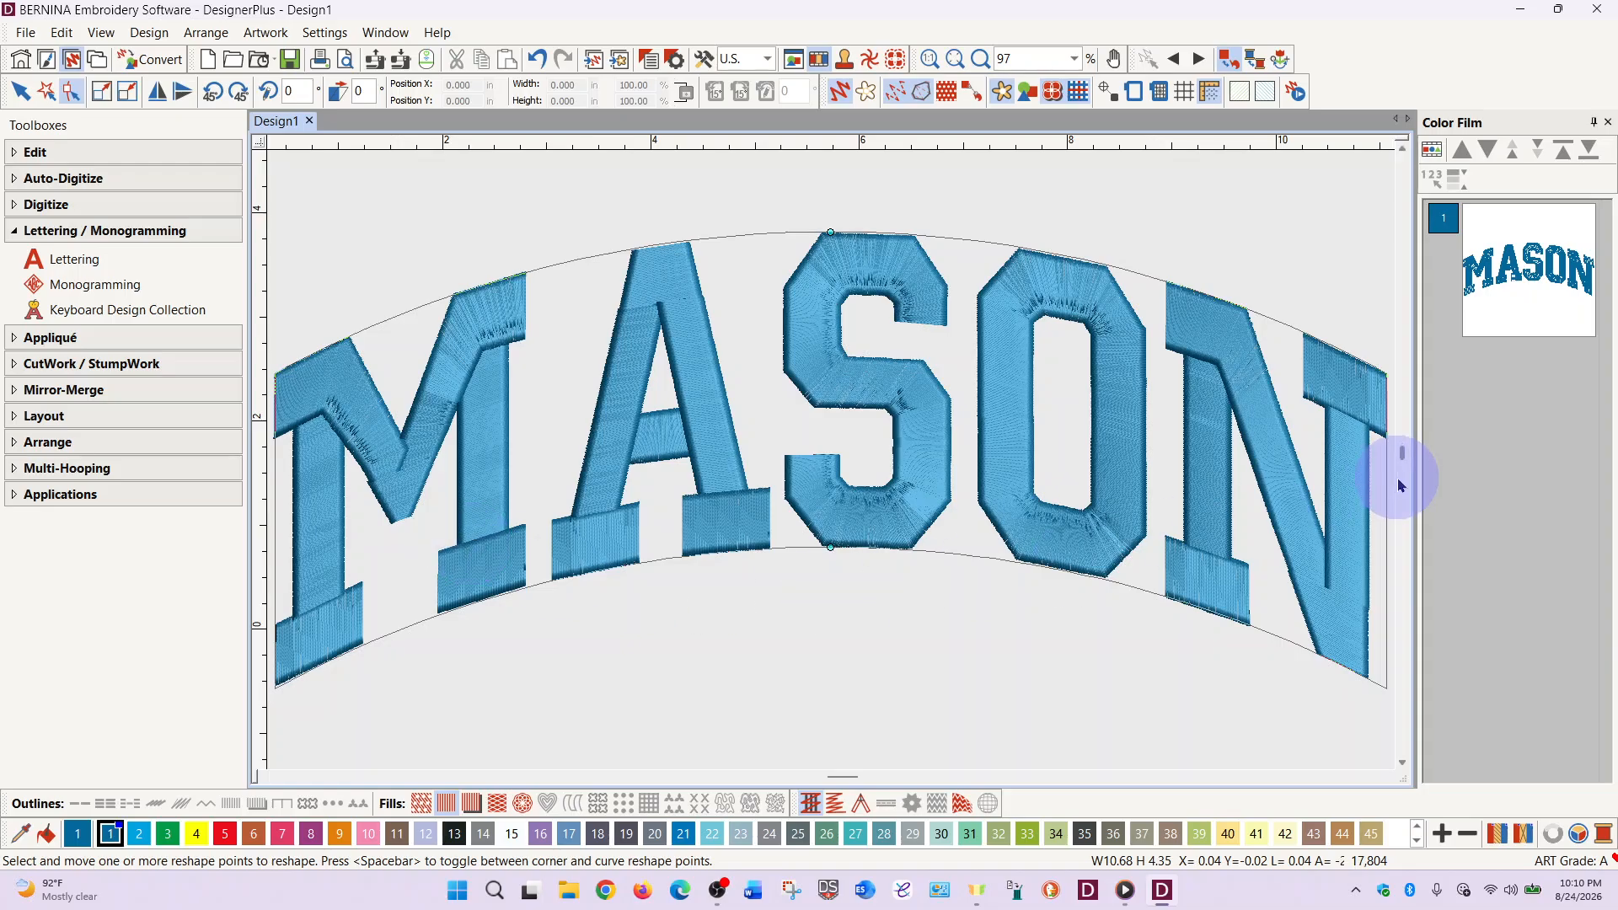
- Create Single object outlines around the lettering in color 5400 Isacord 40, using common outlines for overlaps and no offset outlines
left_click(1544, 313)
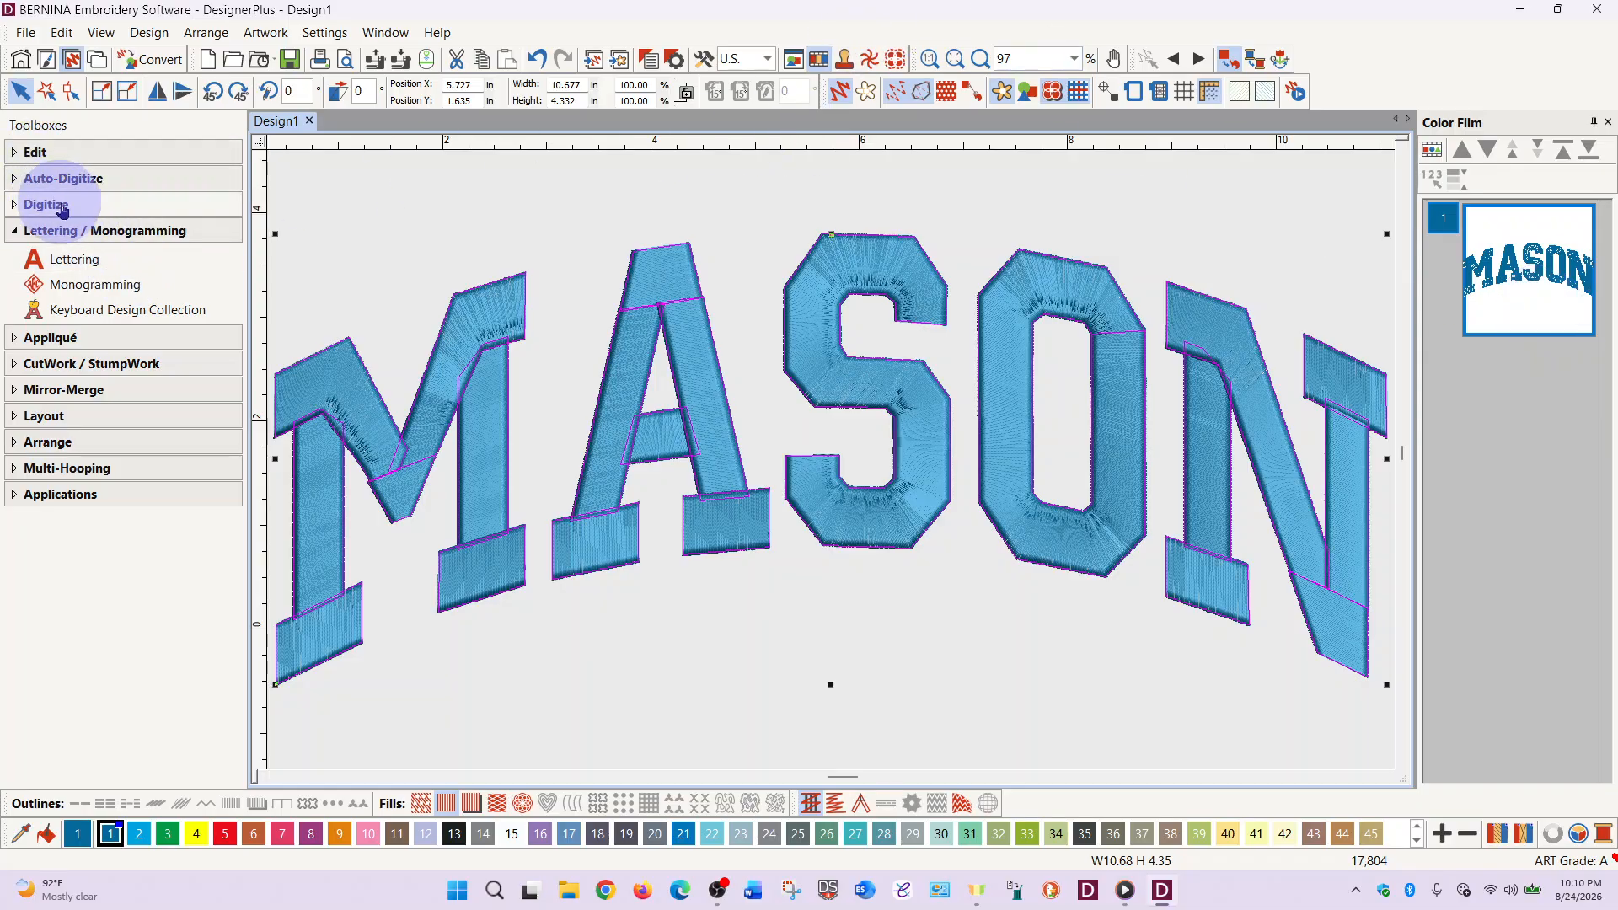
left_click(29, 154)
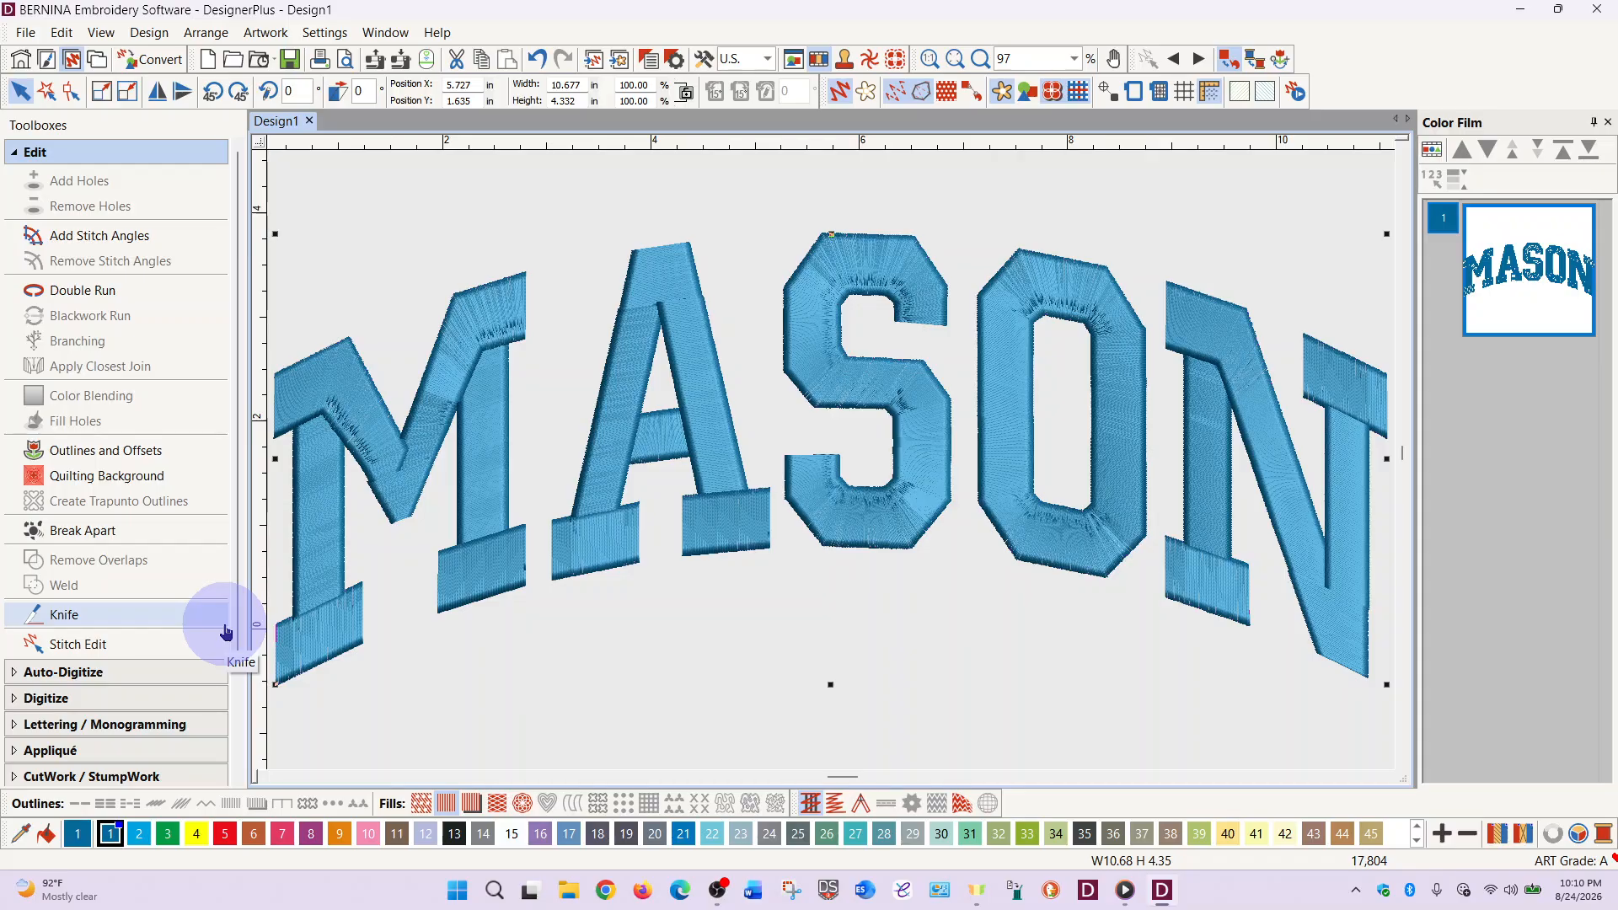
left_click(73, 455)
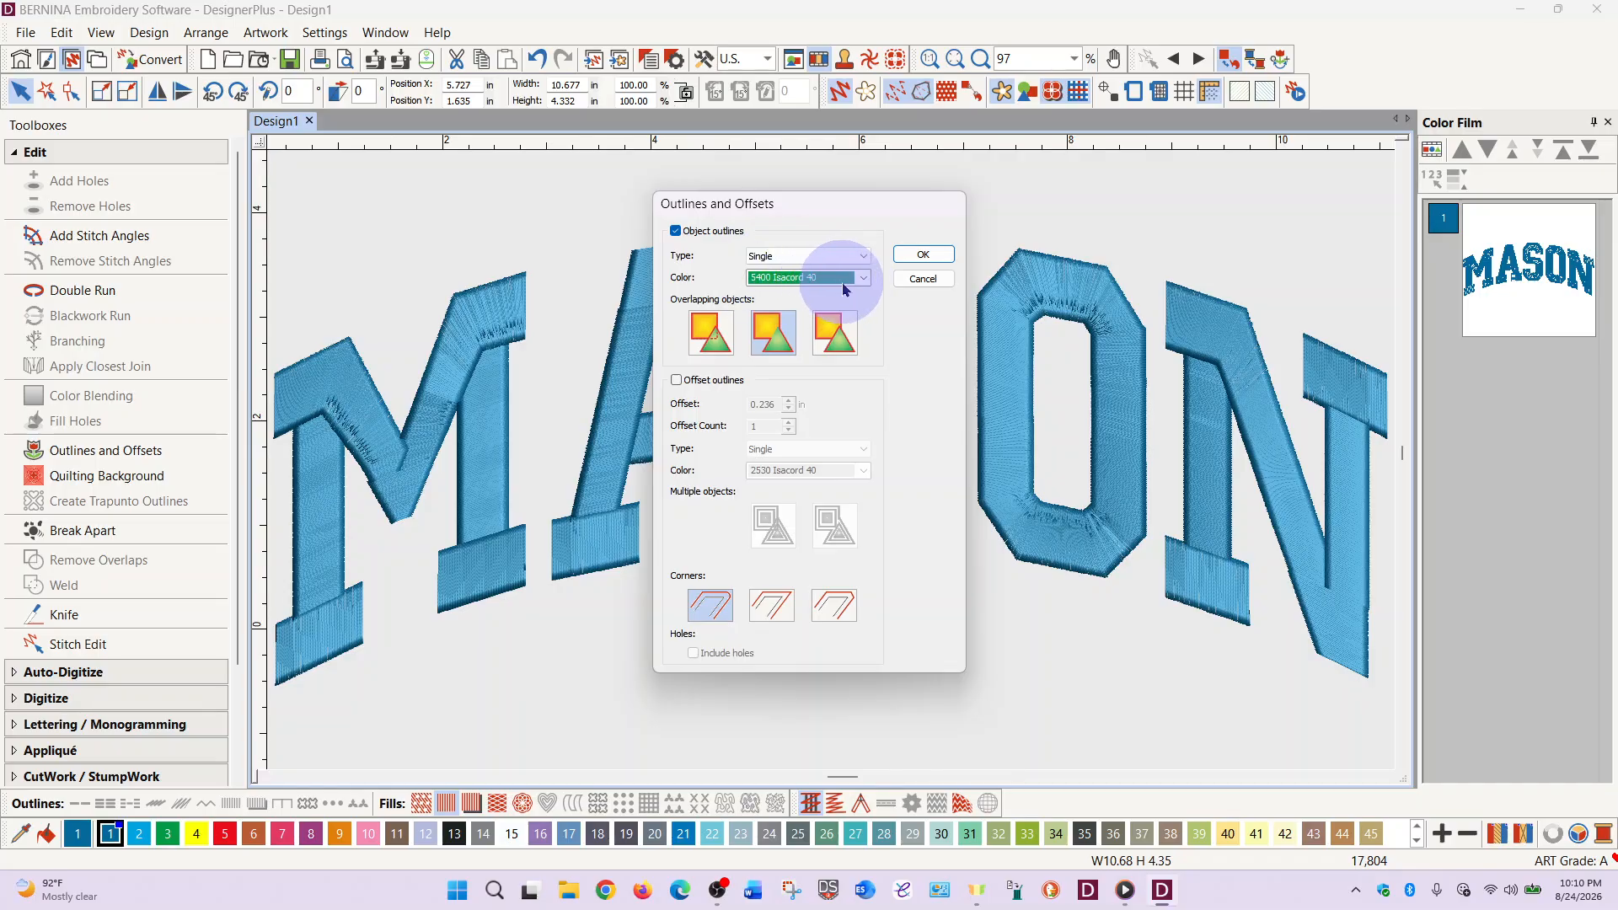
left_click(775, 333)
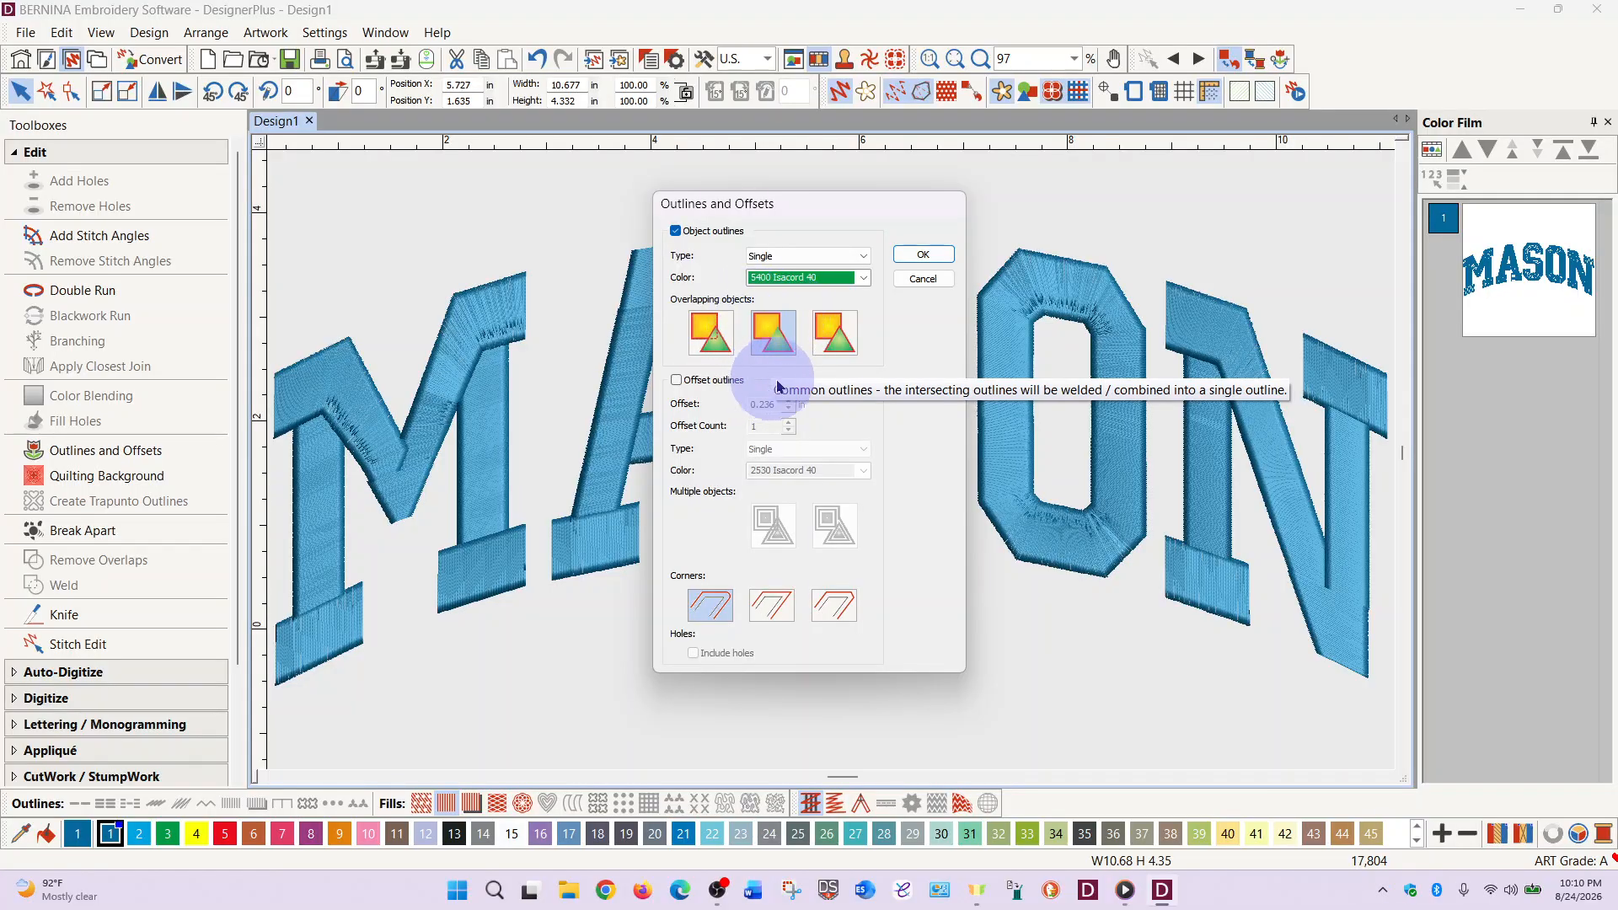
left_click(924, 254)
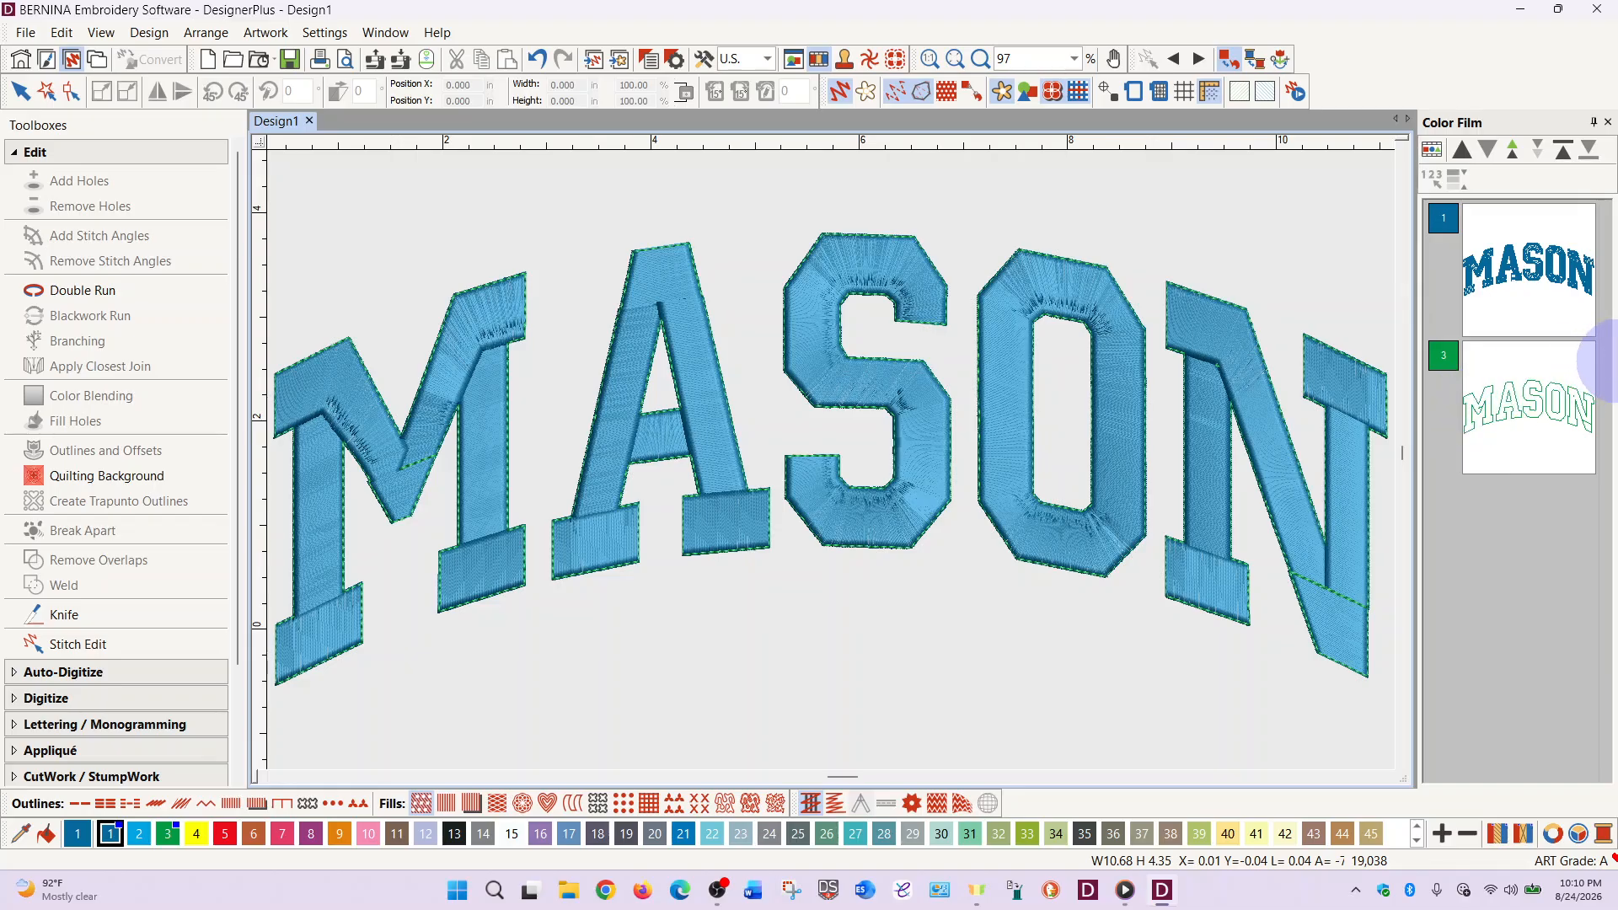
- Hide the blue filled lettering and delete the tiny stray outline fragment inside the upper part of the N
left_click(1544, 309)
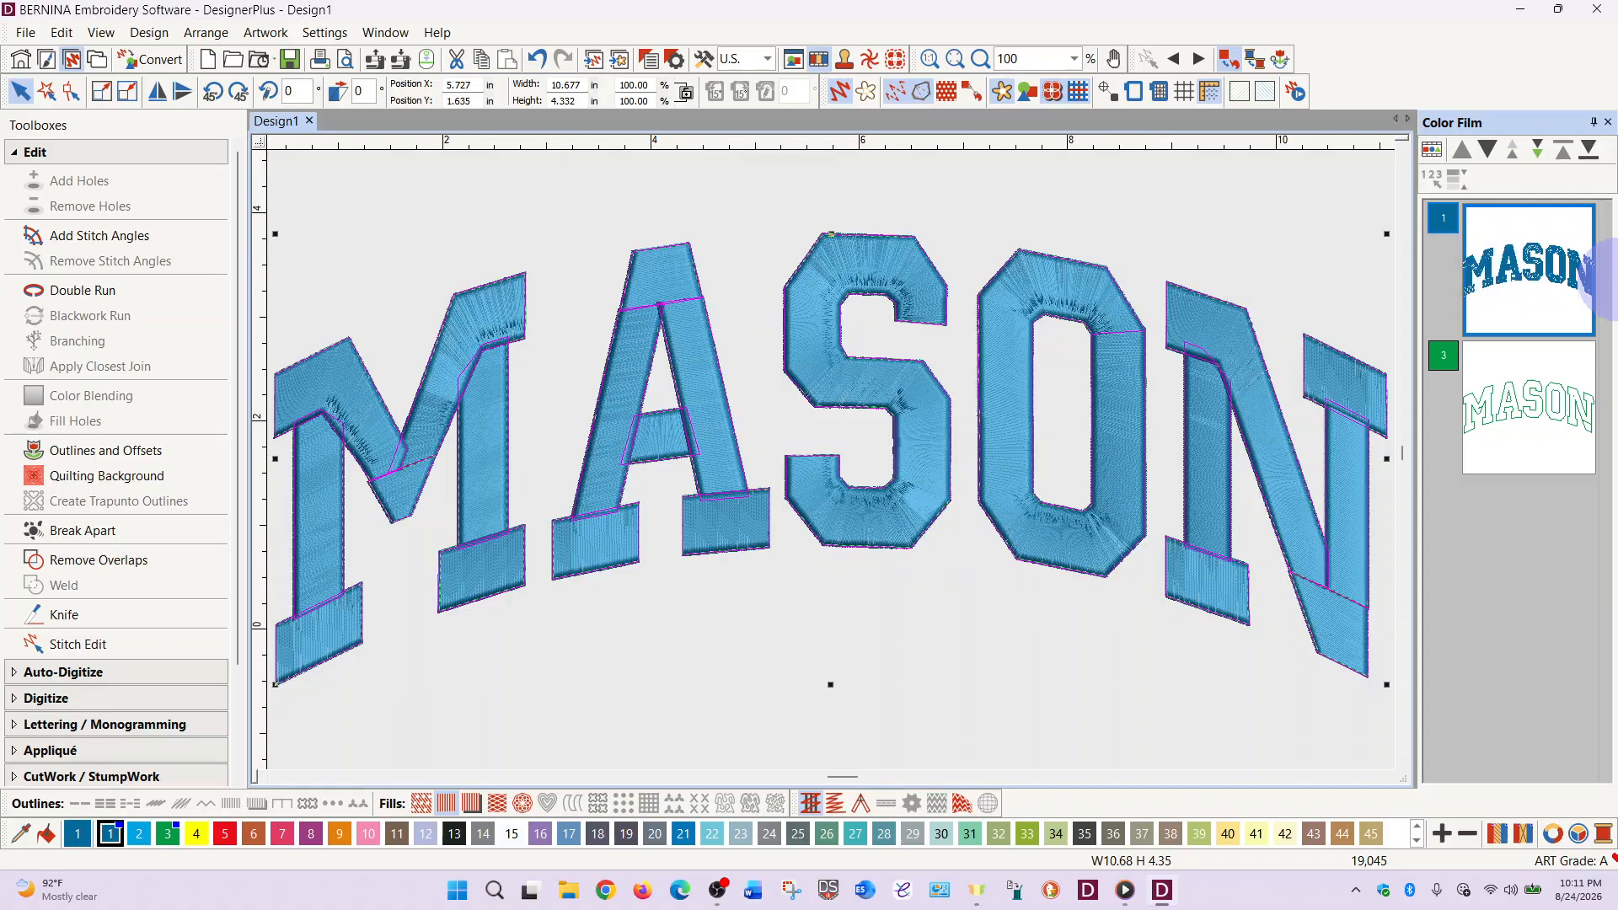
right_click(1536, 281)
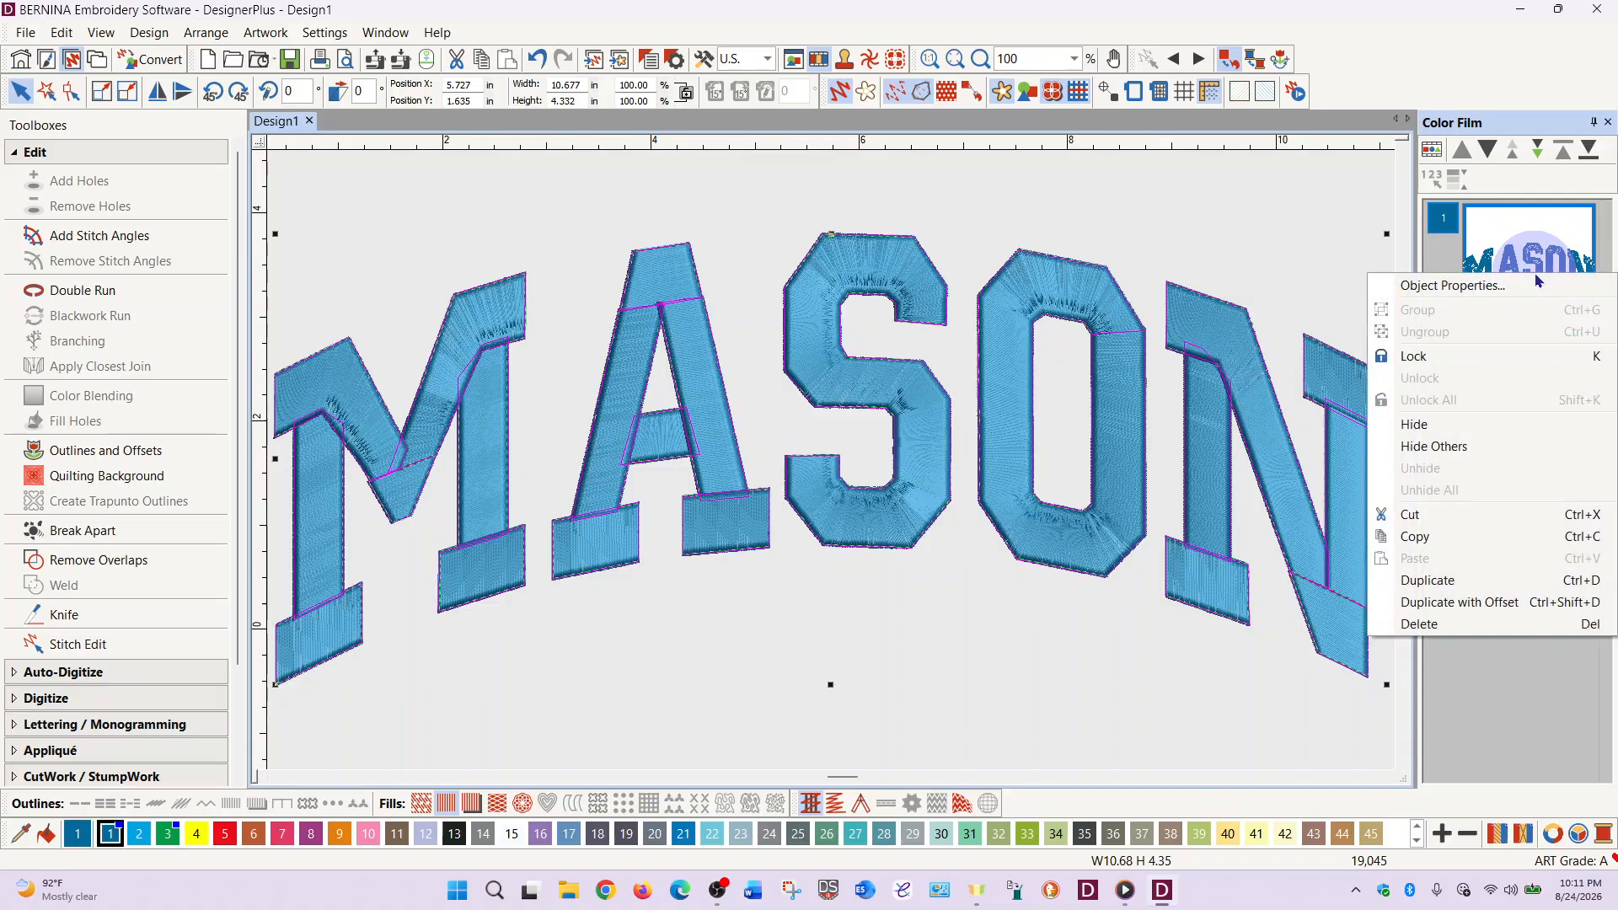
left_click(1403, 425)
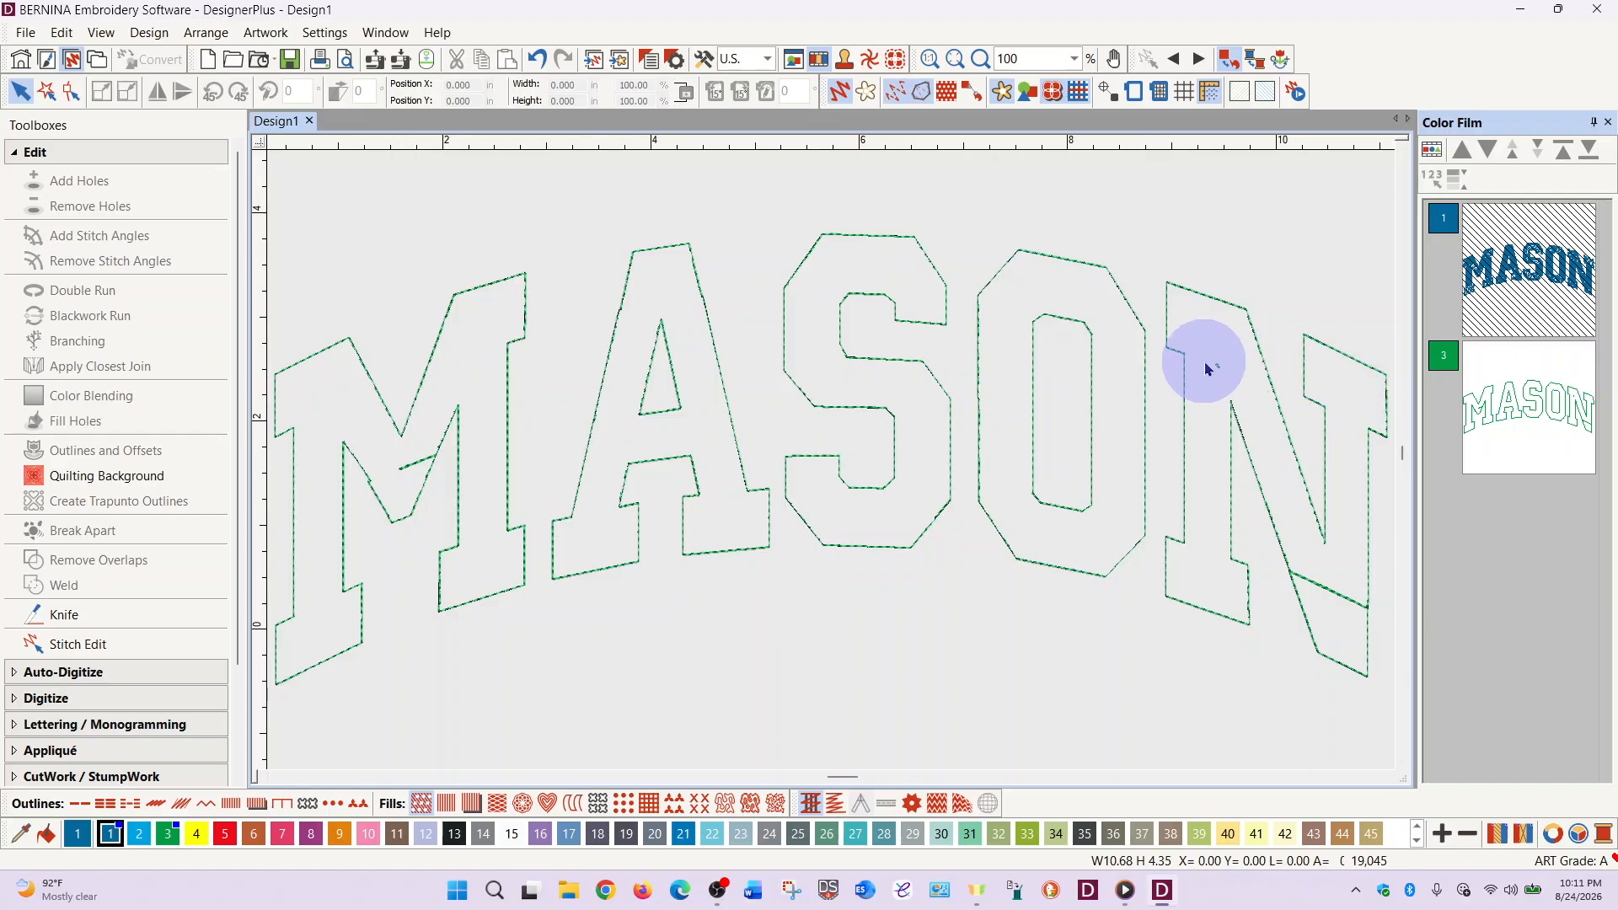
left_click(1239, 385)
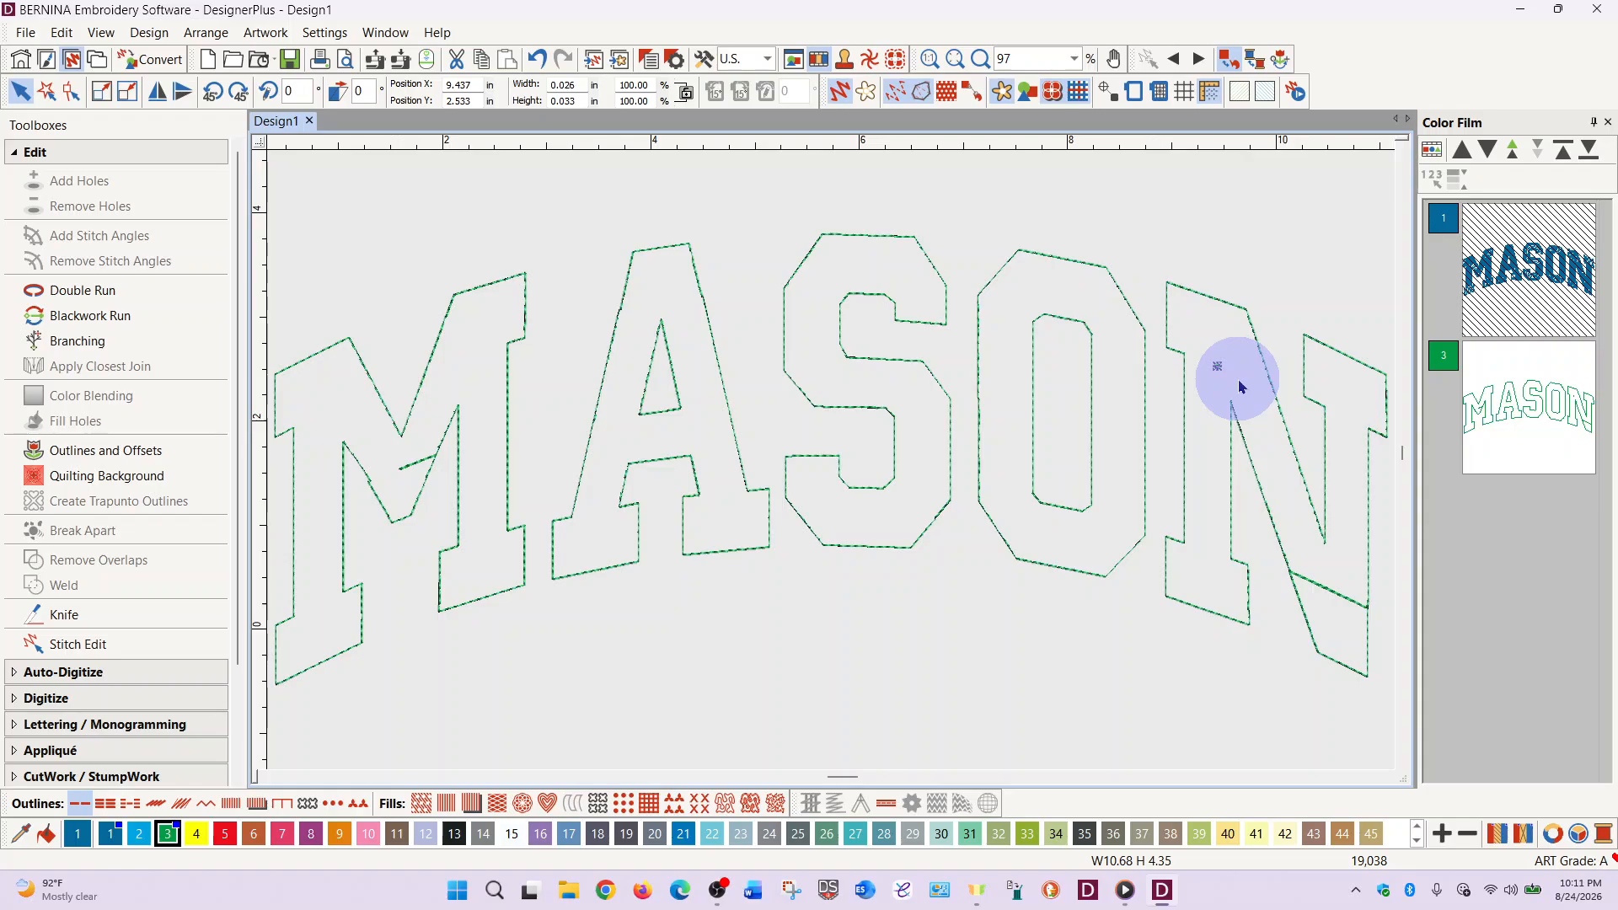
key("Delete")
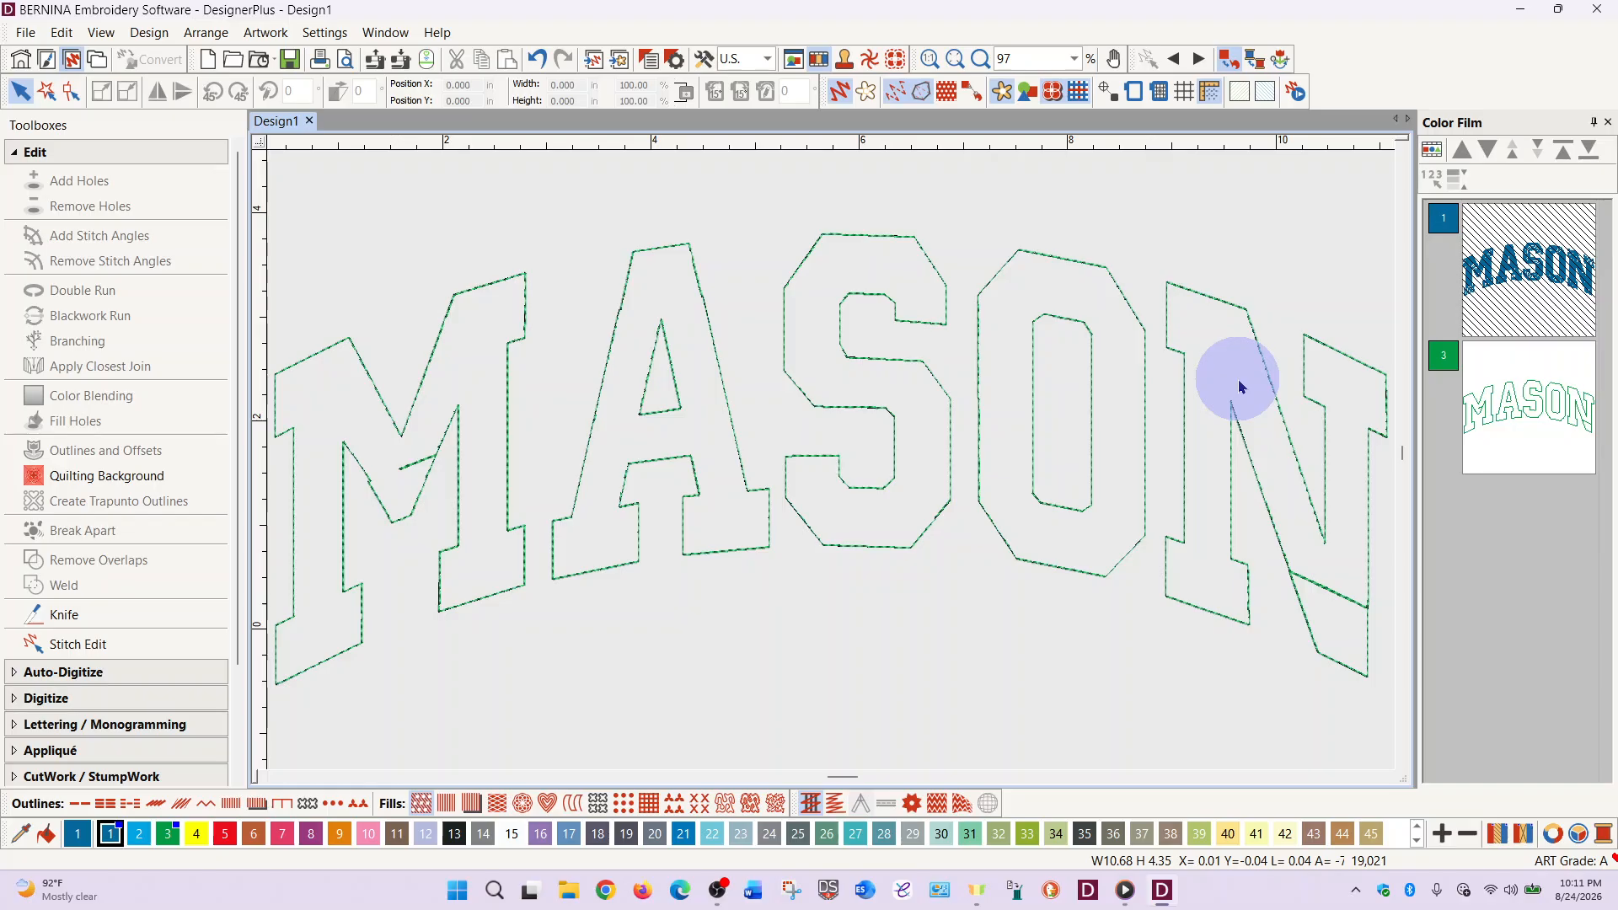
- Convert the green outline of the N into a solid stitch-filled shape
left_click(1349, 605)
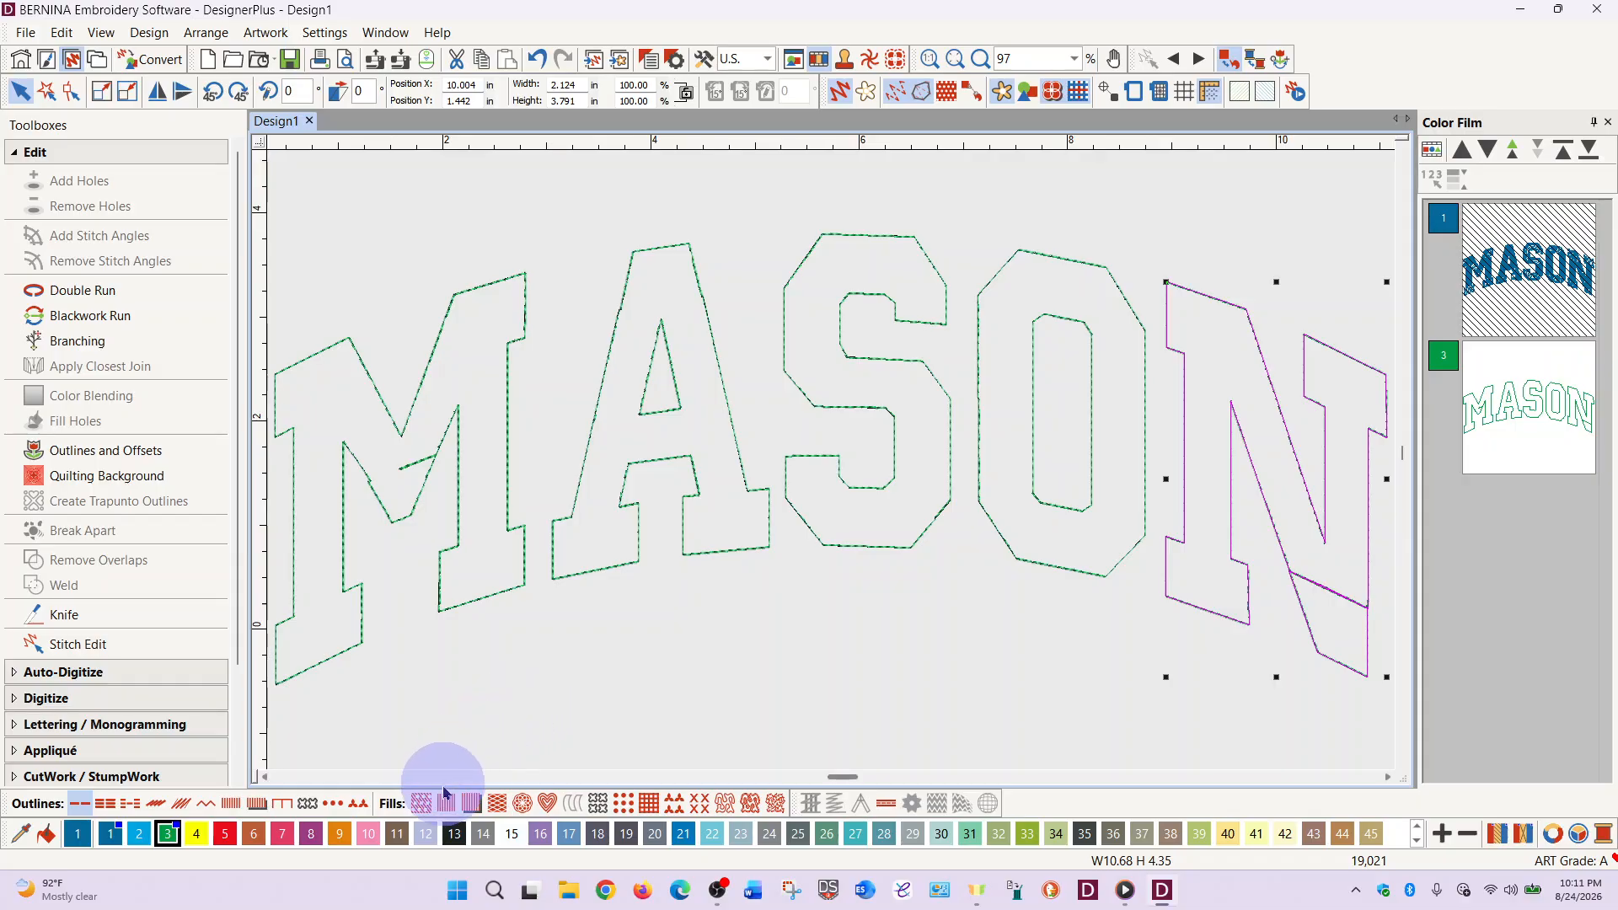
left_click(423, 804)
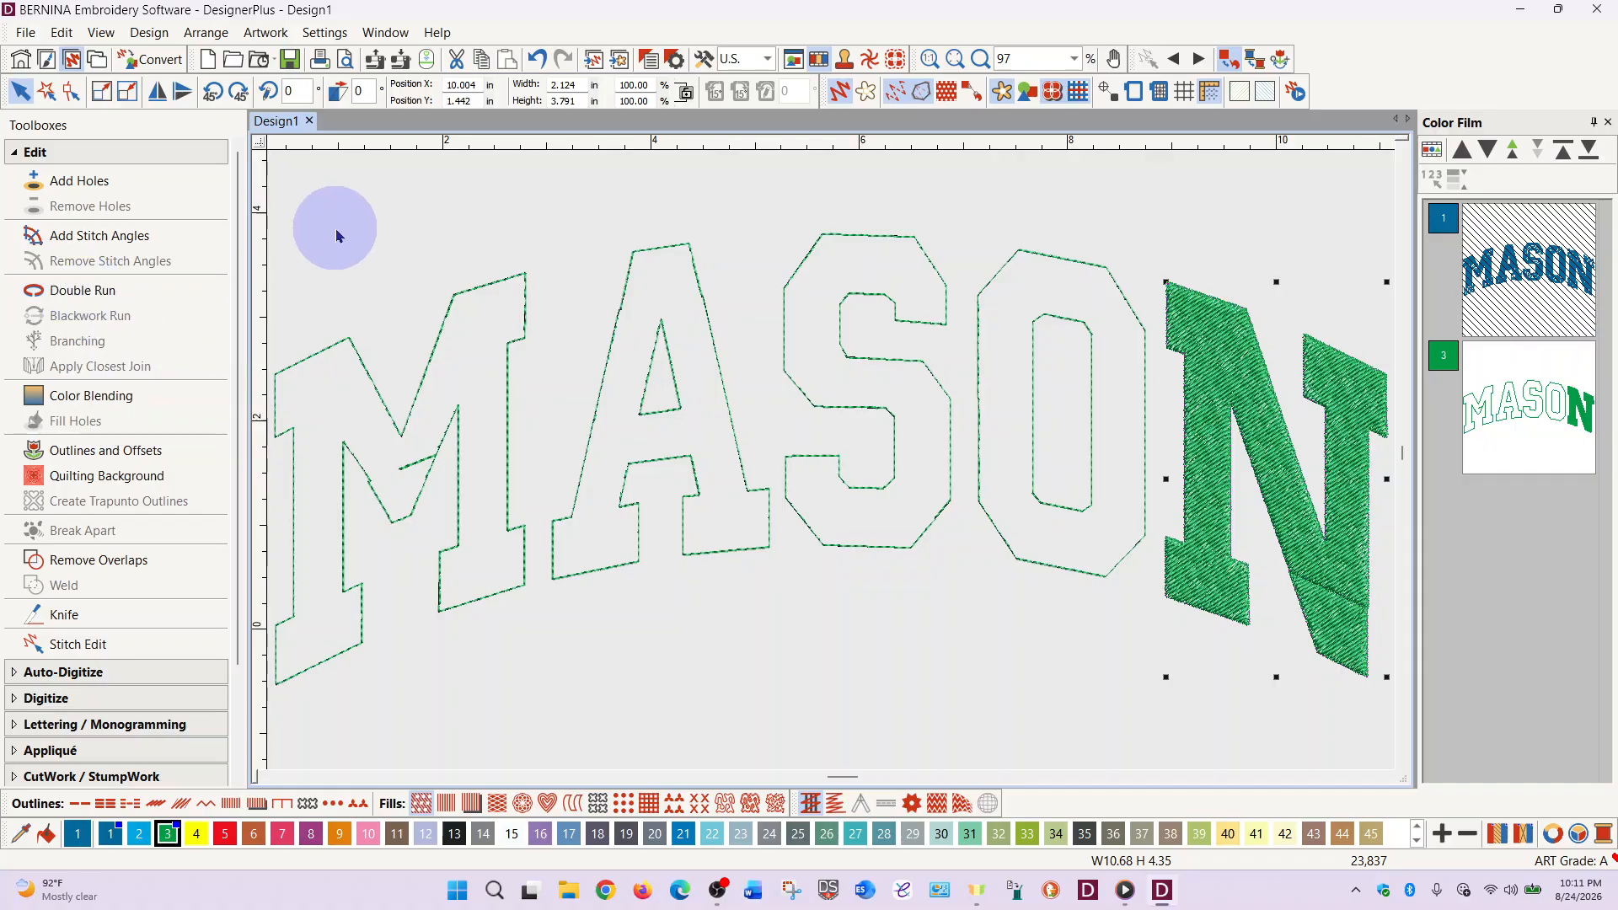
left_click(122, 568)
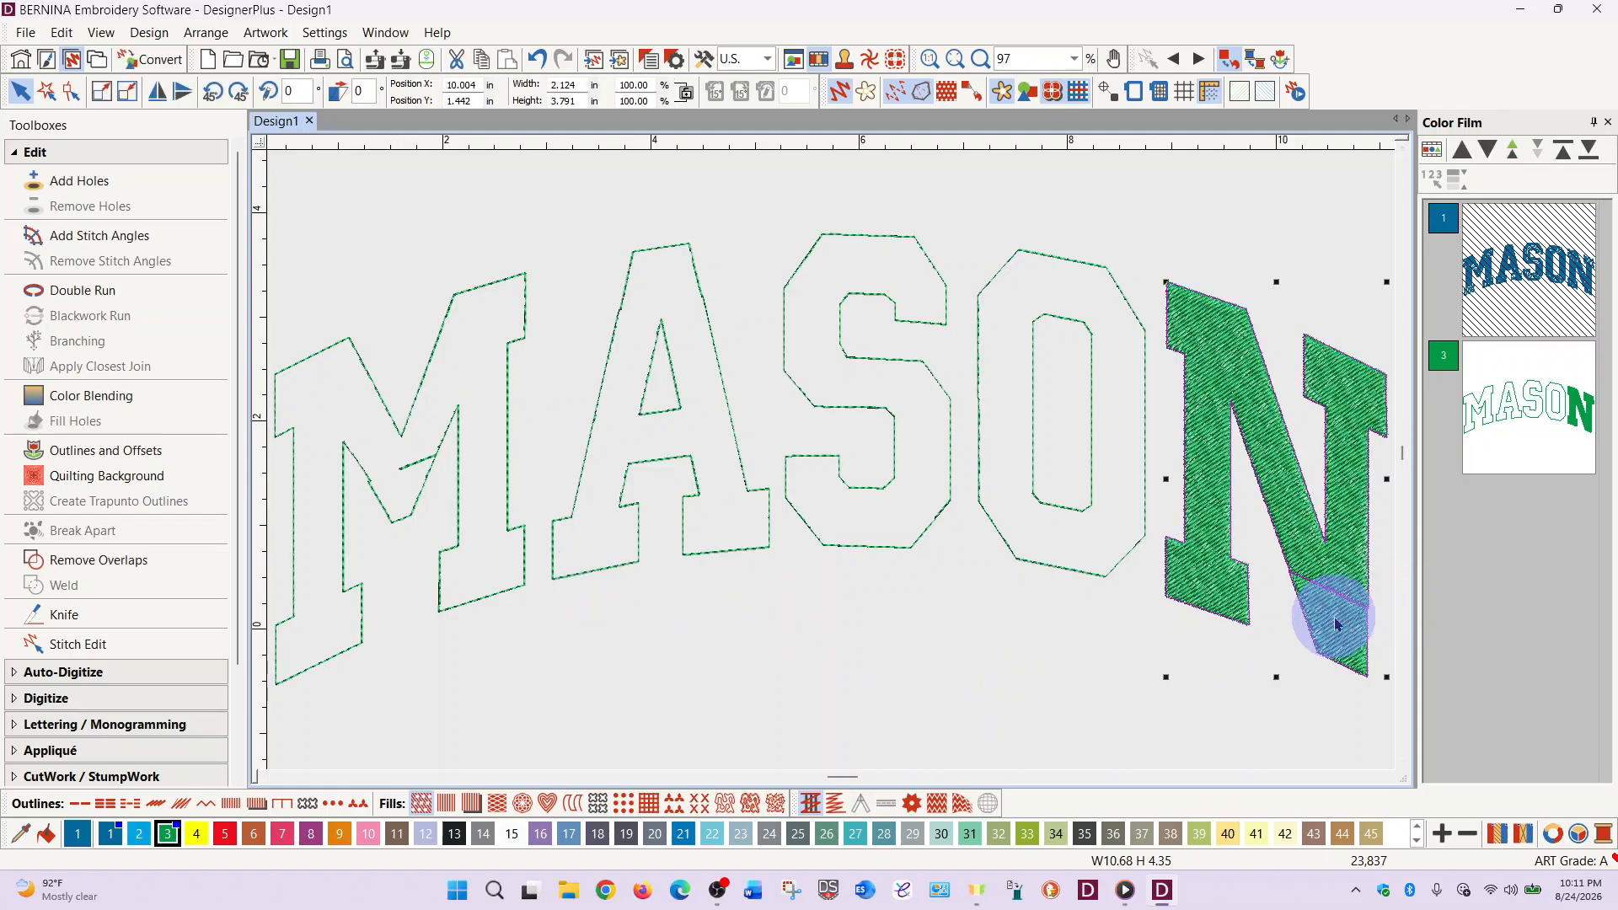
- Reshape the filled N by deleting the extra points that form the internal line across its lower diagonal corner
key("h")
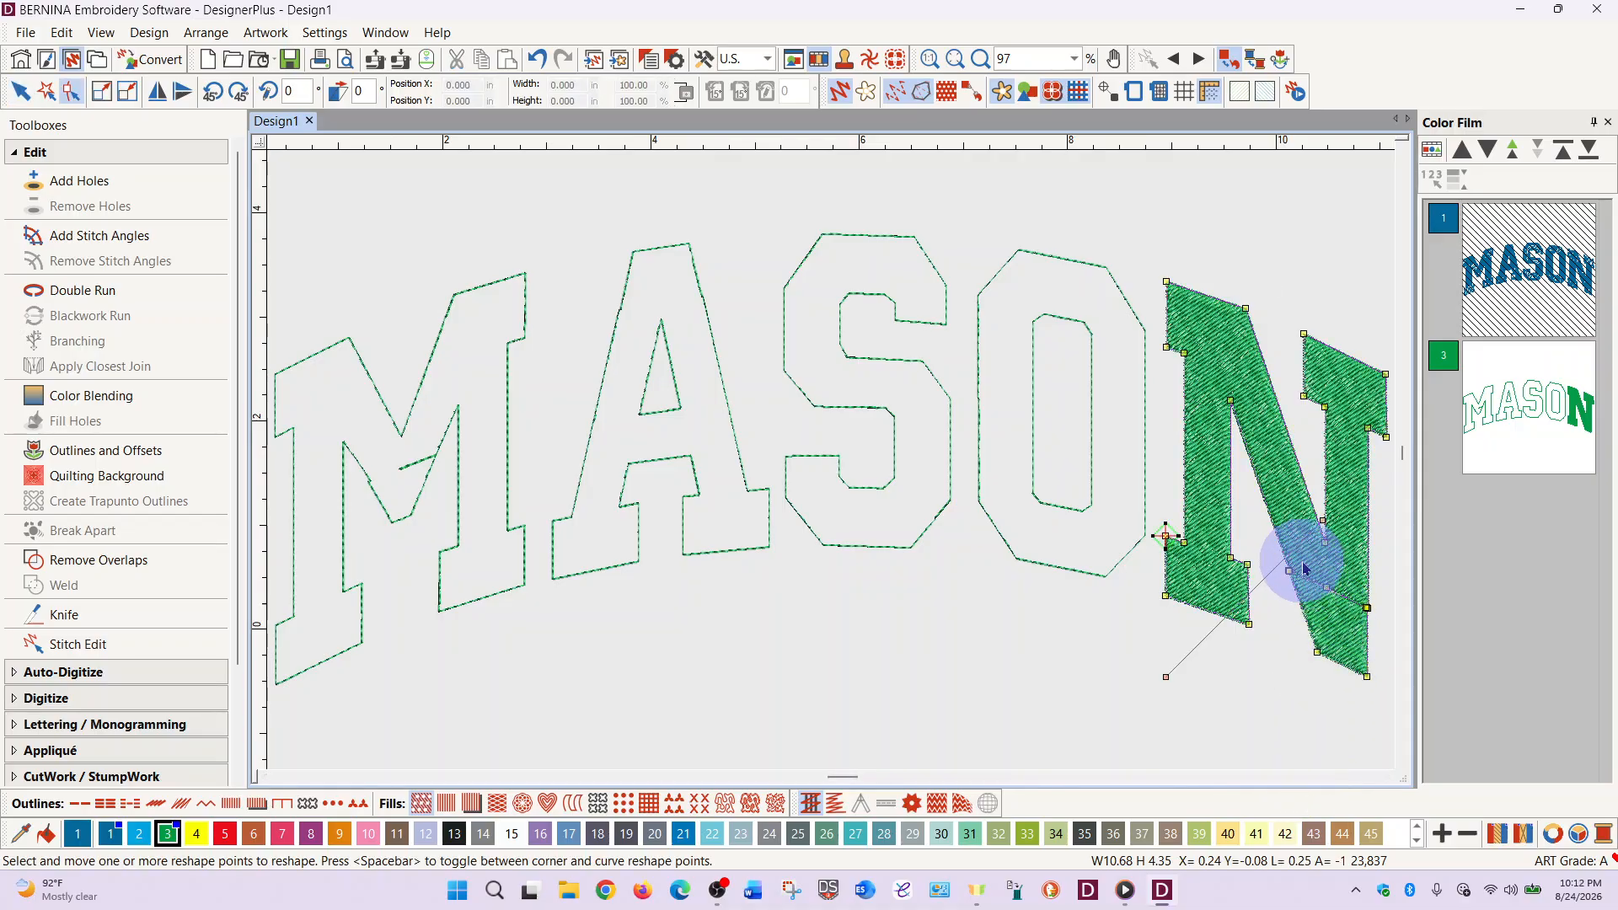
scroll(1339, 604, "up", 1)
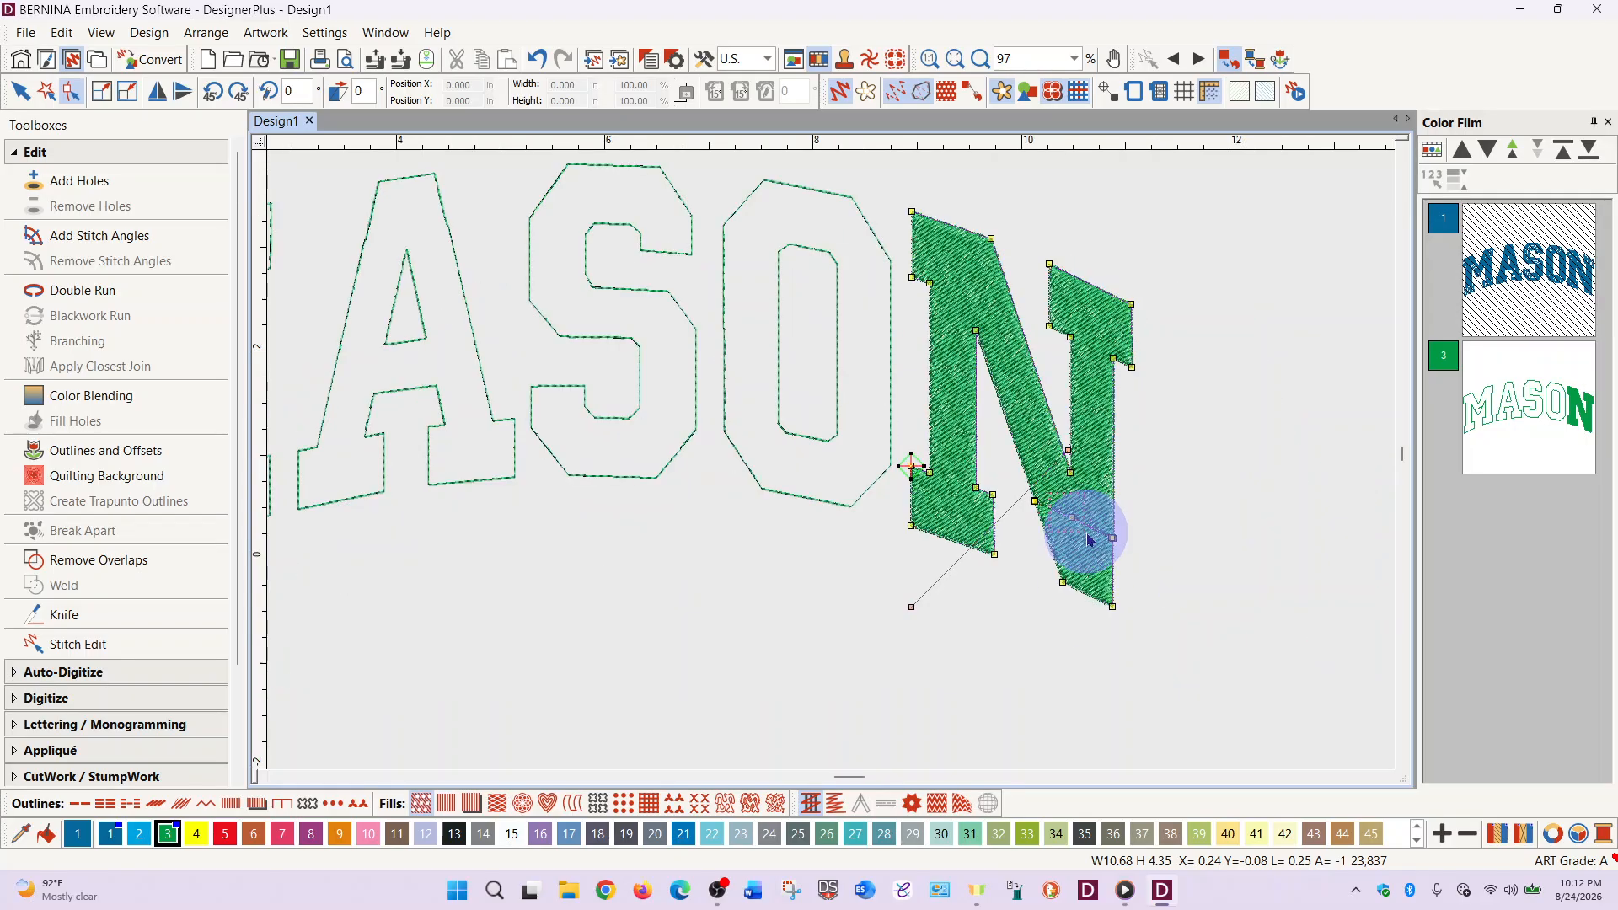
left_click(1081, 536)
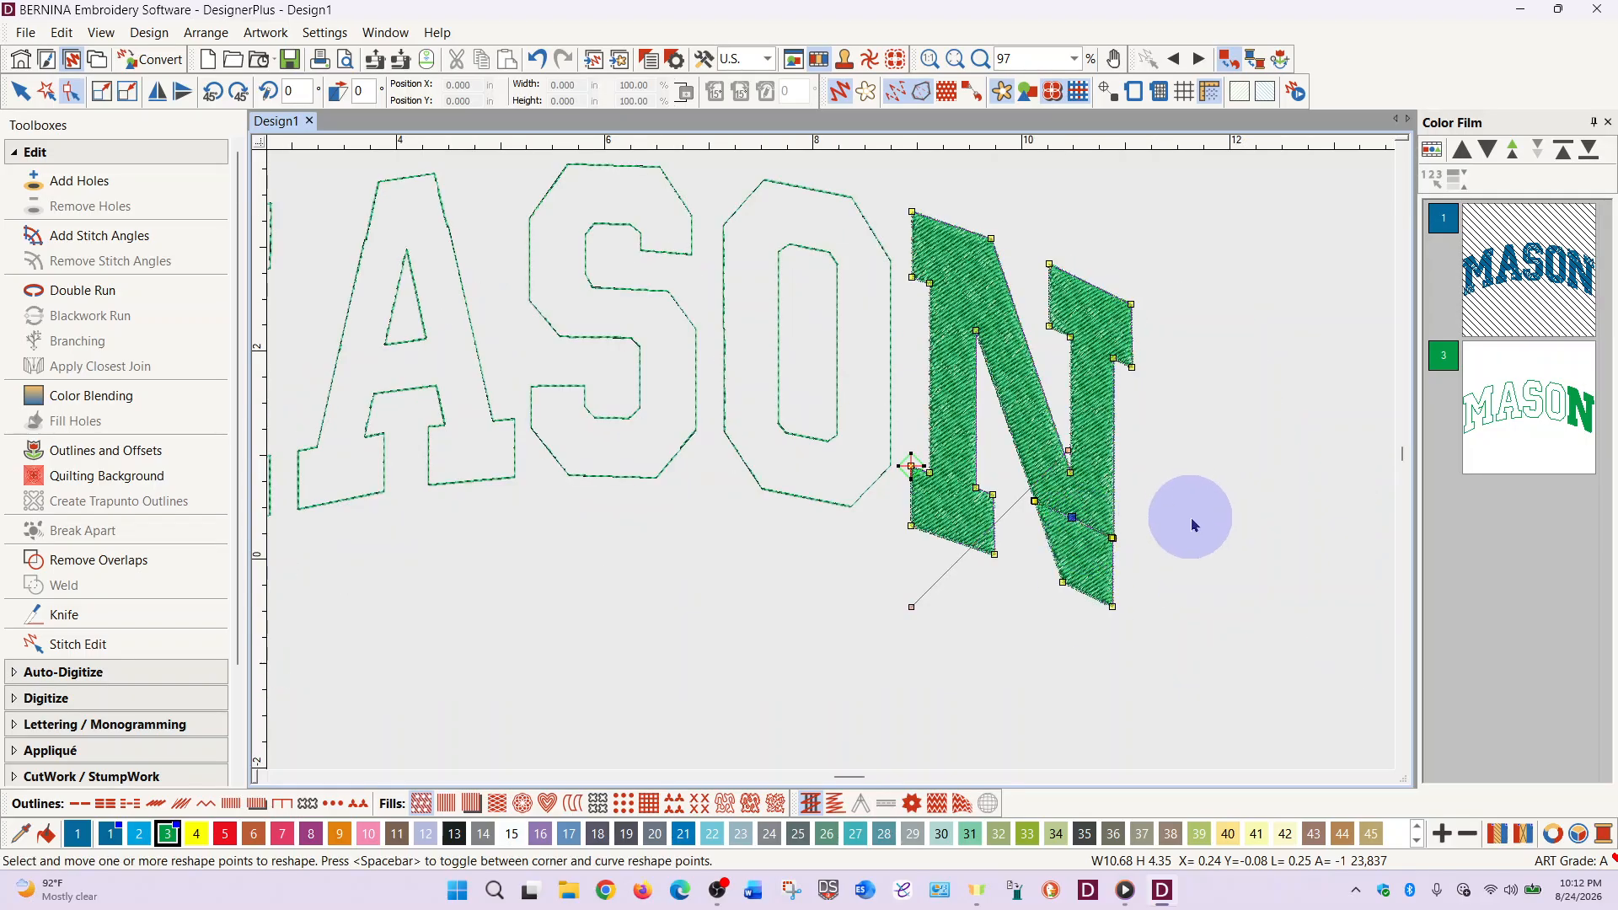
key("Delete")
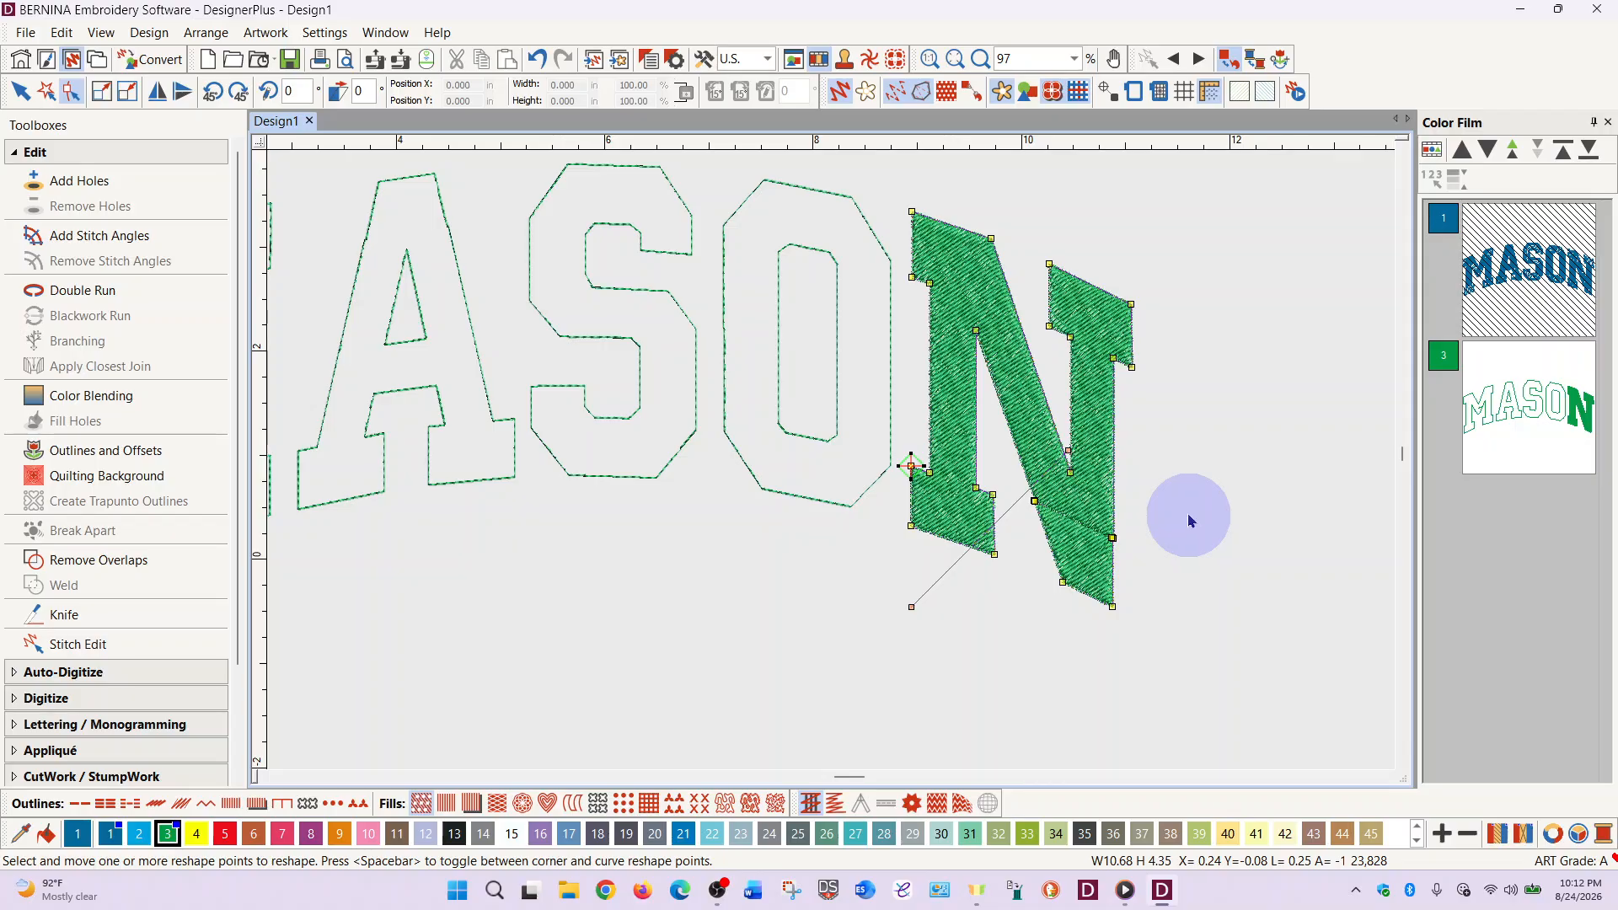
left_click_drag(1154, 562, 1097, 531)
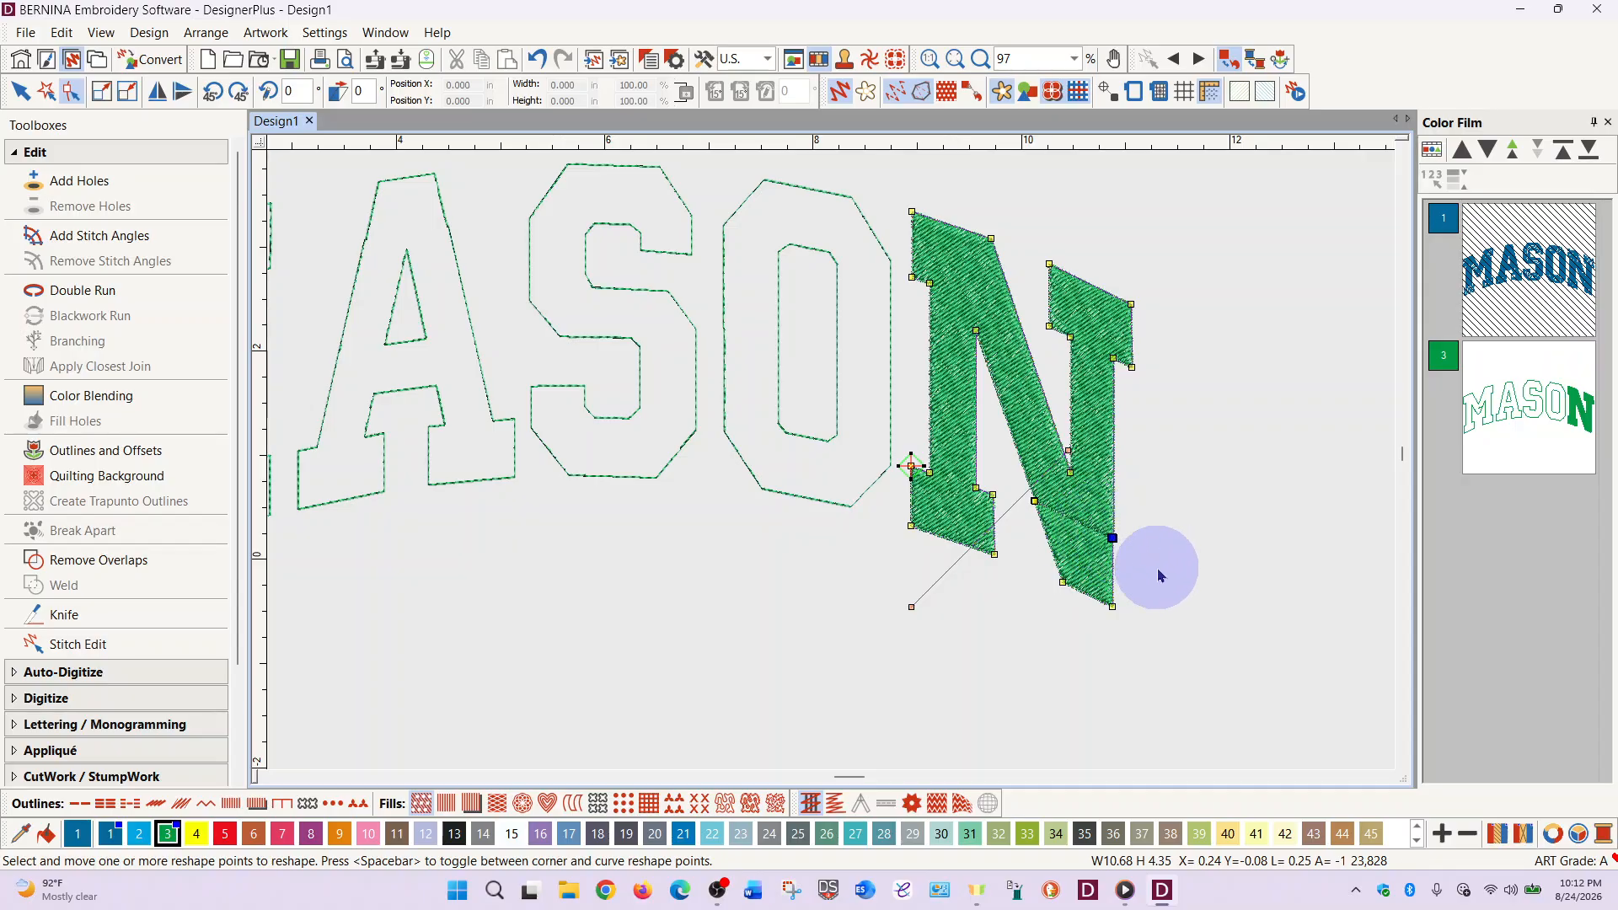
key("Delete")
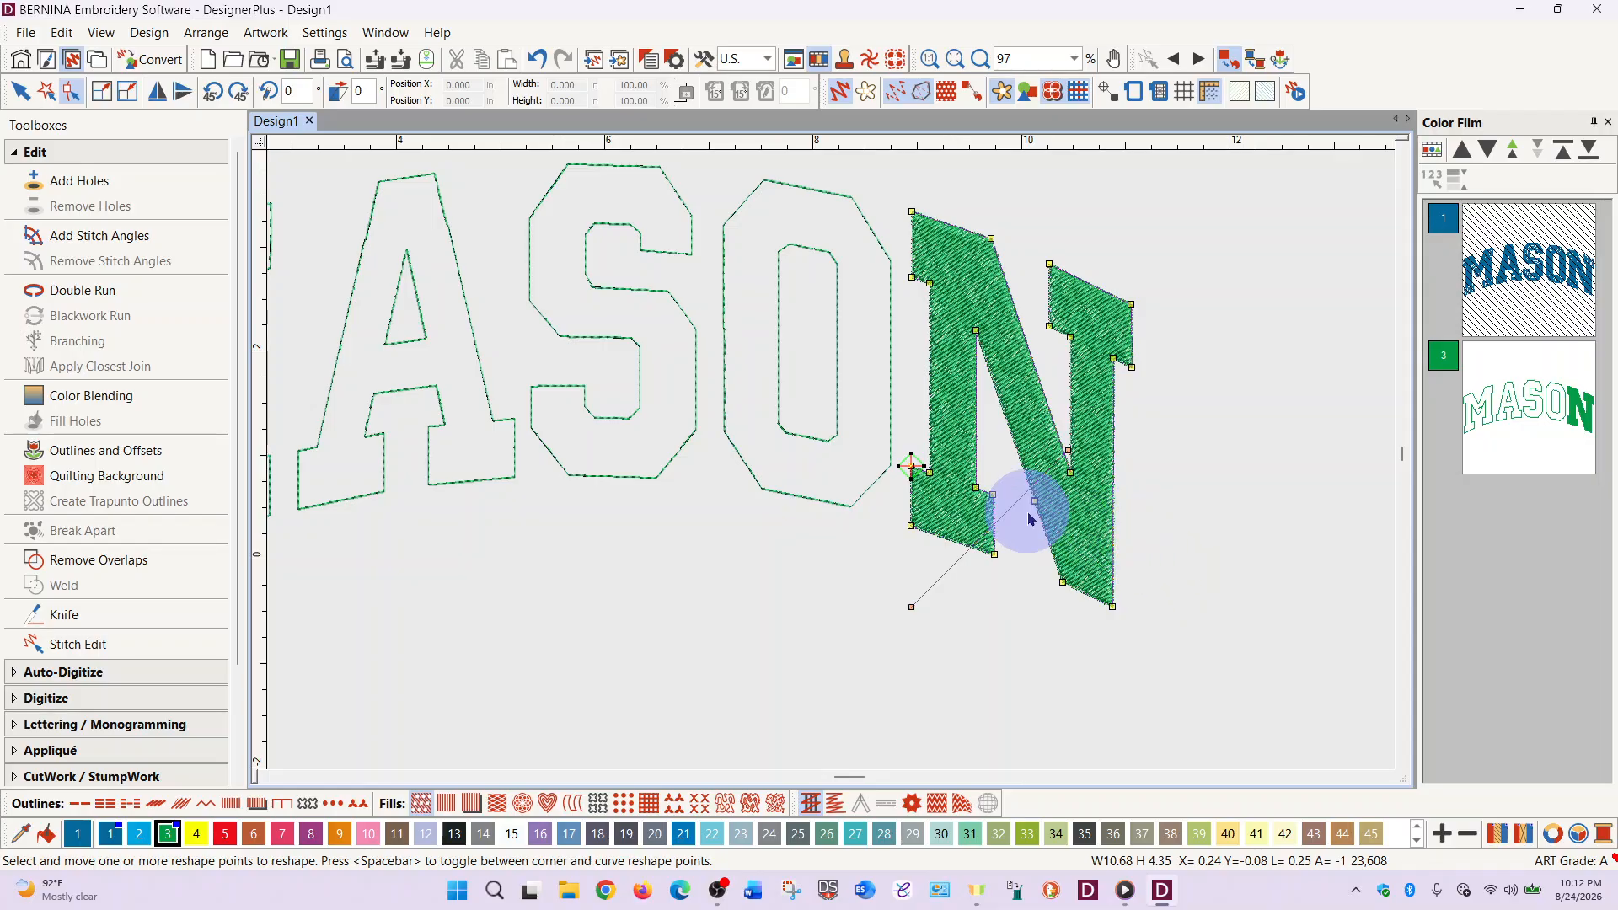
- Delete the remaining extra point on the N's diagonal and convert the filled N back to a Single outline
left_click_drag(1007, 472, 1050, 515)
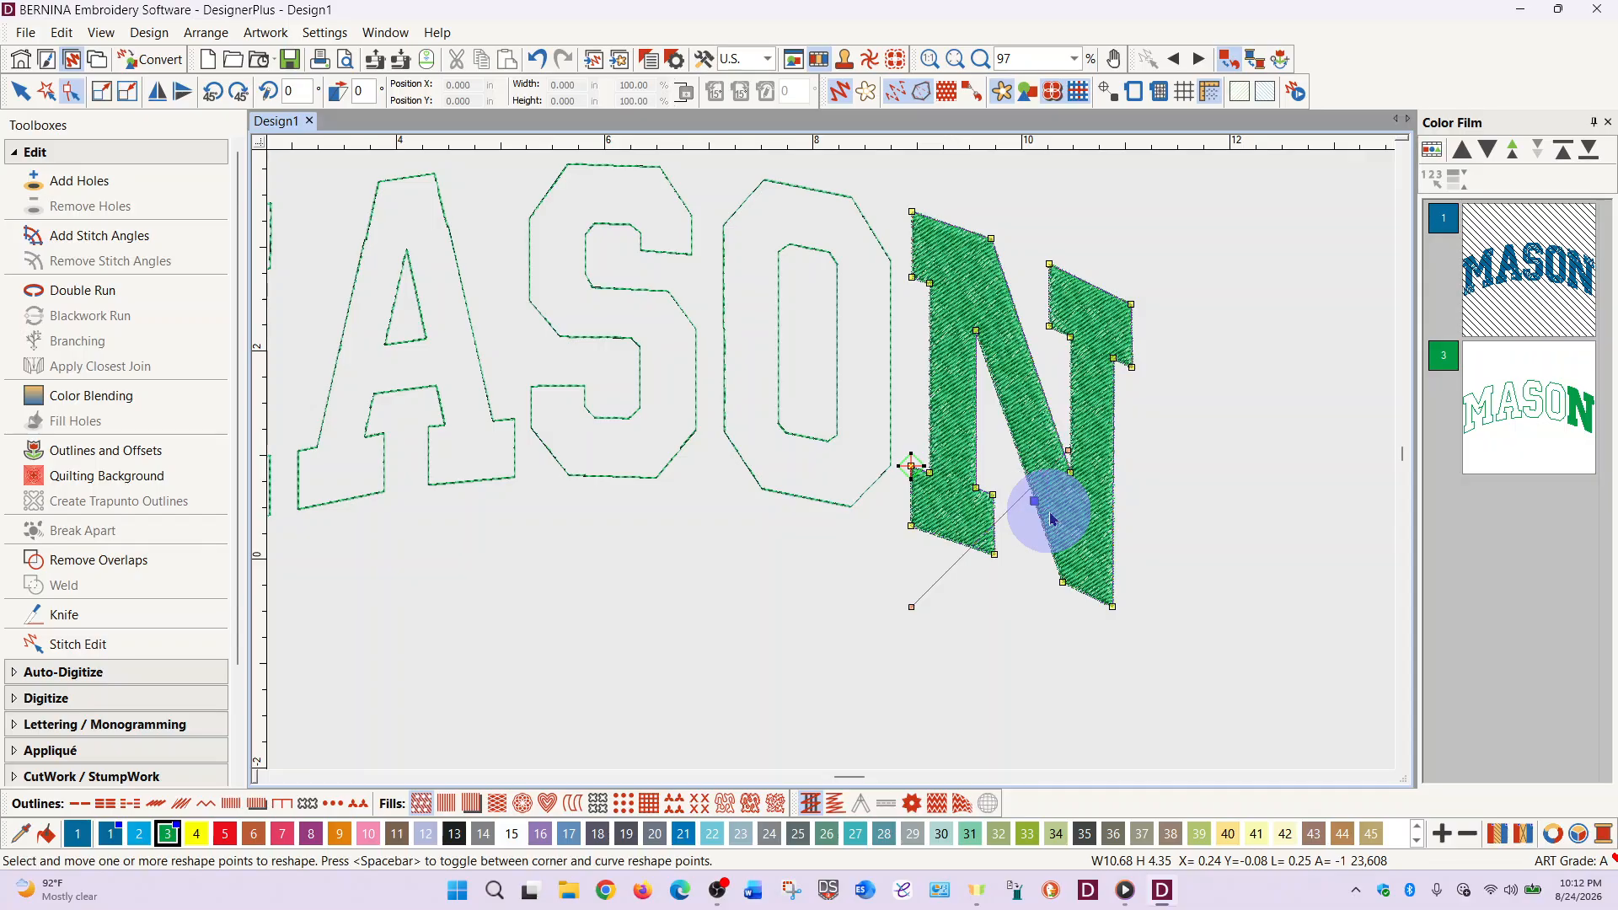
key("Delete")
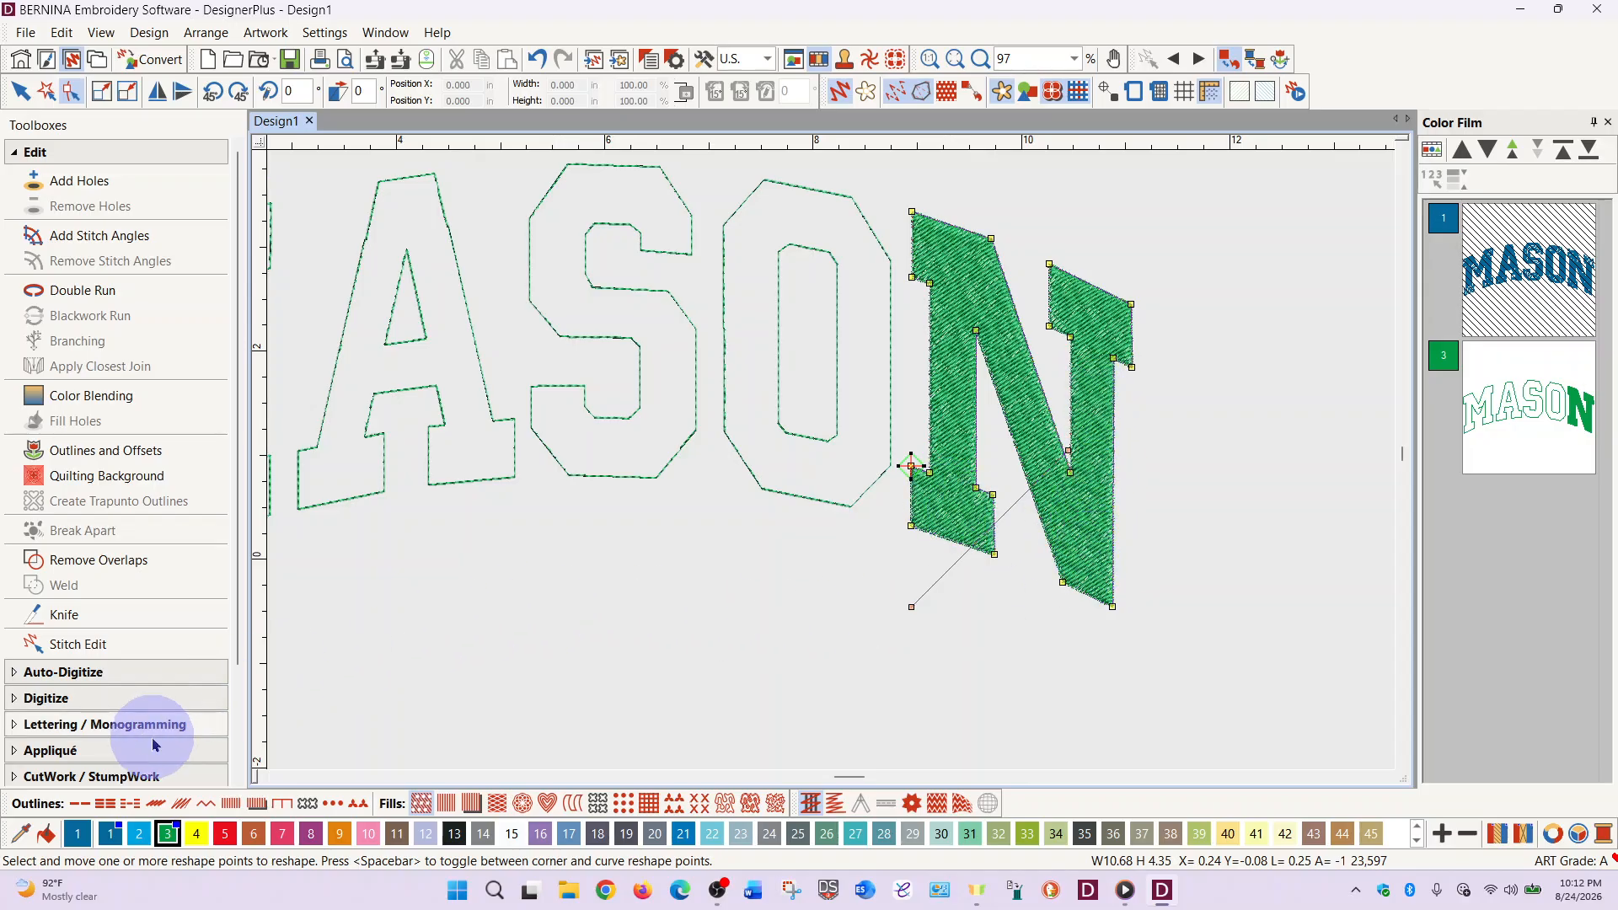
left_click(84, 805)
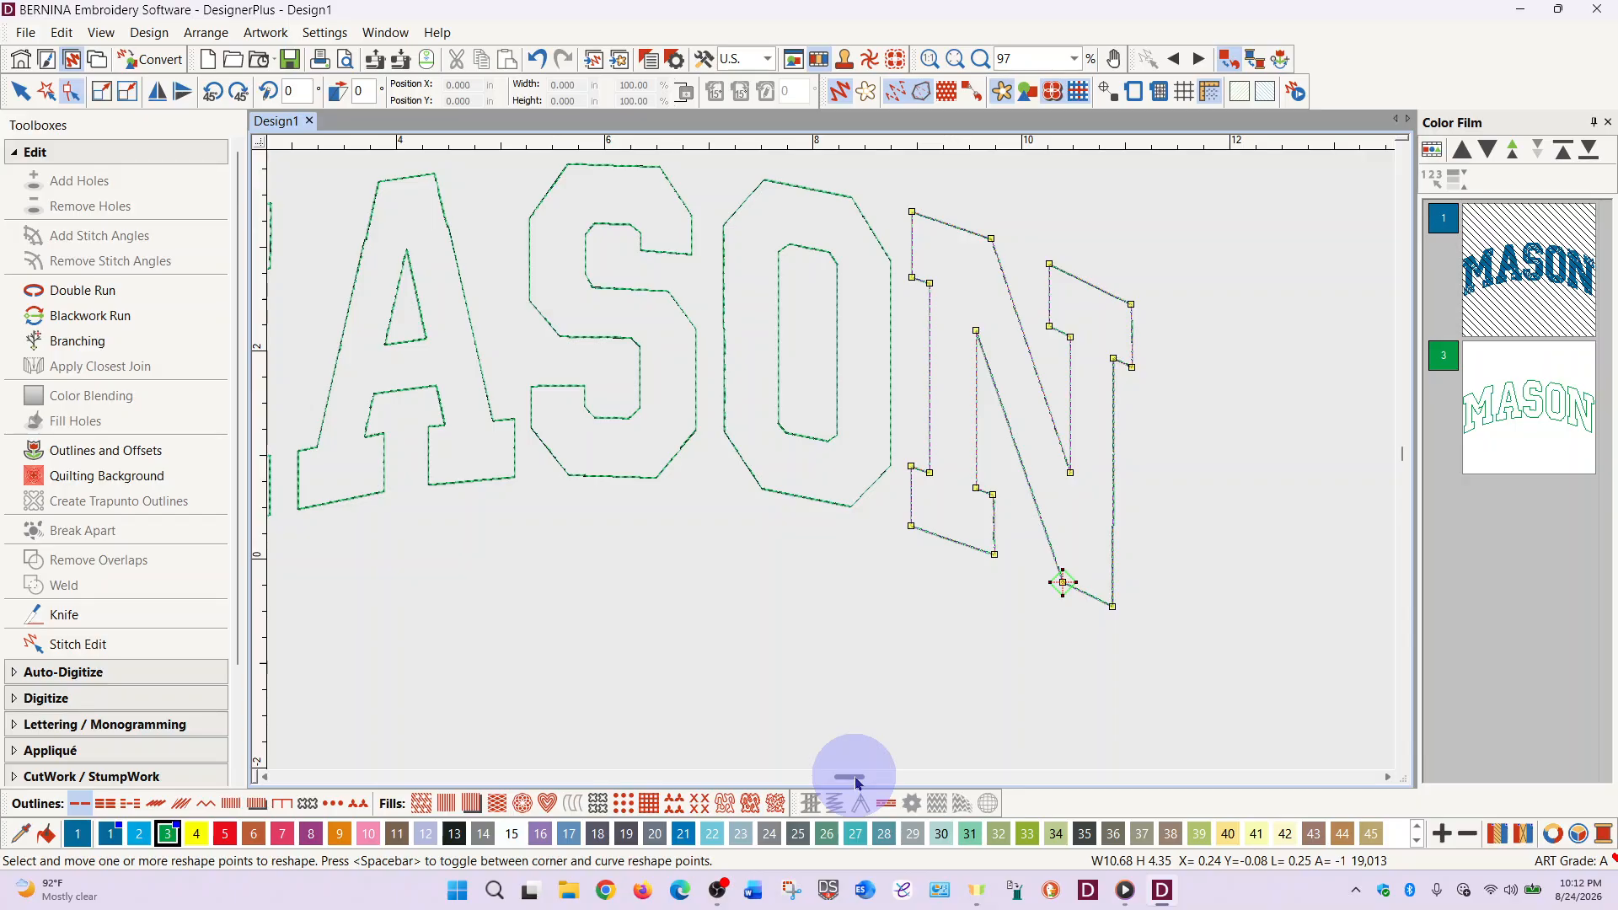
- Reshape the M outline by deleting the points of the stray line across its middle and the extra points on its inner left diagonal
left_click_drag(856, 780, 843, 782)
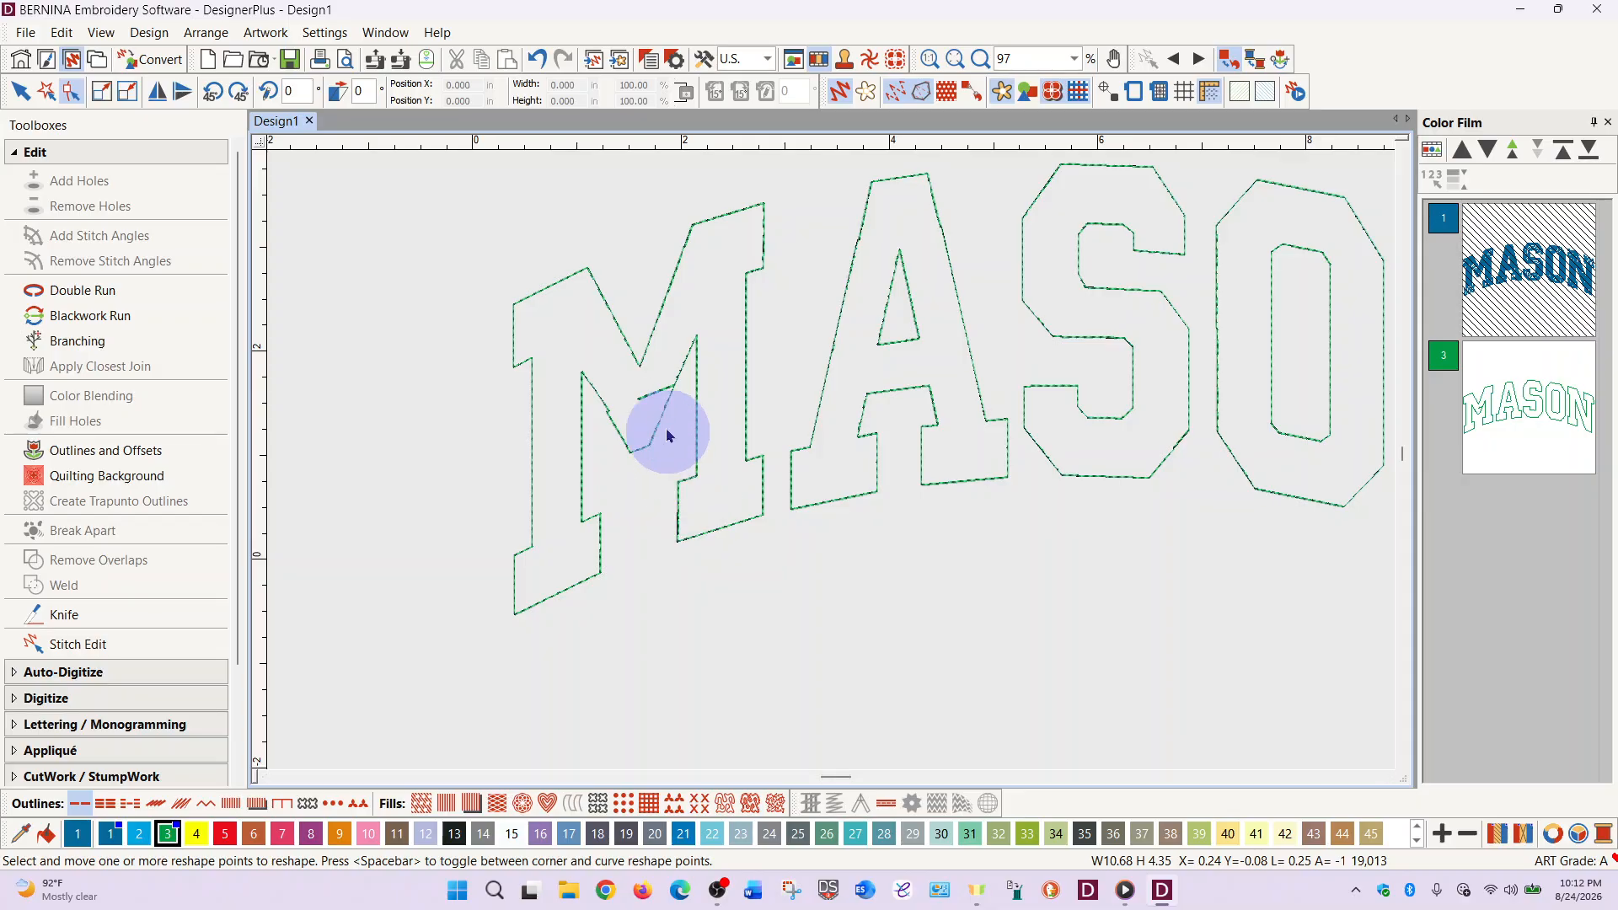
left_click(655, 401)
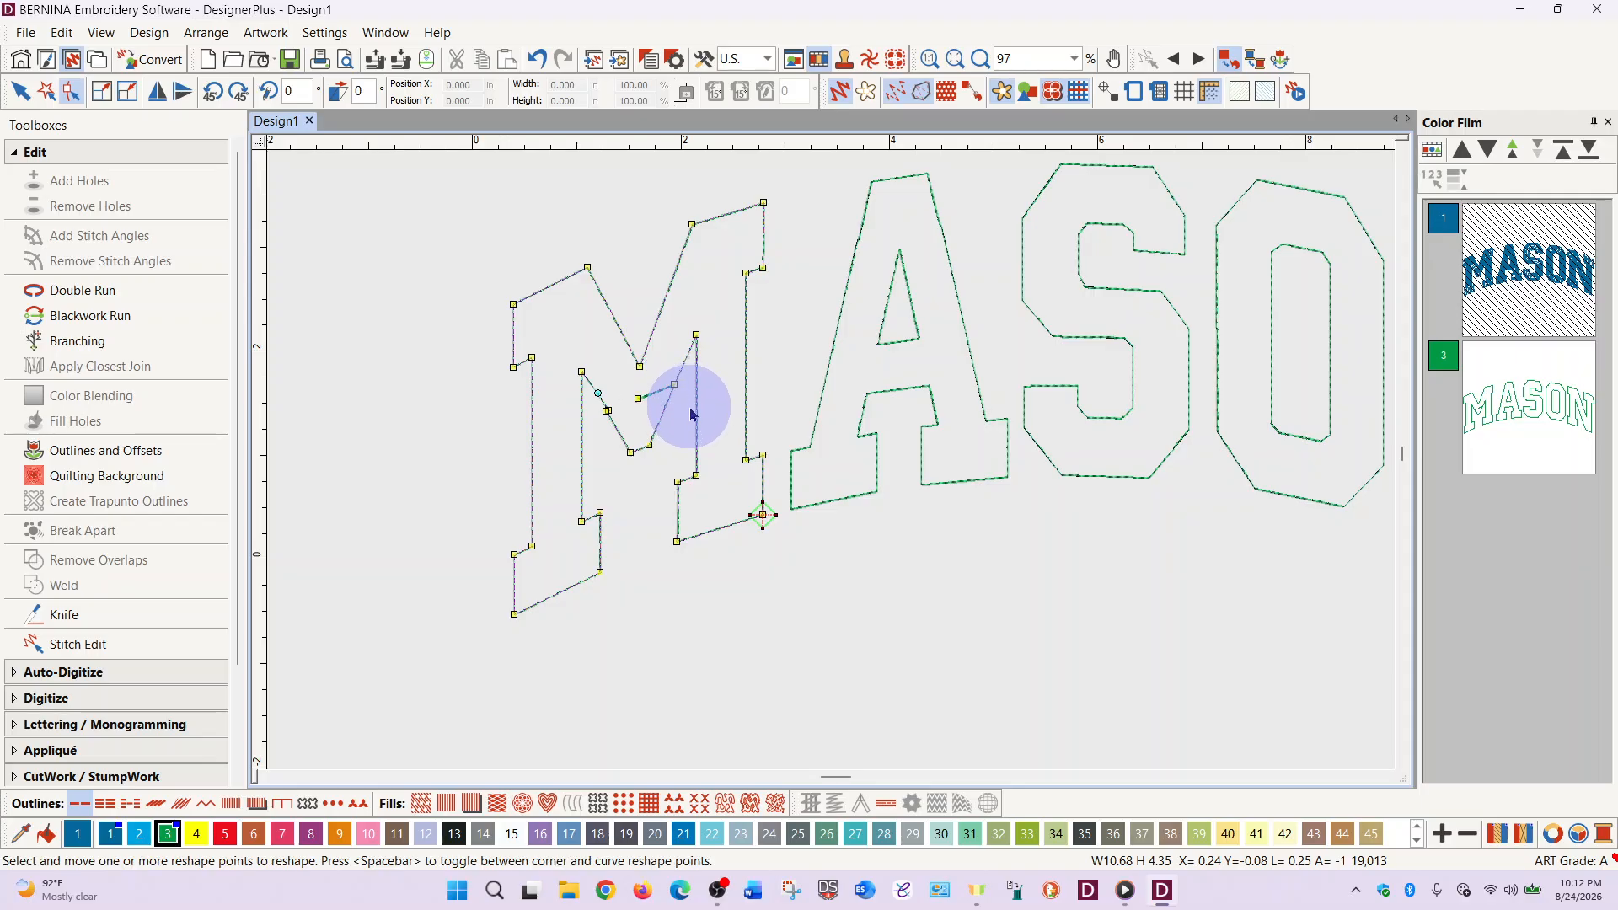
left_click_drag(690, 407, 621, 386)
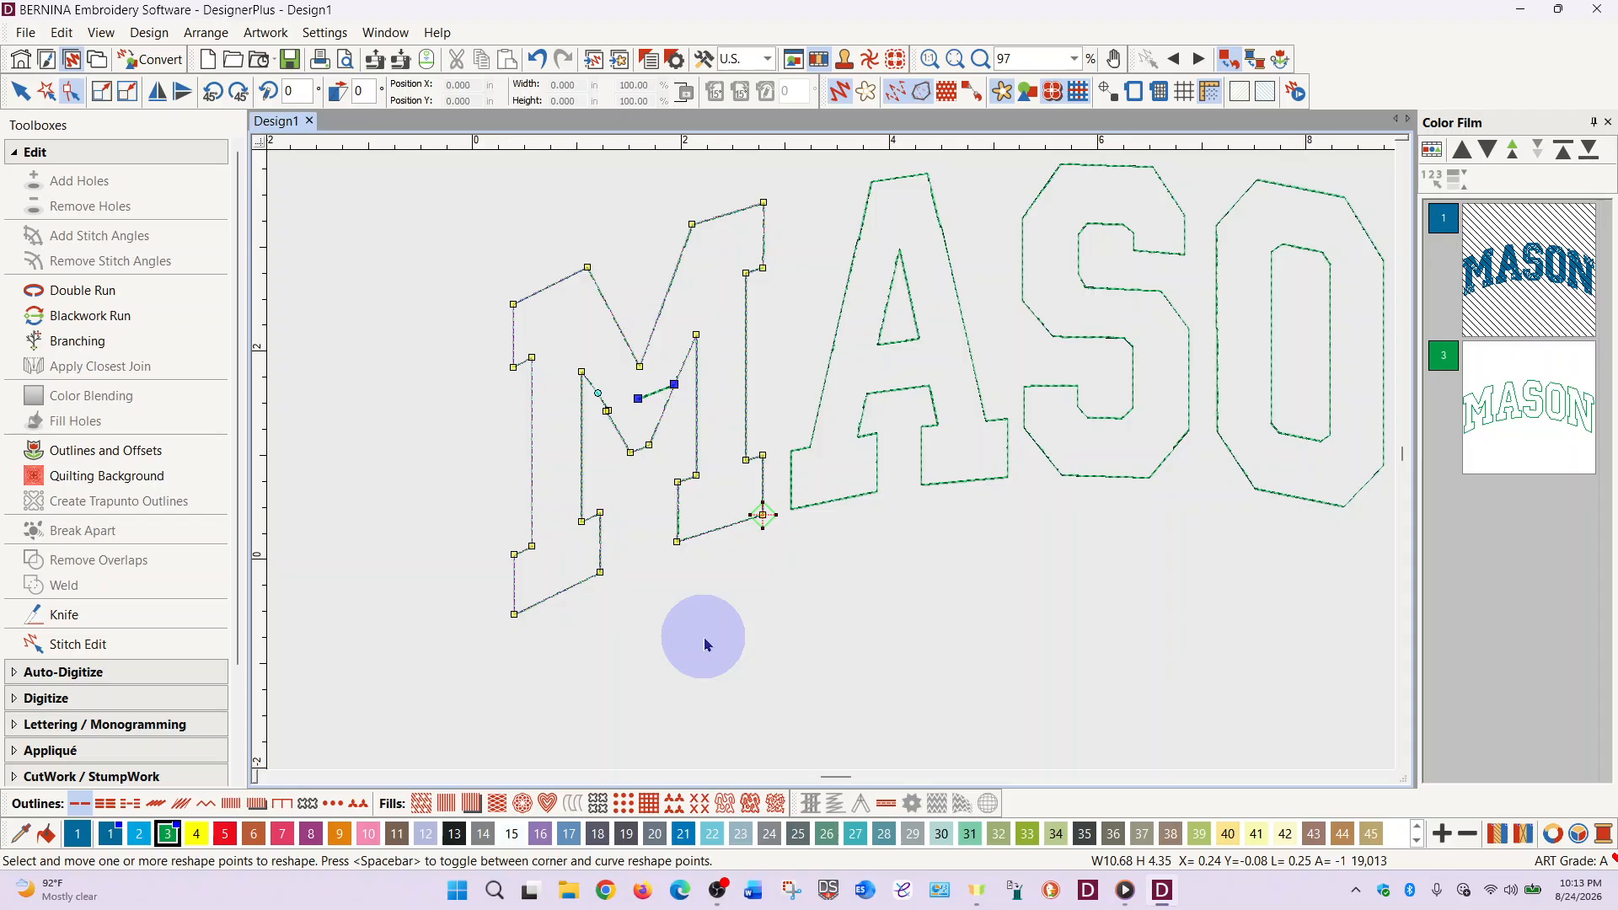
key("Delete")
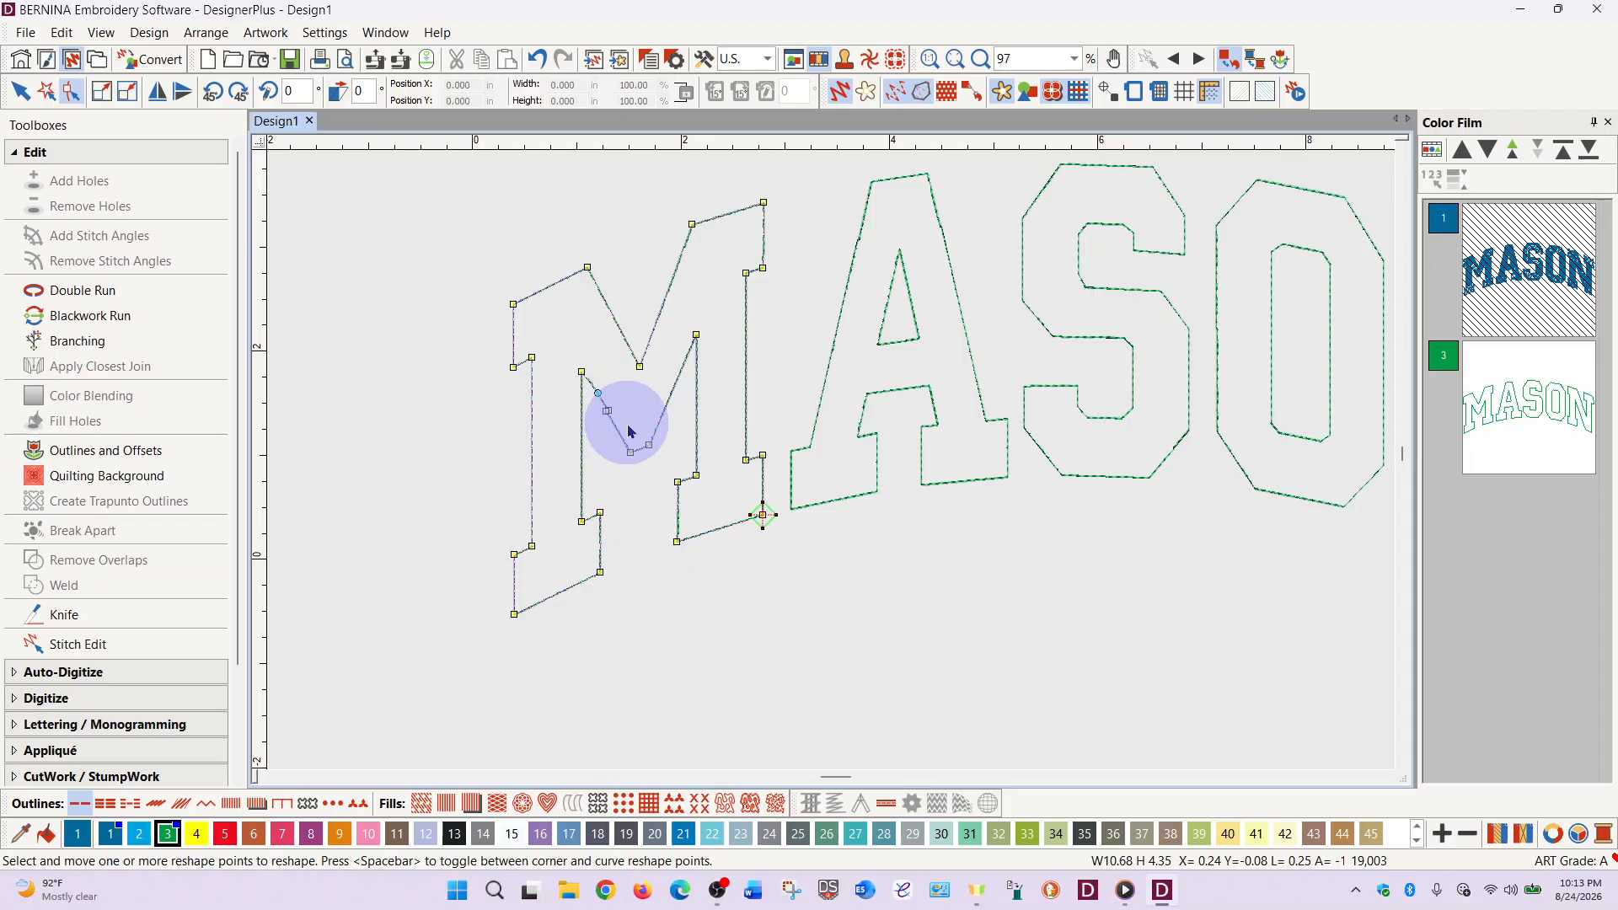
left_click(606, 411)
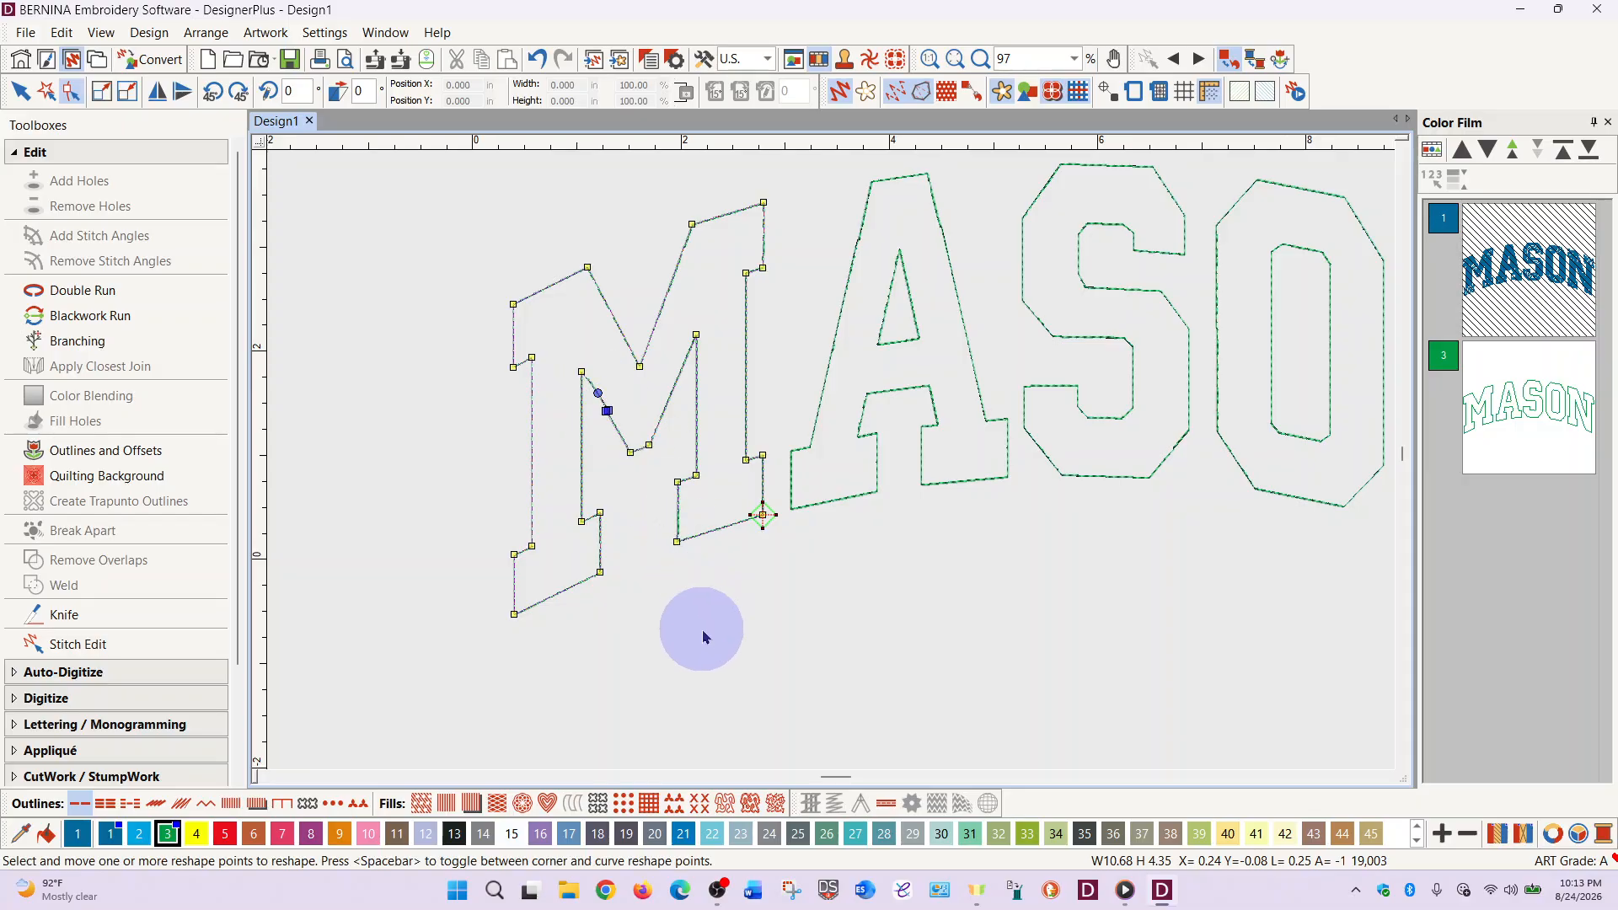
key("Delete")
key("0")
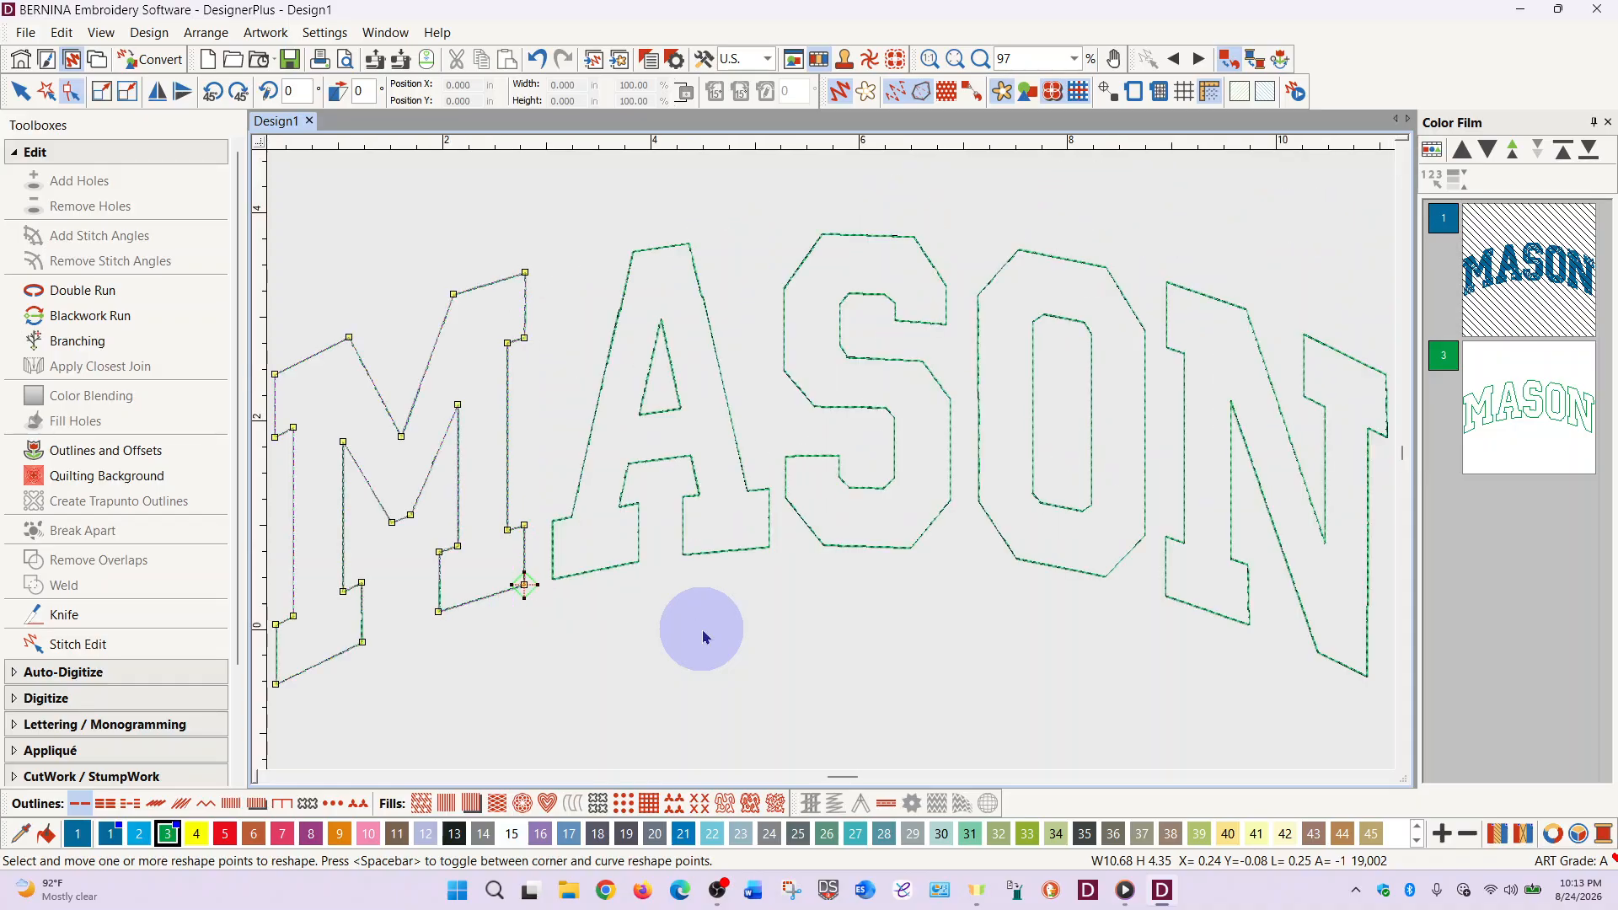
left_click(706, 637)
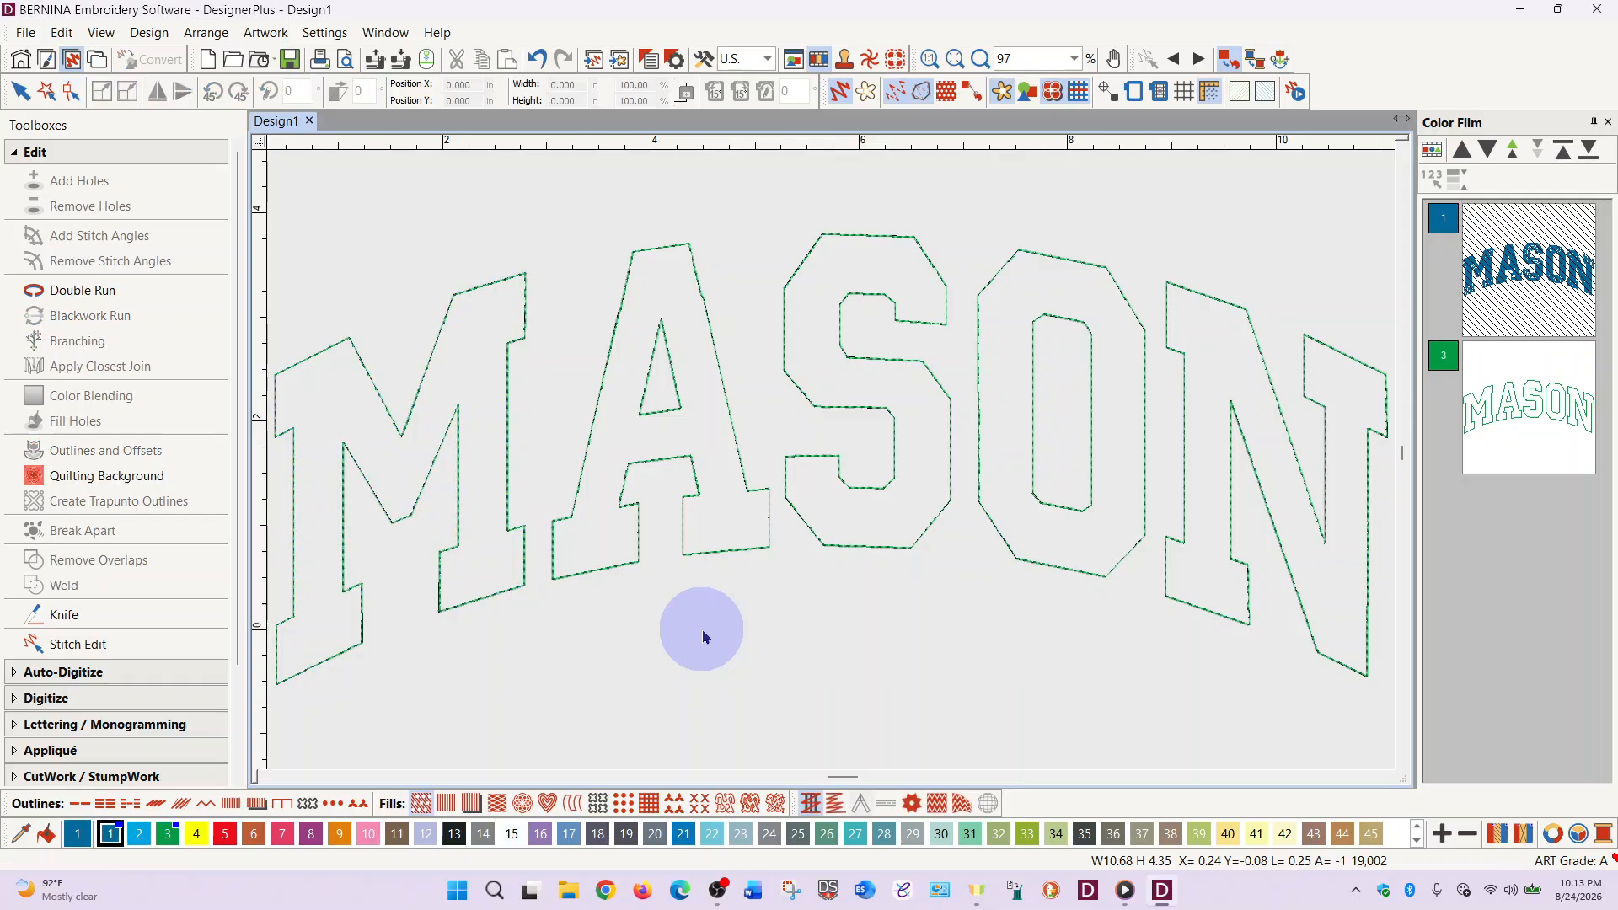
- Select all the green MASON letter outlines together and change their outline stitch type to Satin
left_click(1548, 436)
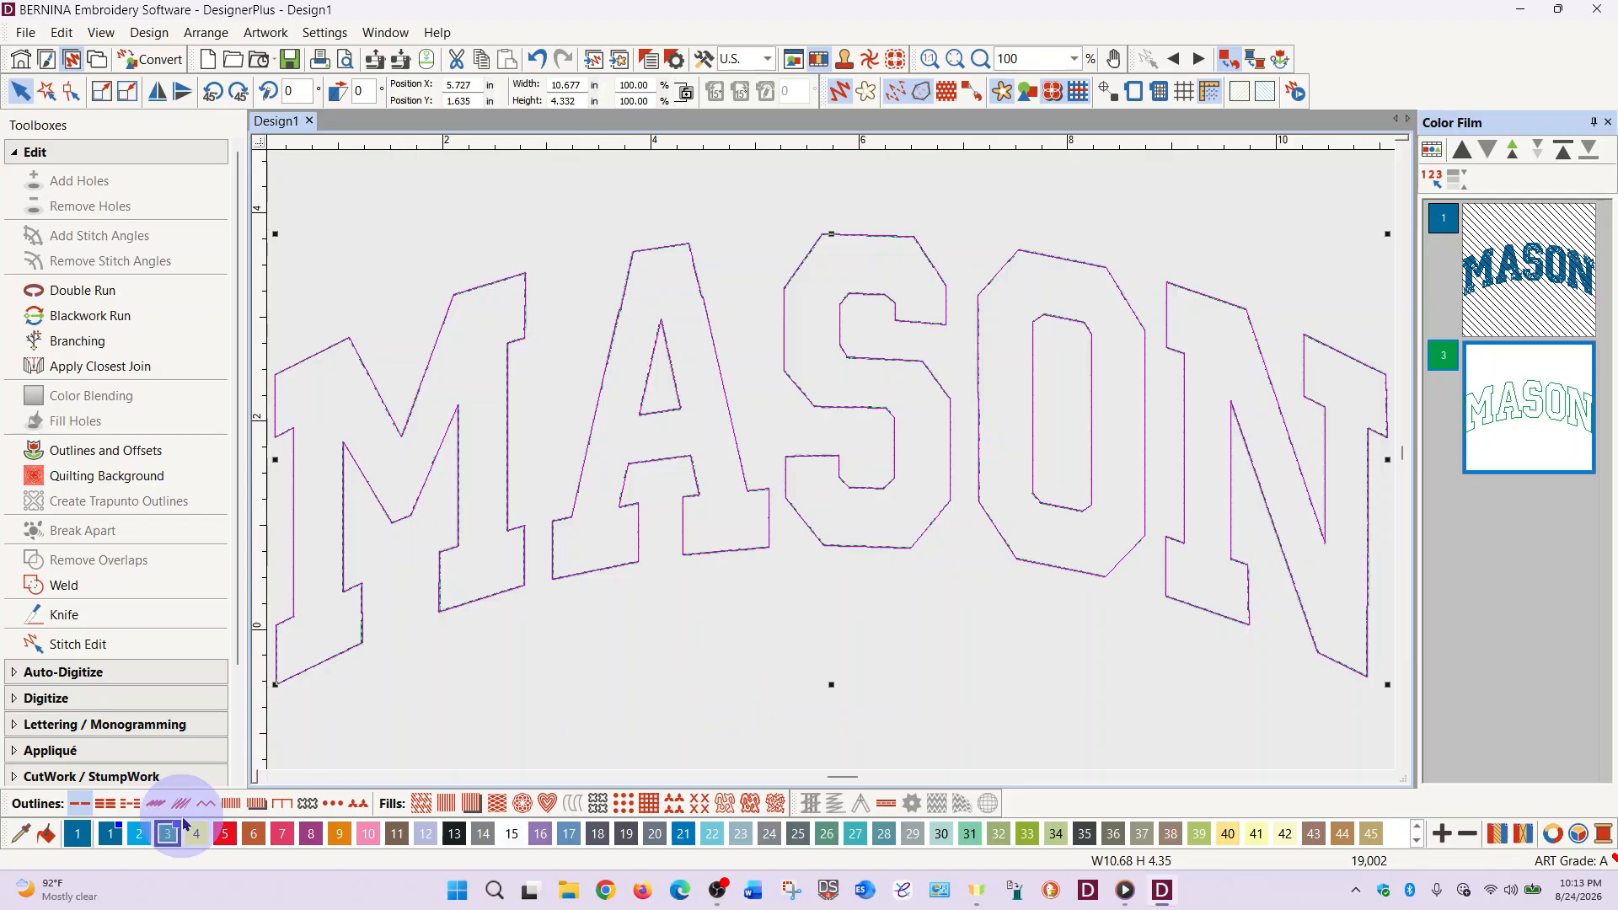
left_click(233, 806)
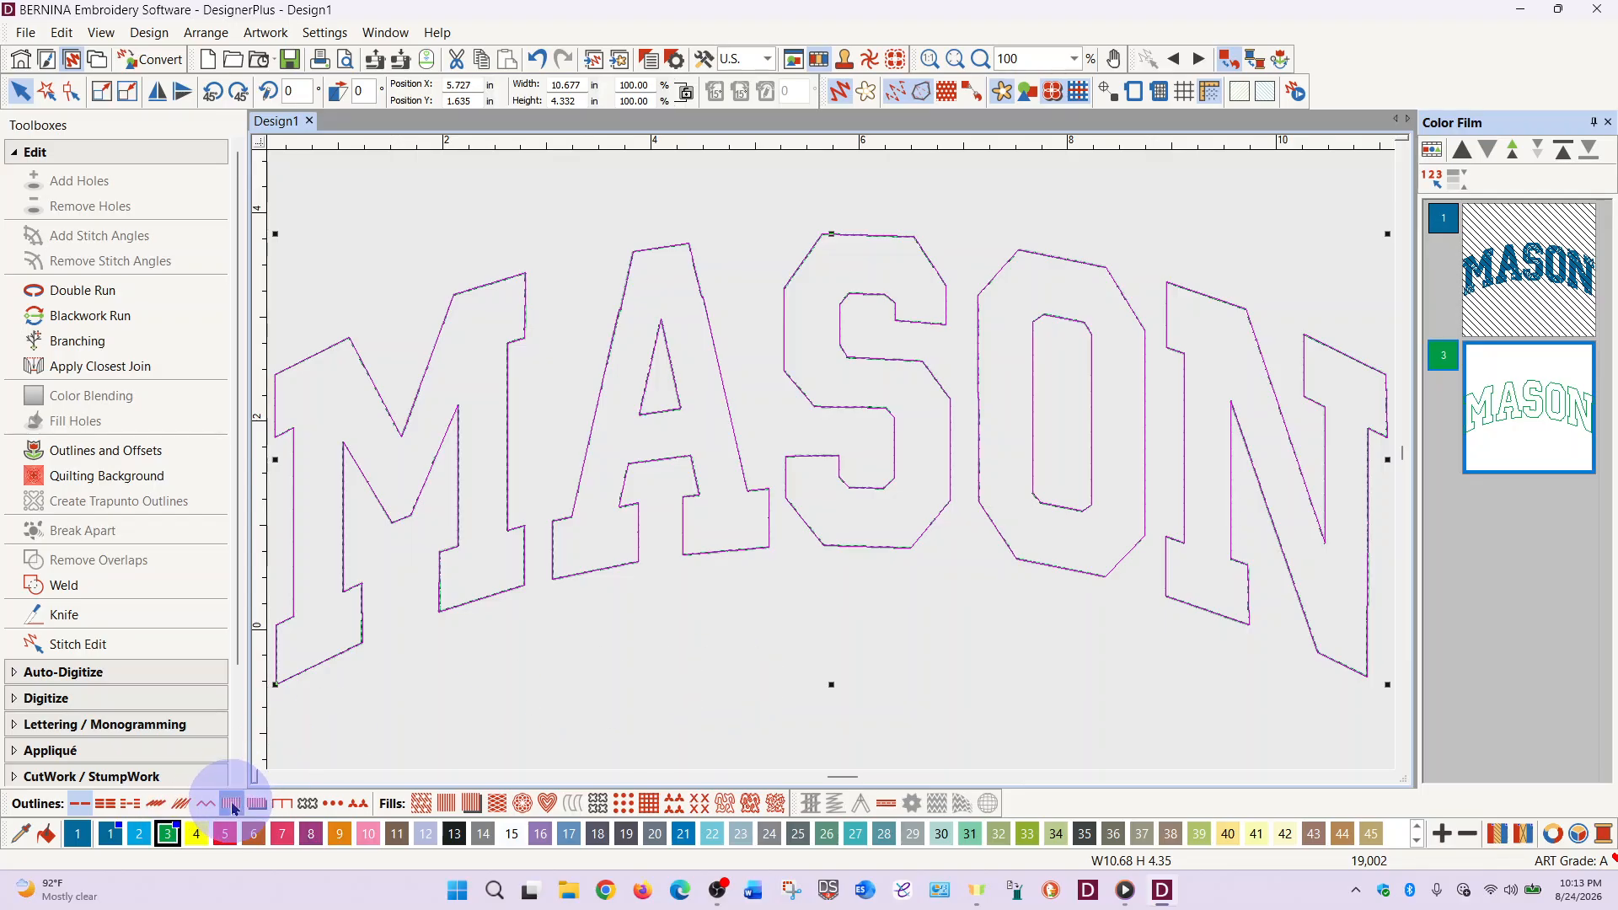